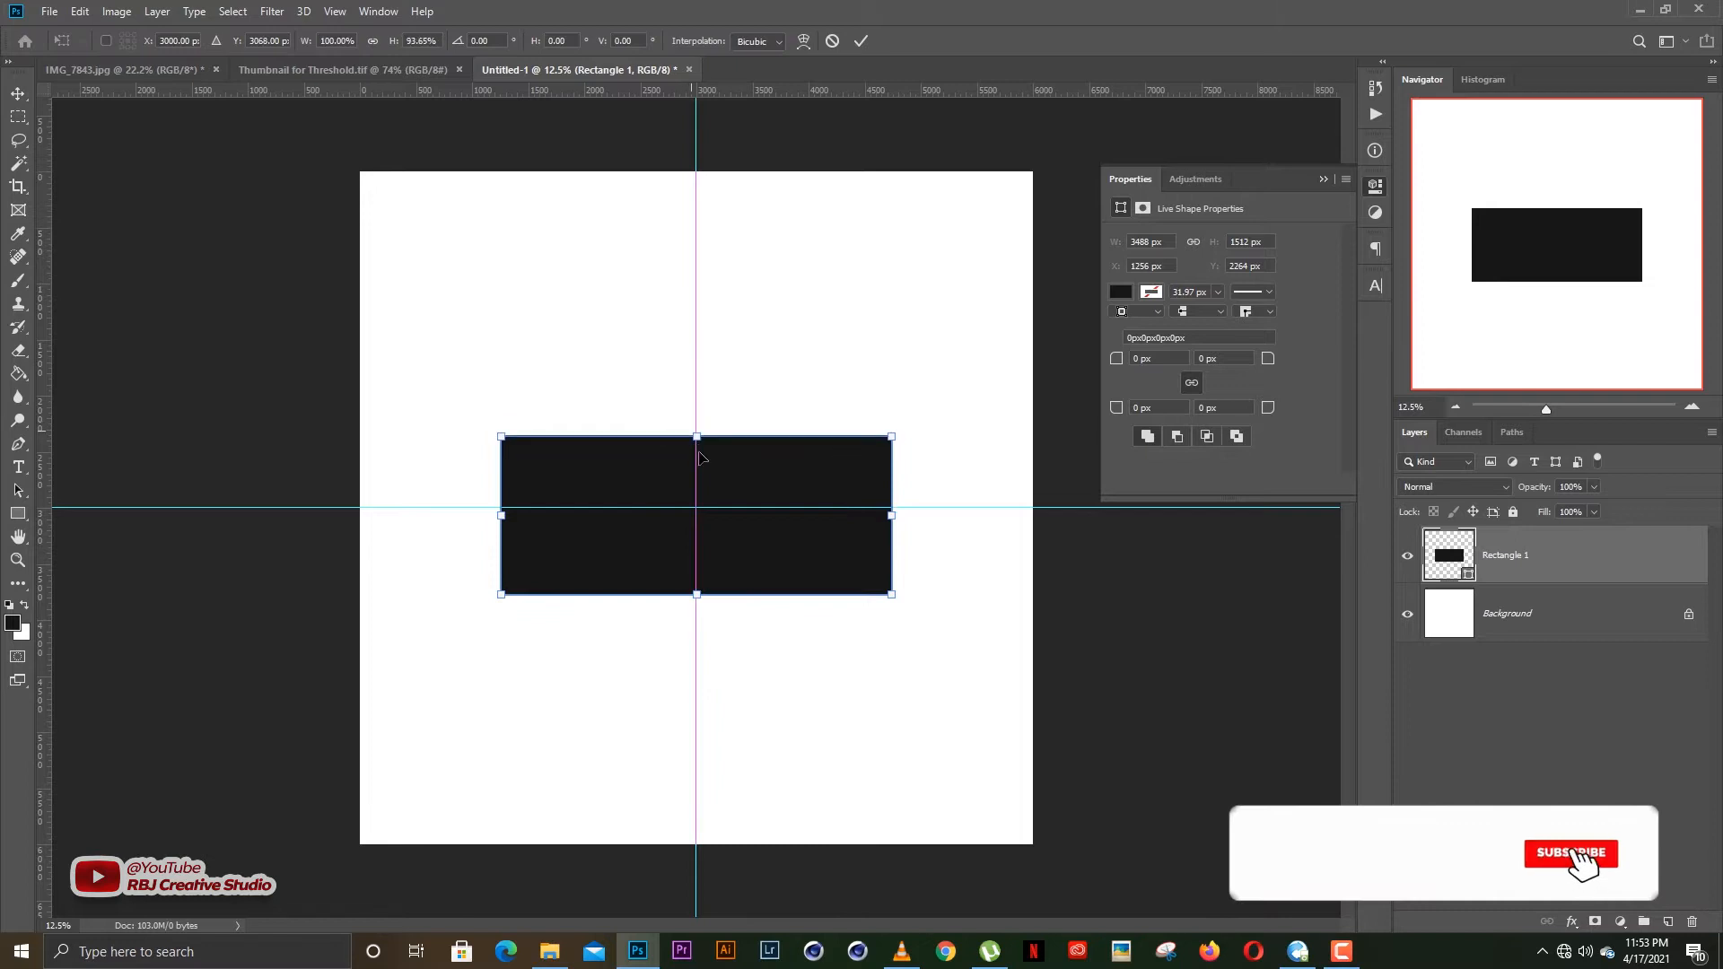
Finish resizing the black rectangle to a height of 1416 px and lock its layer completely
{"action": "scroll", "coordinate": [701, 462], "scroll_direction": "up", "scroll_amount": 3}
{"action": "key", "text": "Return"}
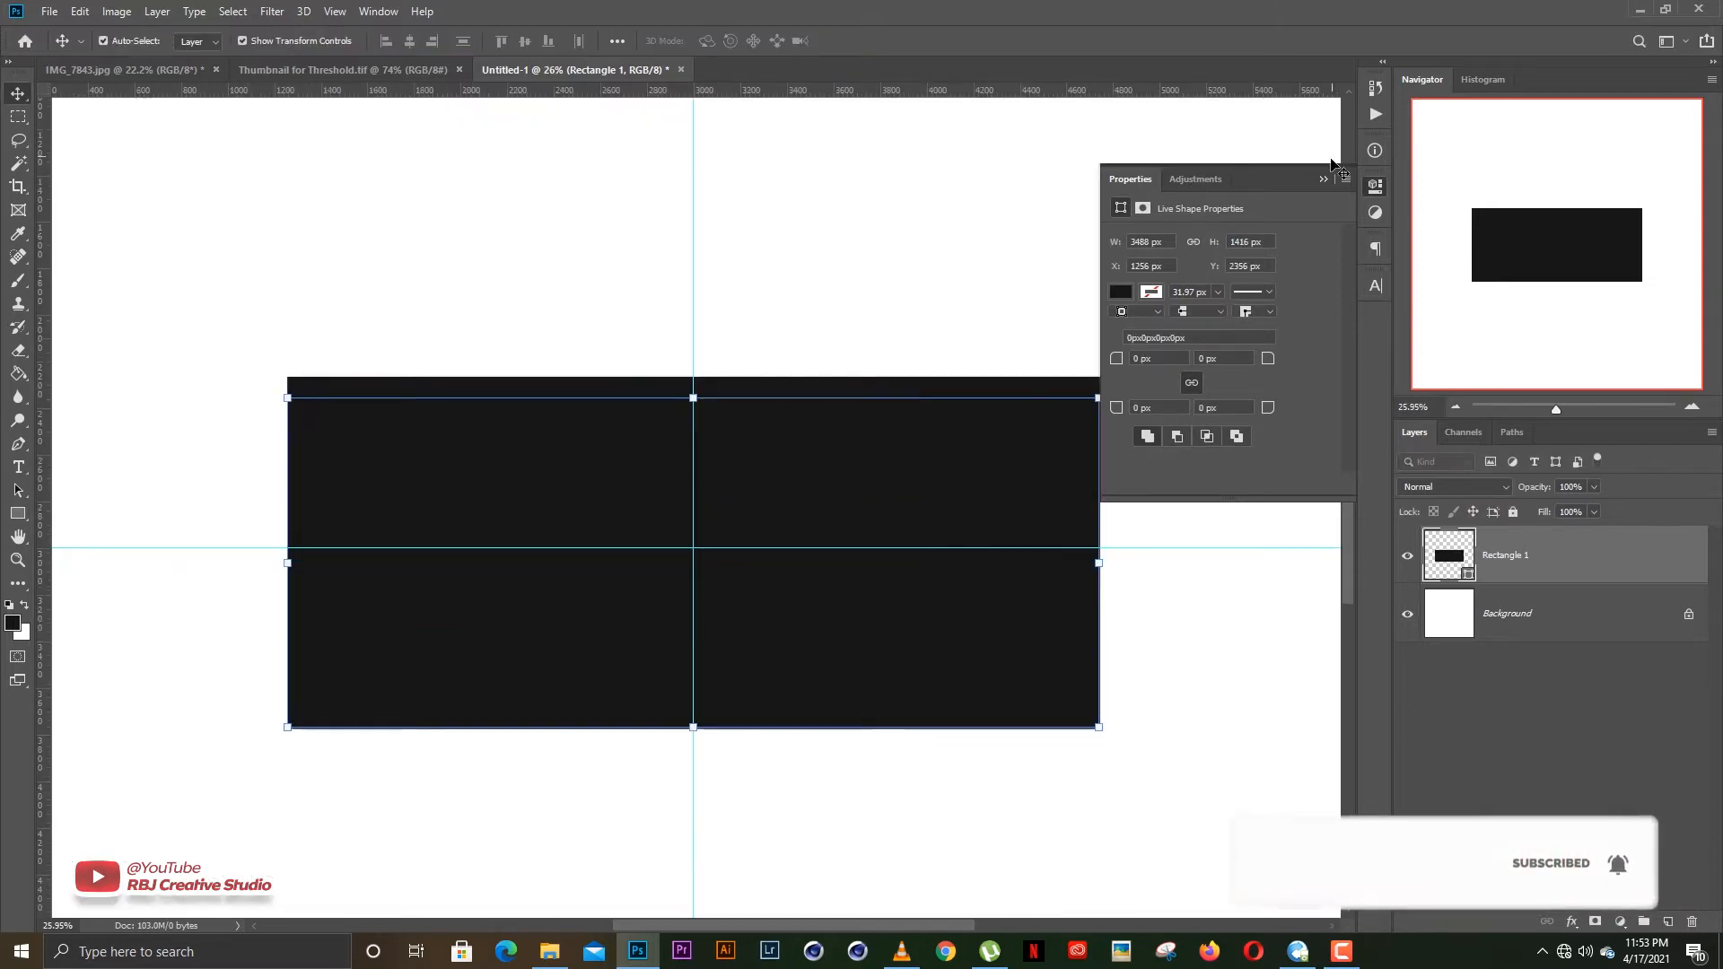
{"action": "left_click", "coordinate": [1323, 178]}
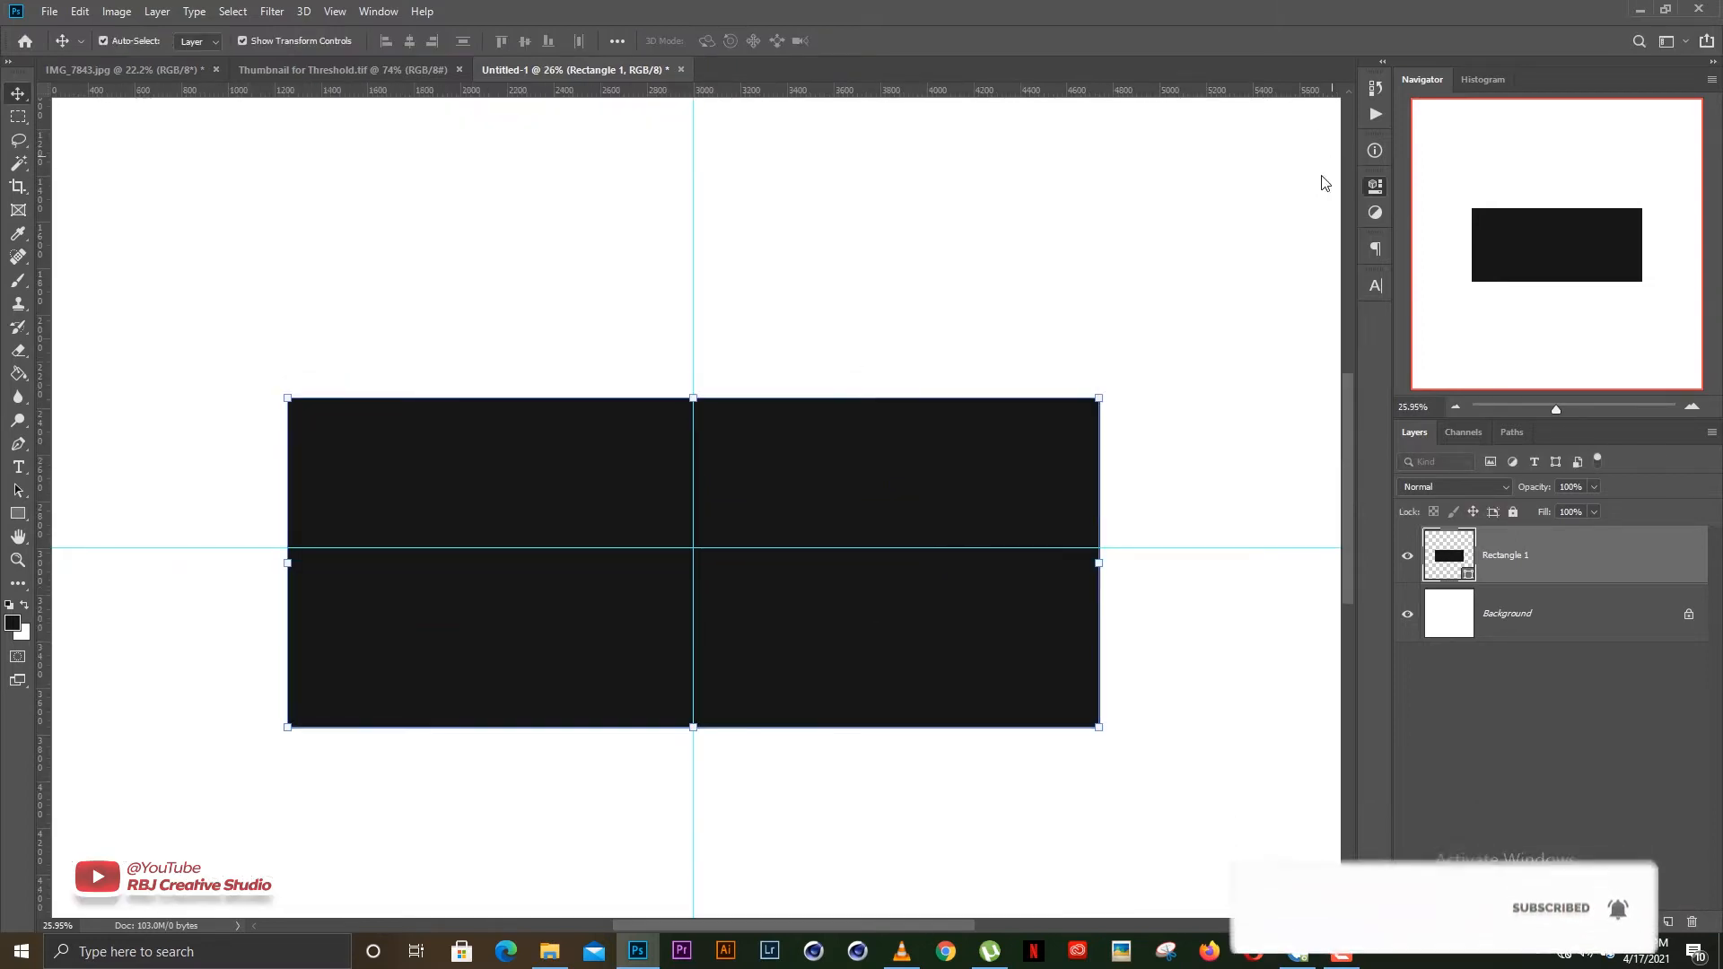
{"action": "left_click", "coordinate": [1515, 512]}
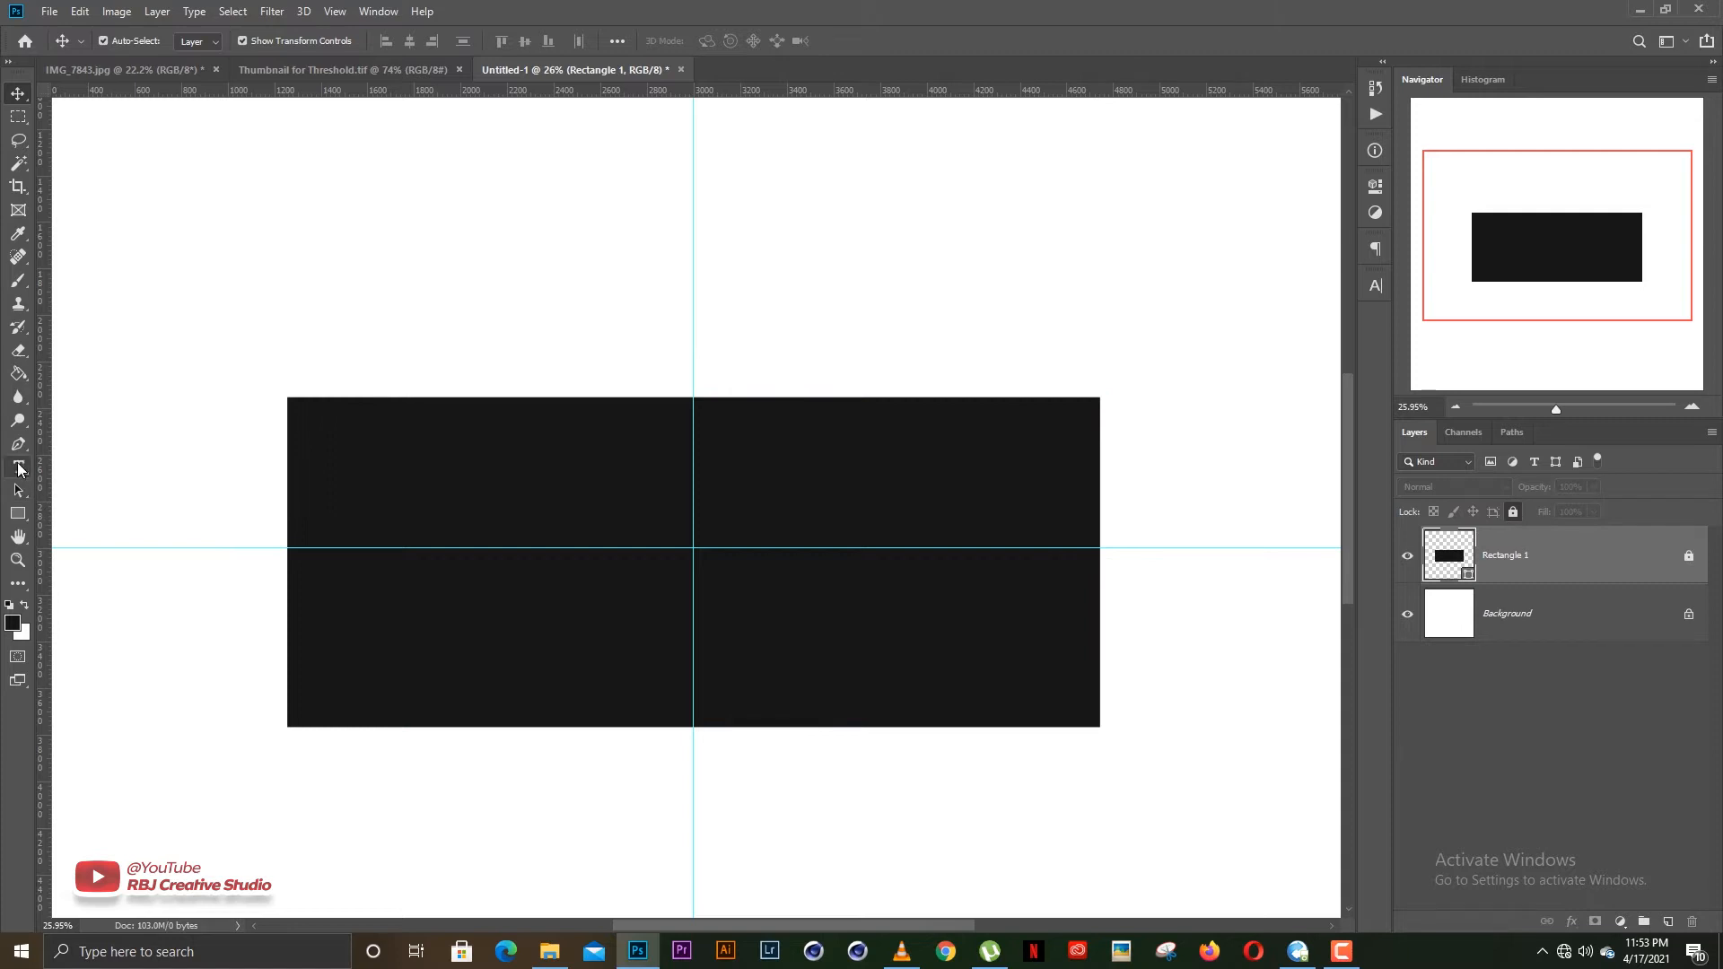
Add the text KNOCKOUT over the black rectangle in white (ffffff) at a size of 145.32 pt
{"action": "left_click", "coordinate": [18, 468]}
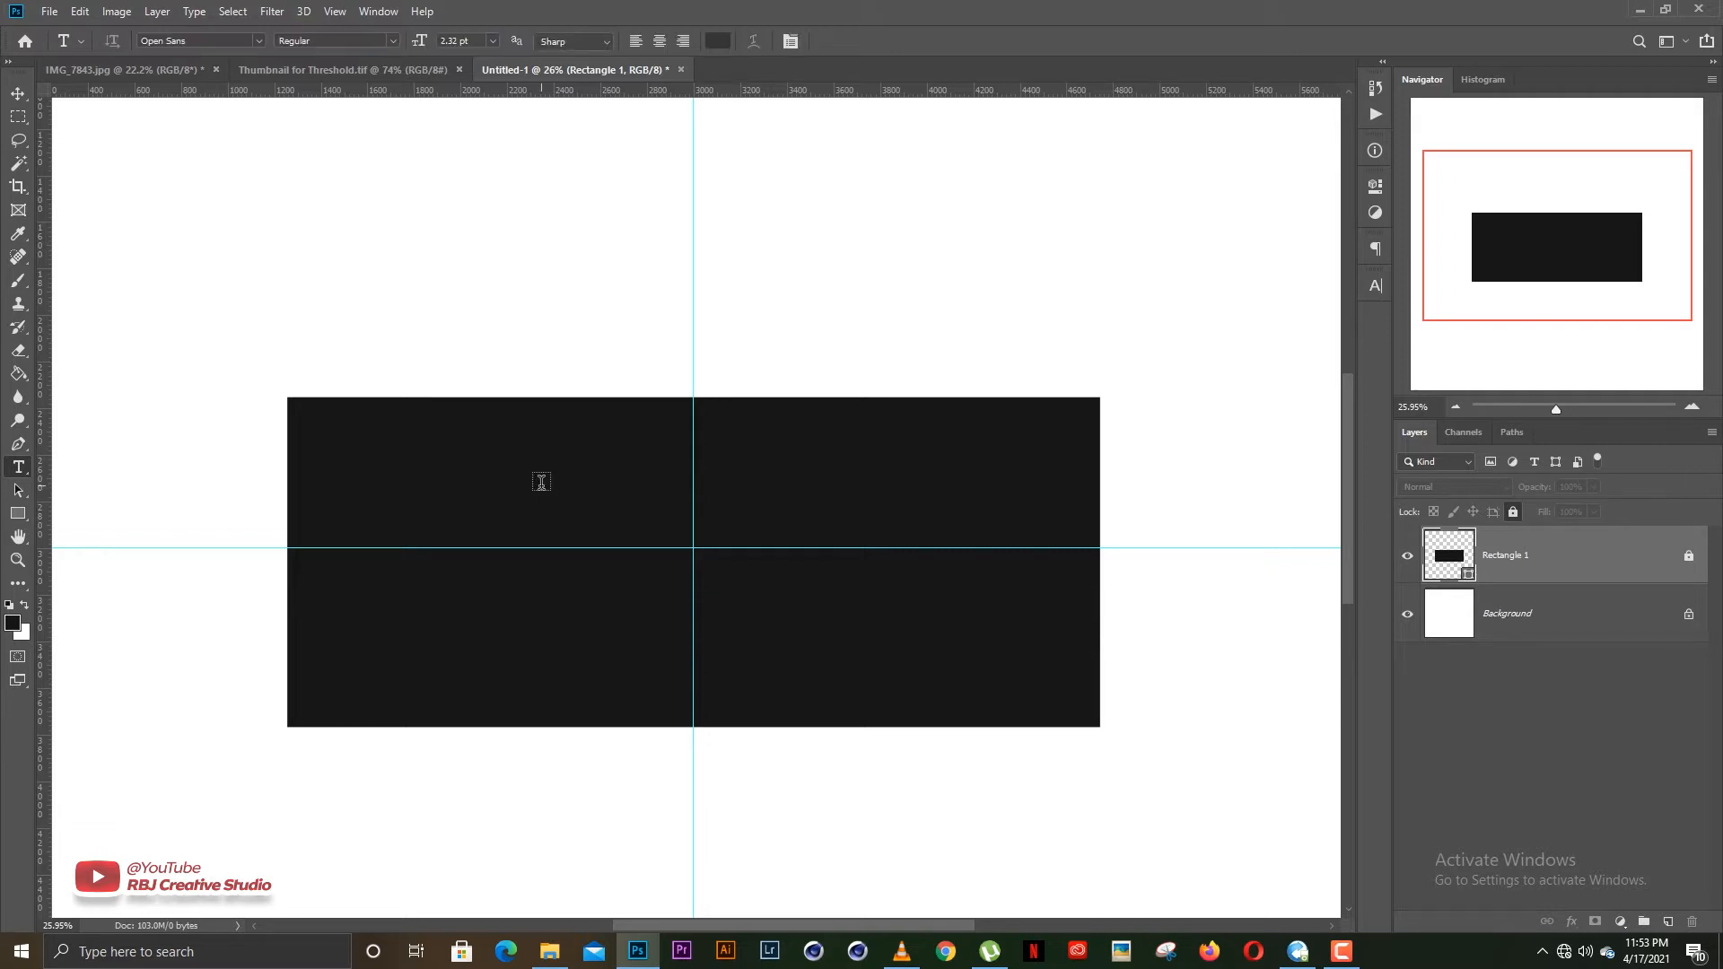
{"action": "left_click", "coordinate": [542, 483]}
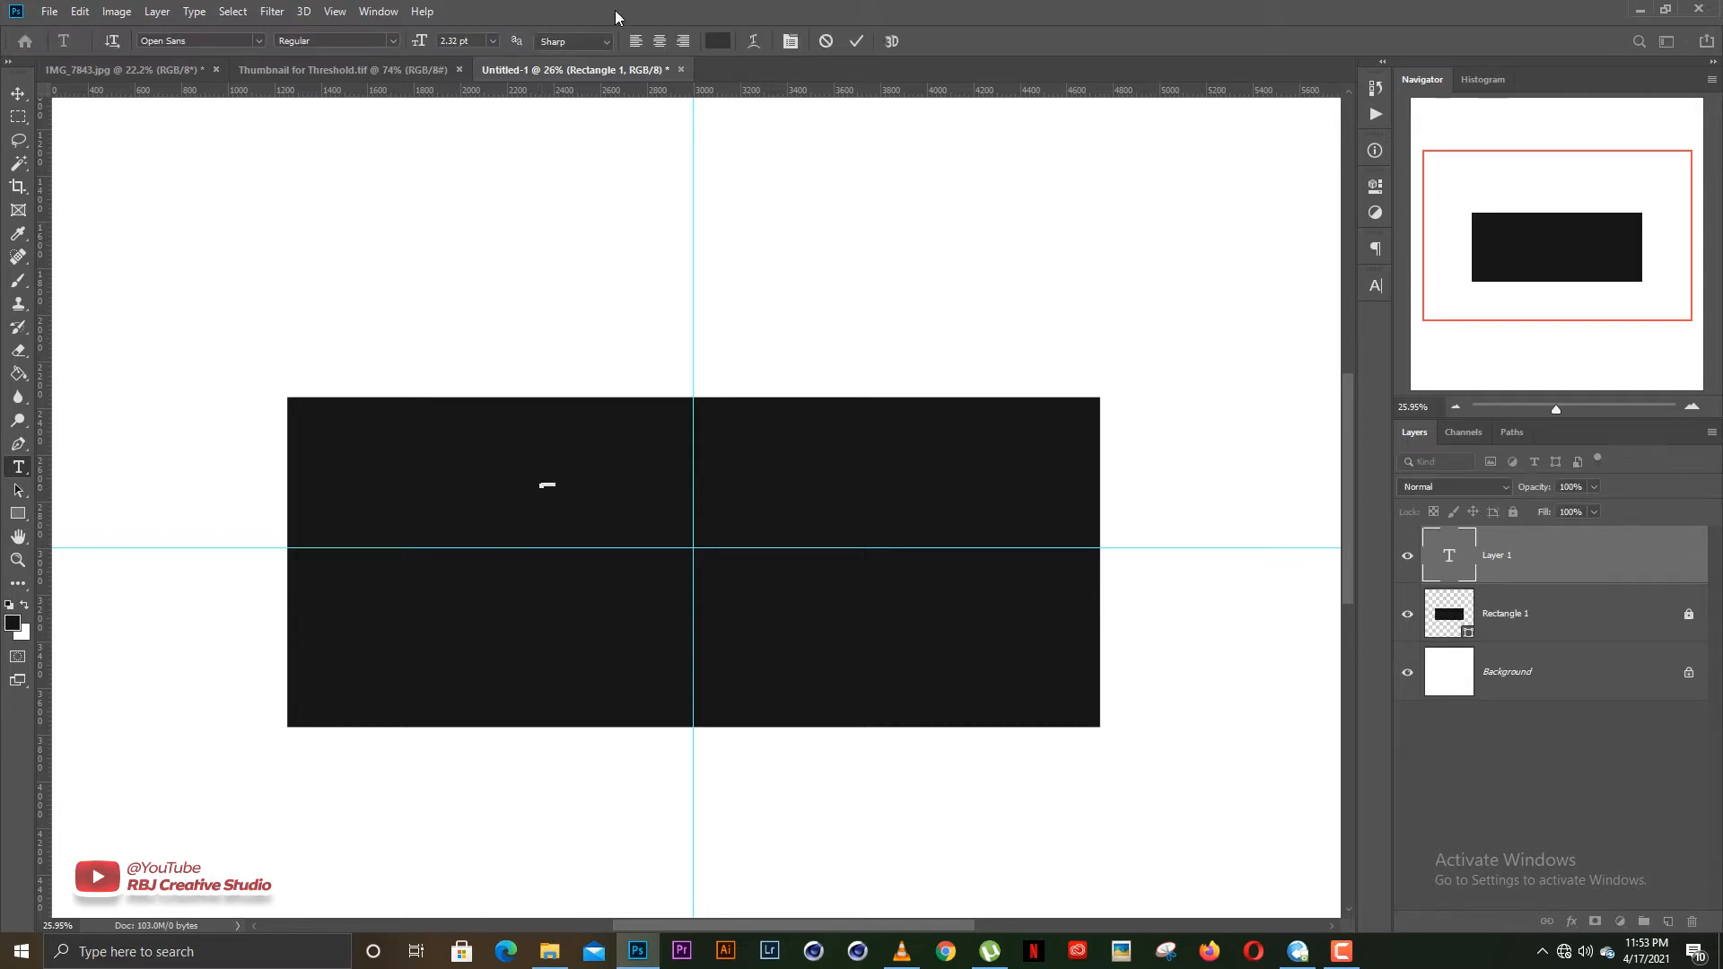
{"action": "left_click", "coordinate": [718, 42]}
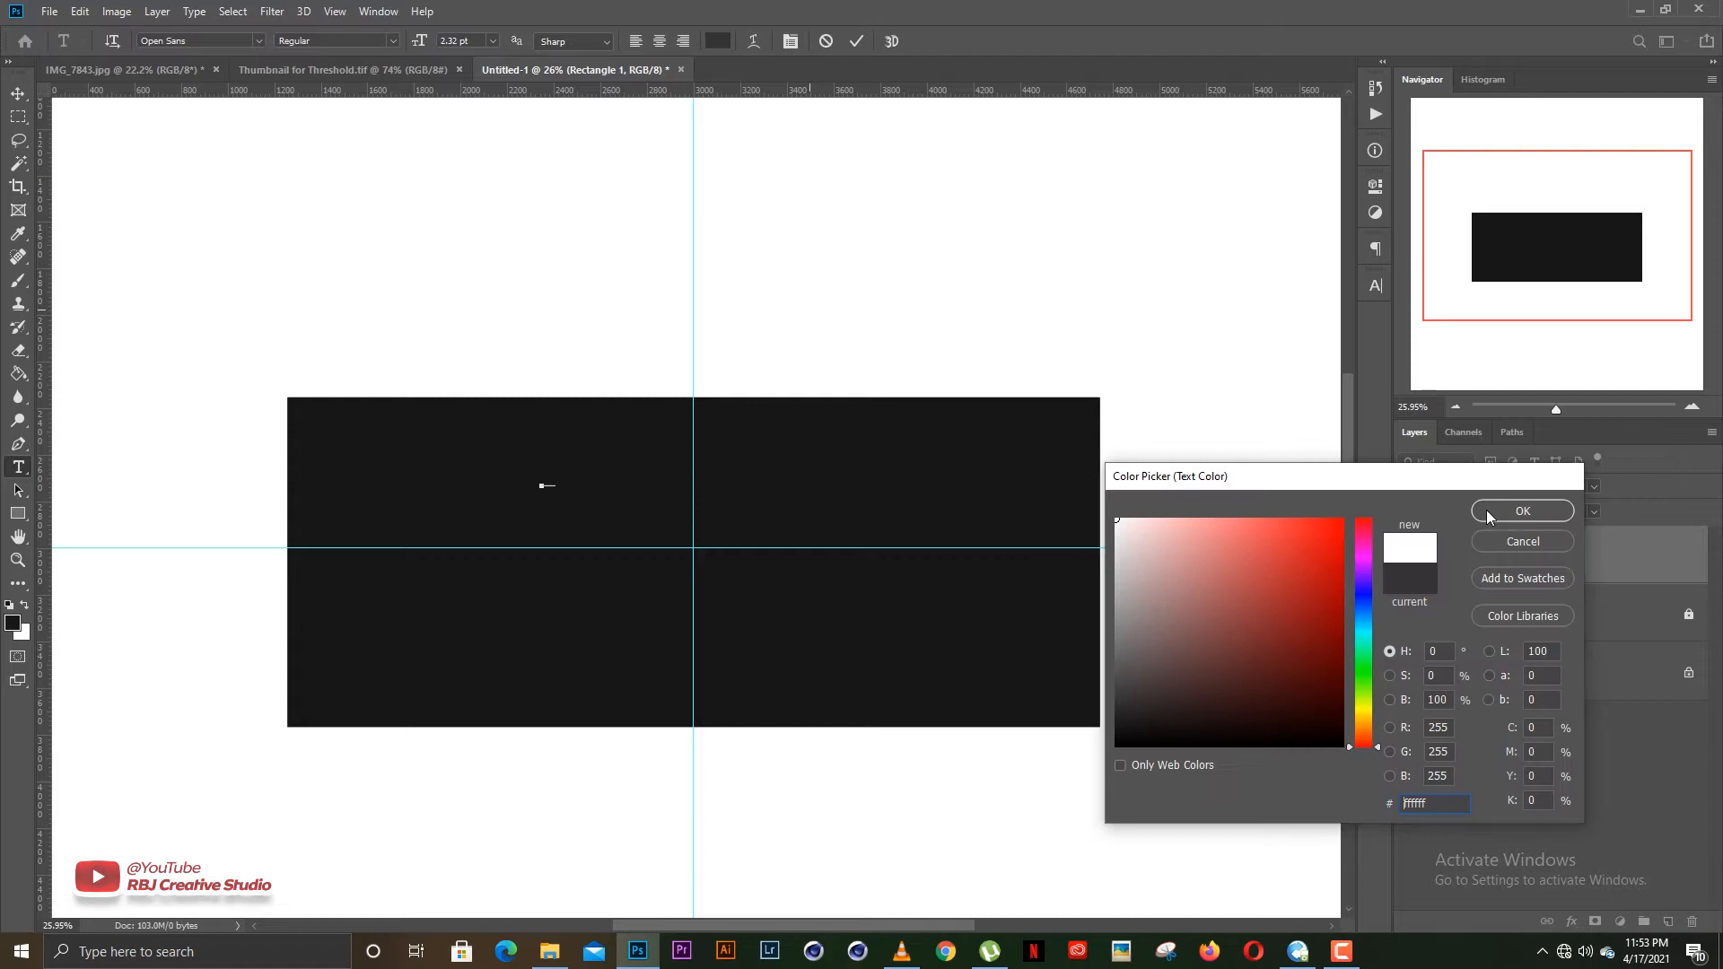
{"action": "left_click", "coordinate": [1487, 514]}
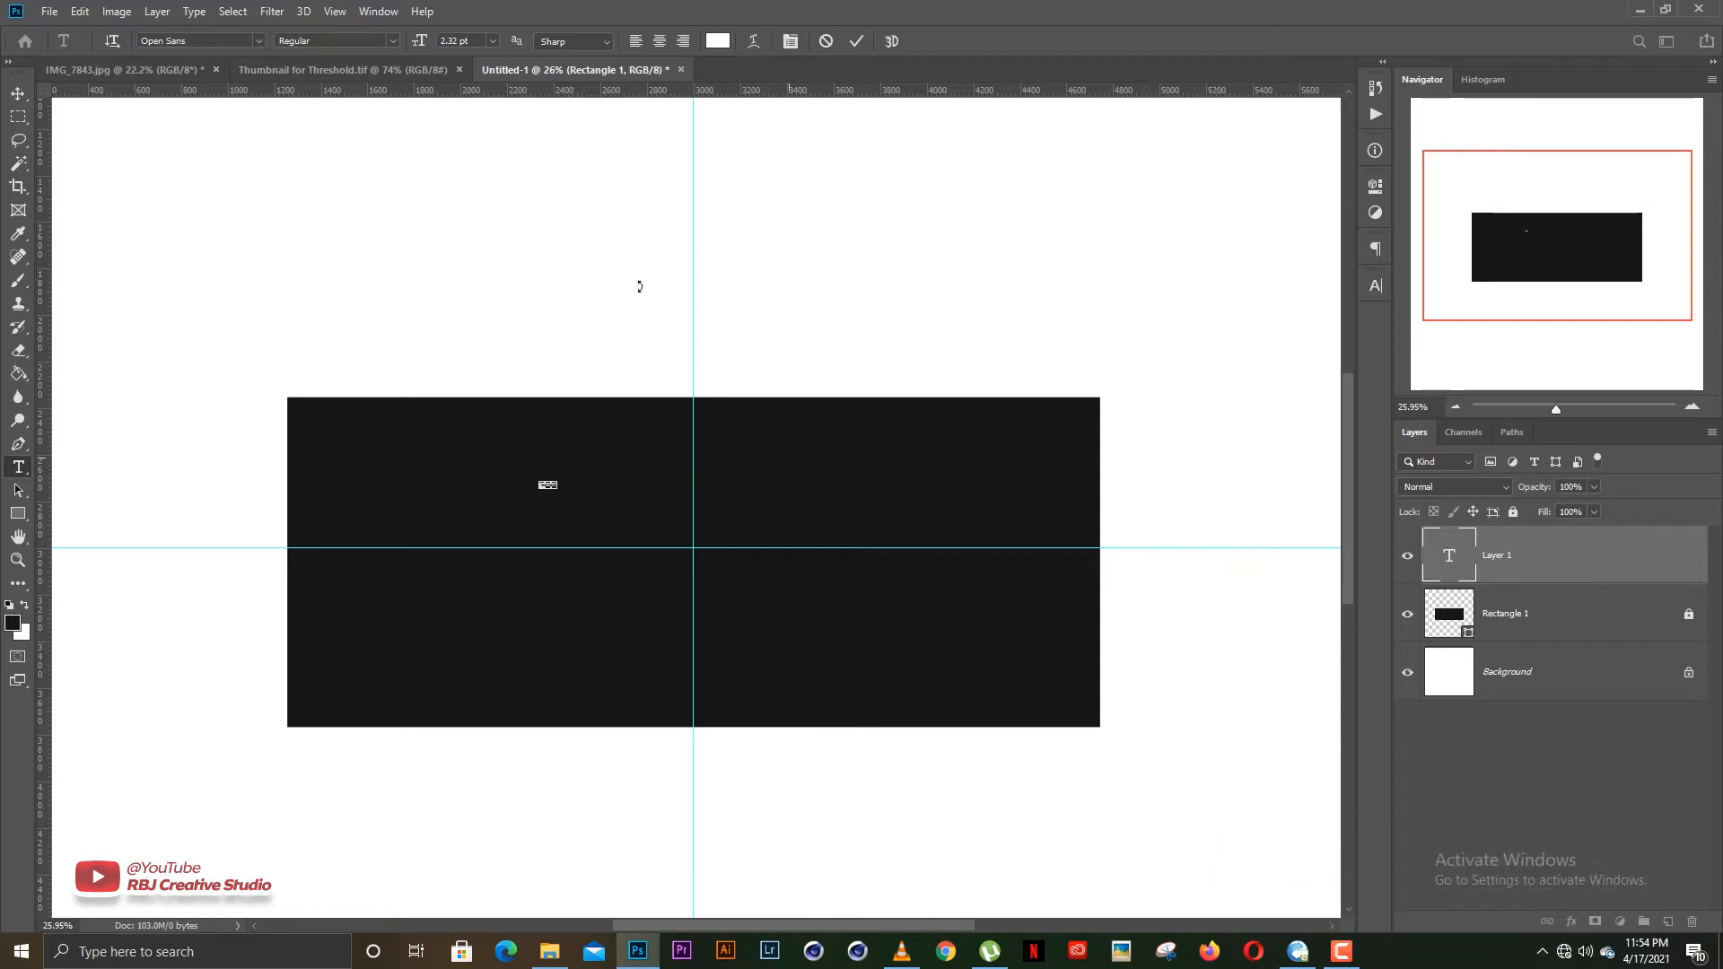
{"action": "left_click_drag", "start_coordinate": [419, 42], "coordinate": [542, 50]}
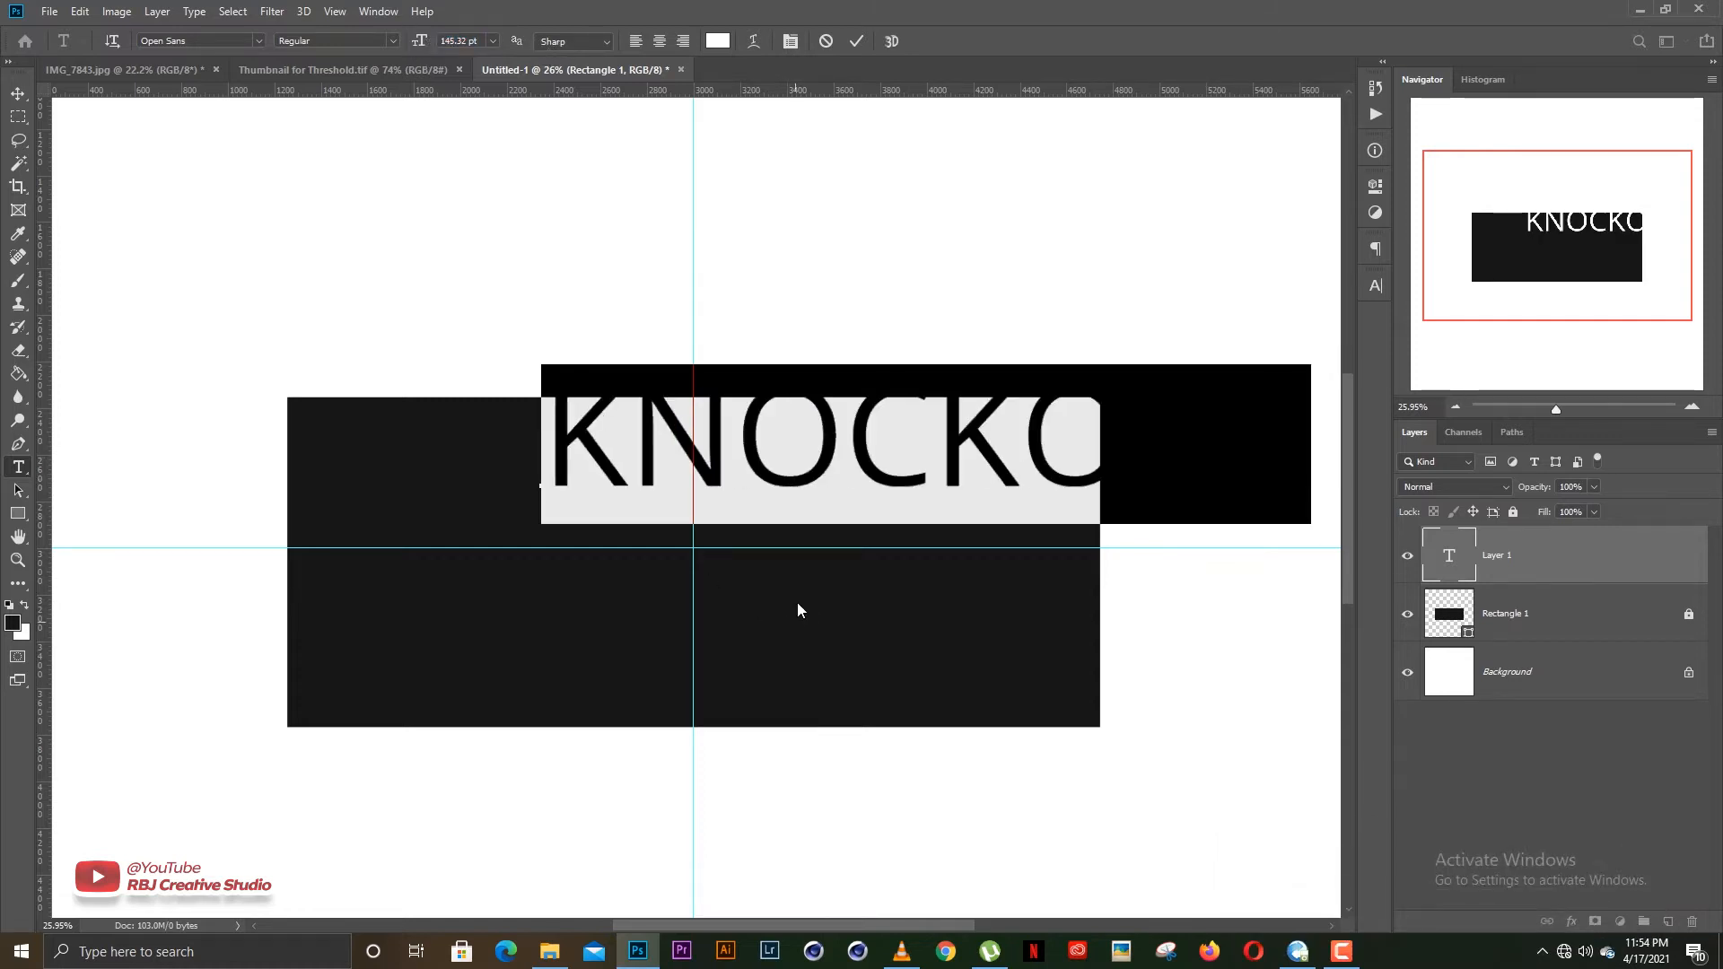
Set the KNOCKOUT text in the Gotham font with the Ultra style and commit it
{"action": "left_click", "coordinate": [259, 41]}
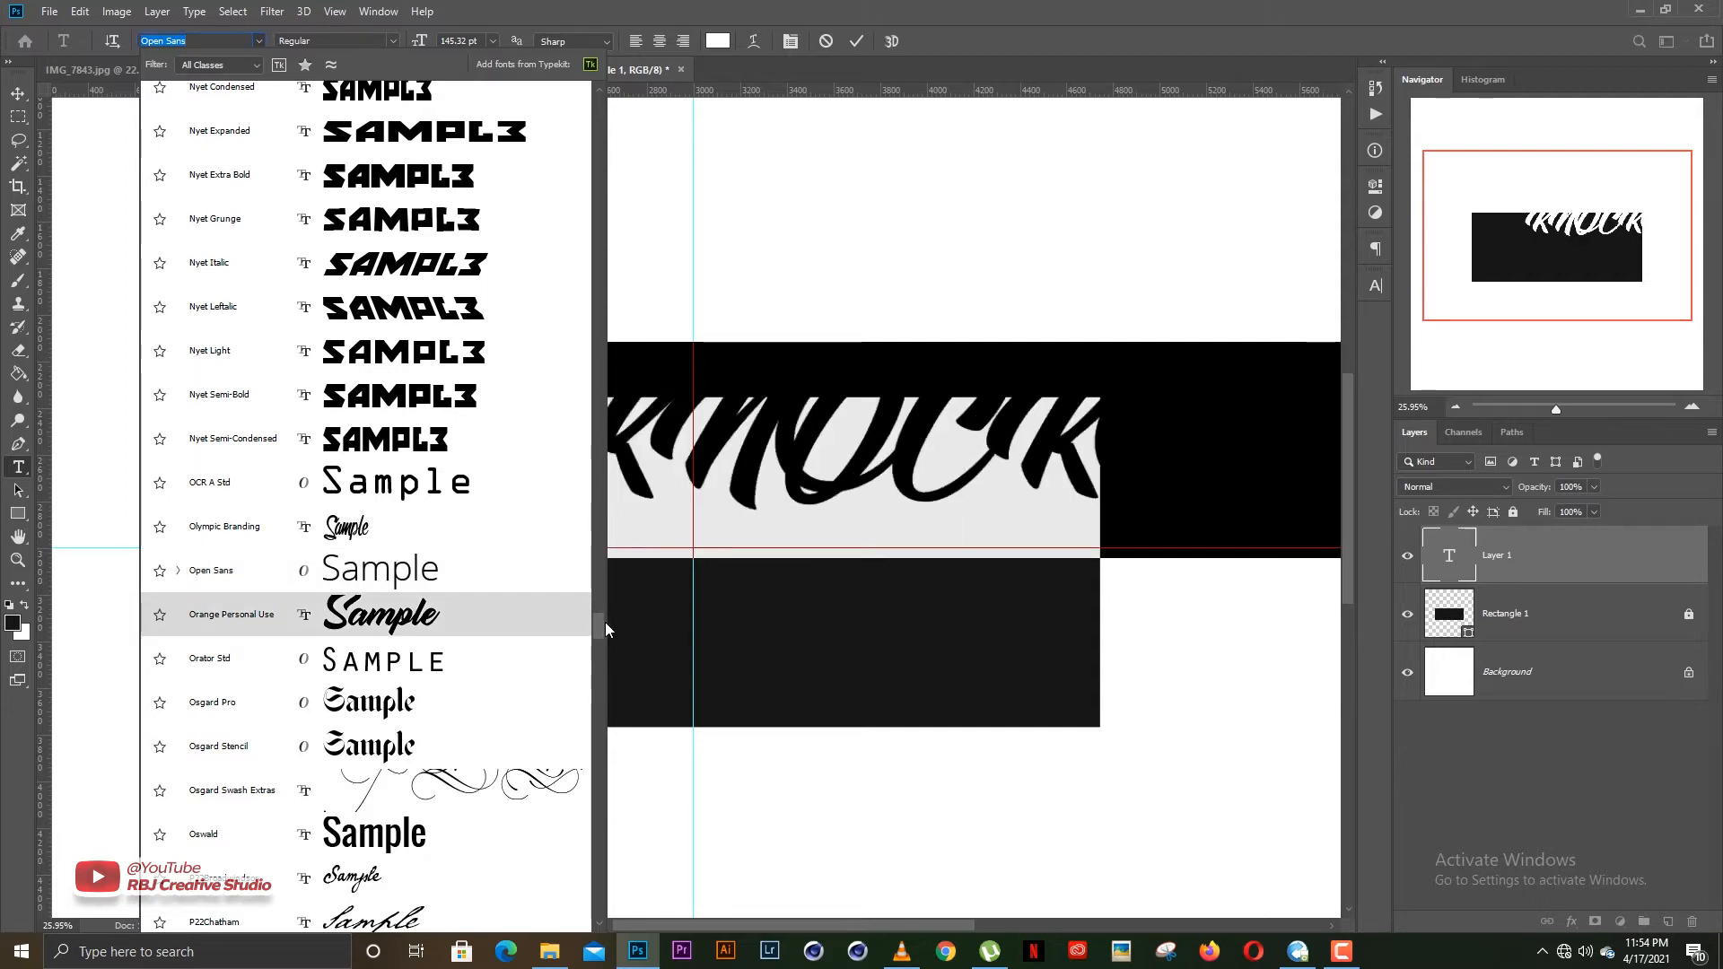
{"action": "left_click_drag", "start_coordinate": [600, 628], "coordinate": [597, 384]}
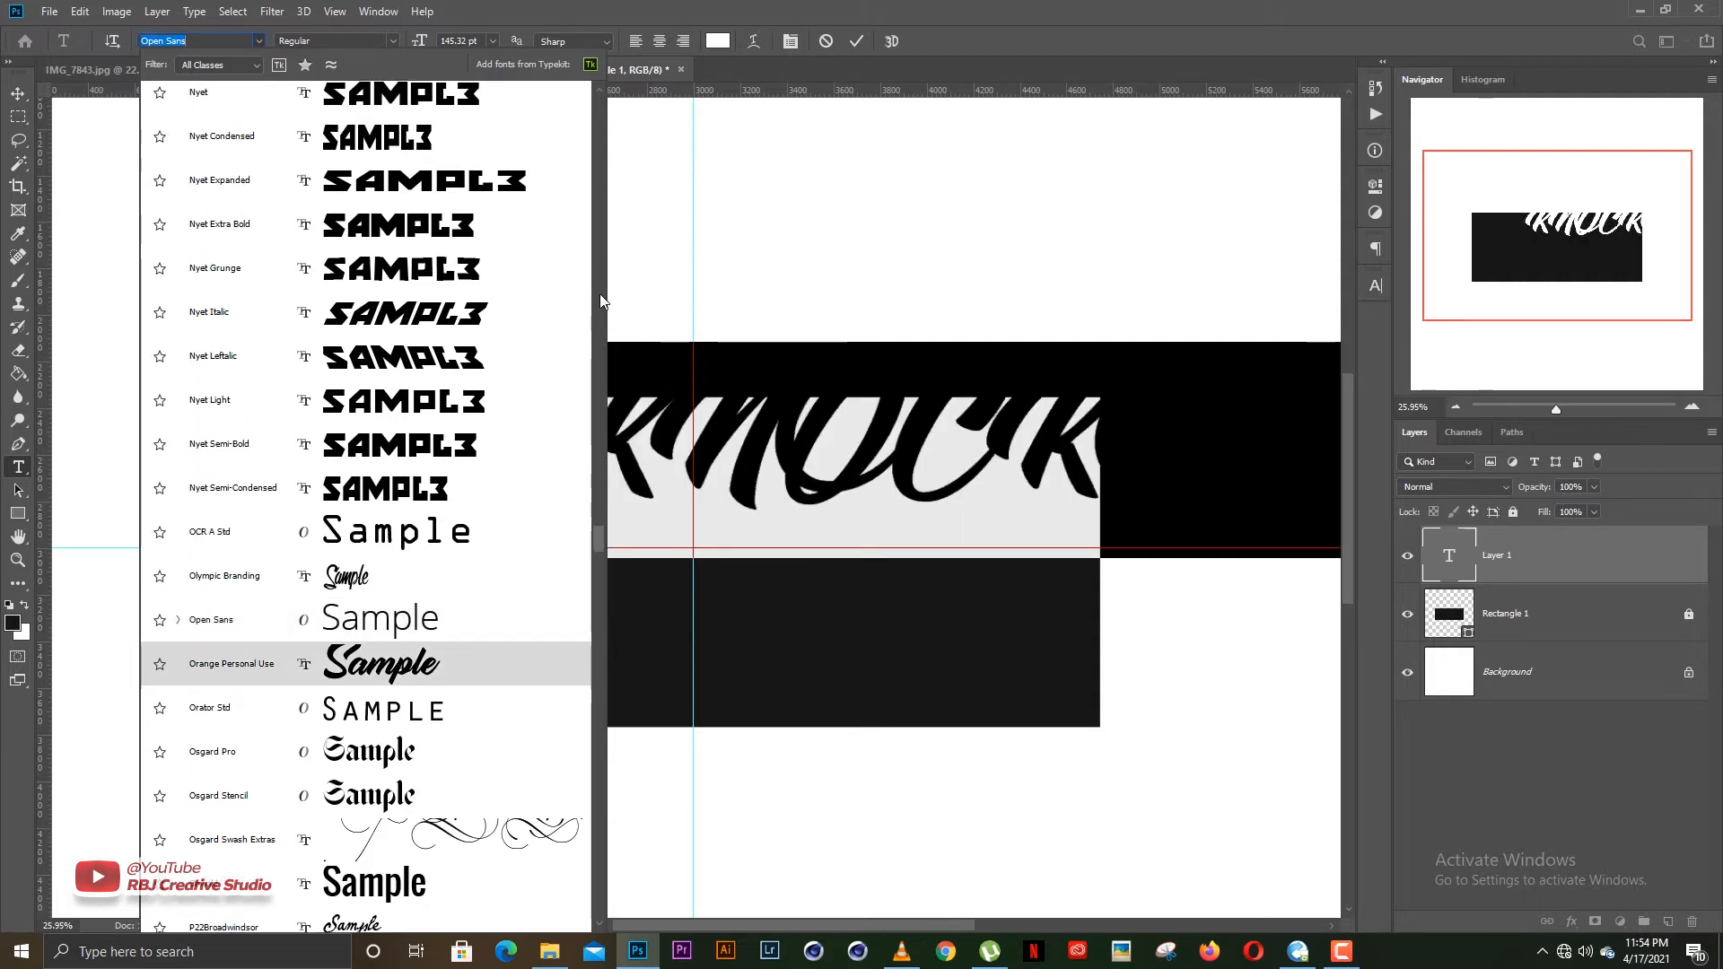
{"action": "left_click", "coordinate": [597, 104]}
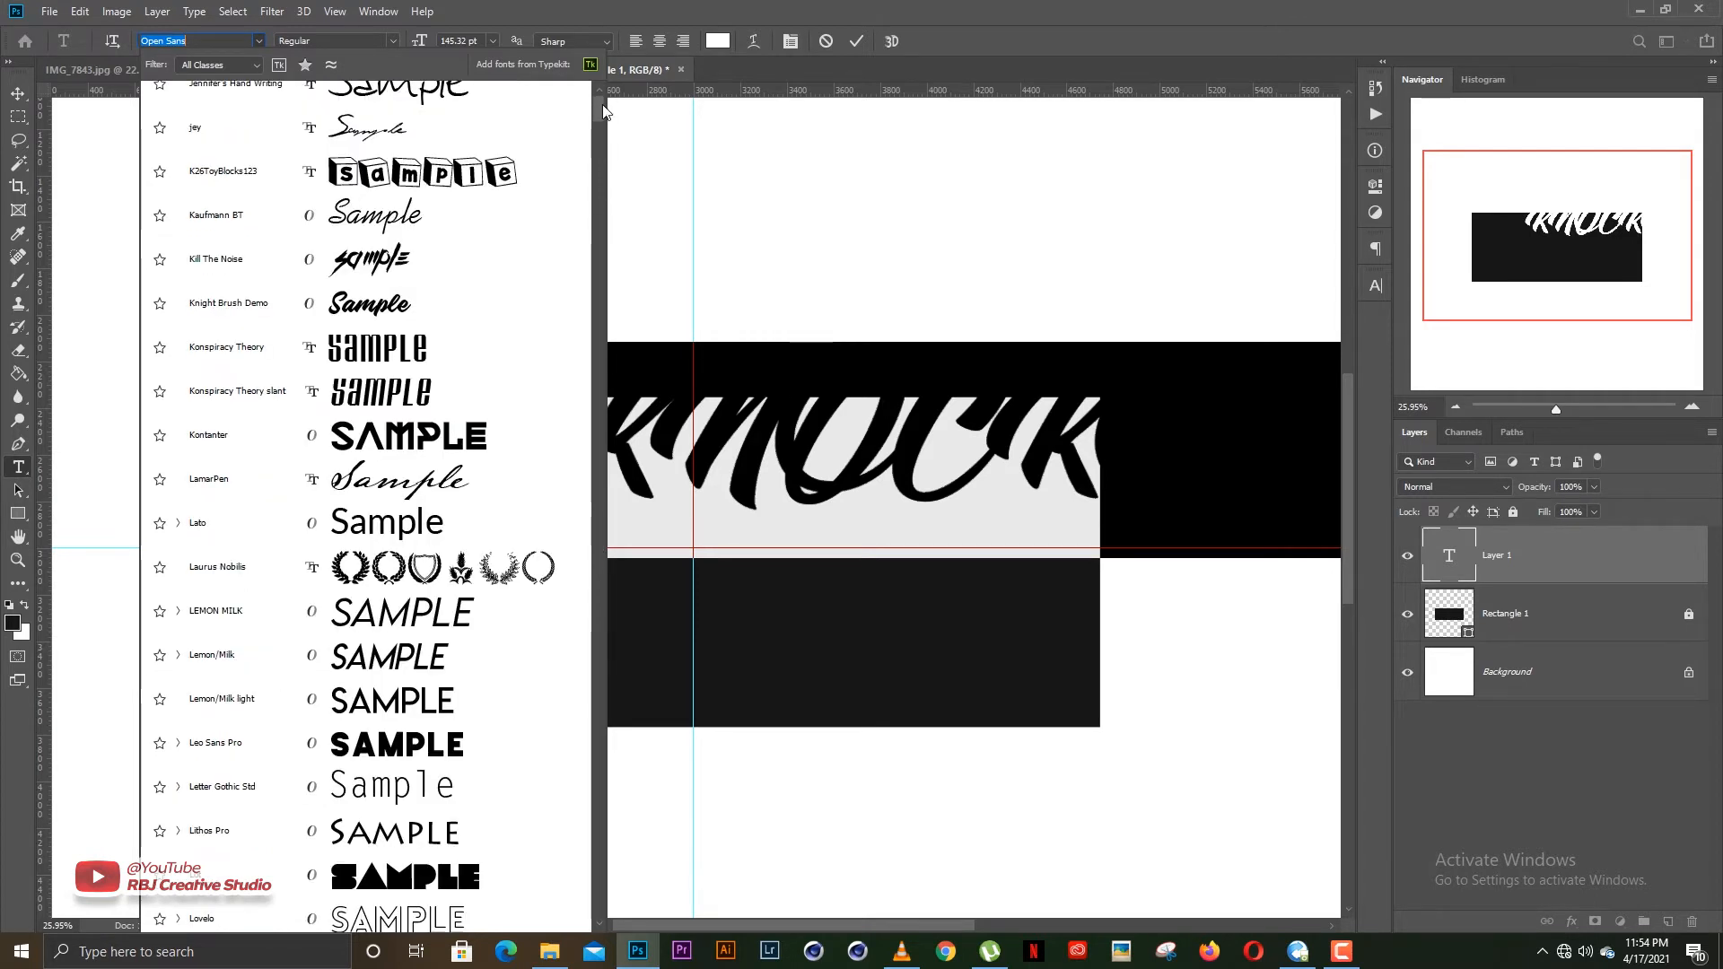
{"action": "left_click", "coordinate": [602, 106]}
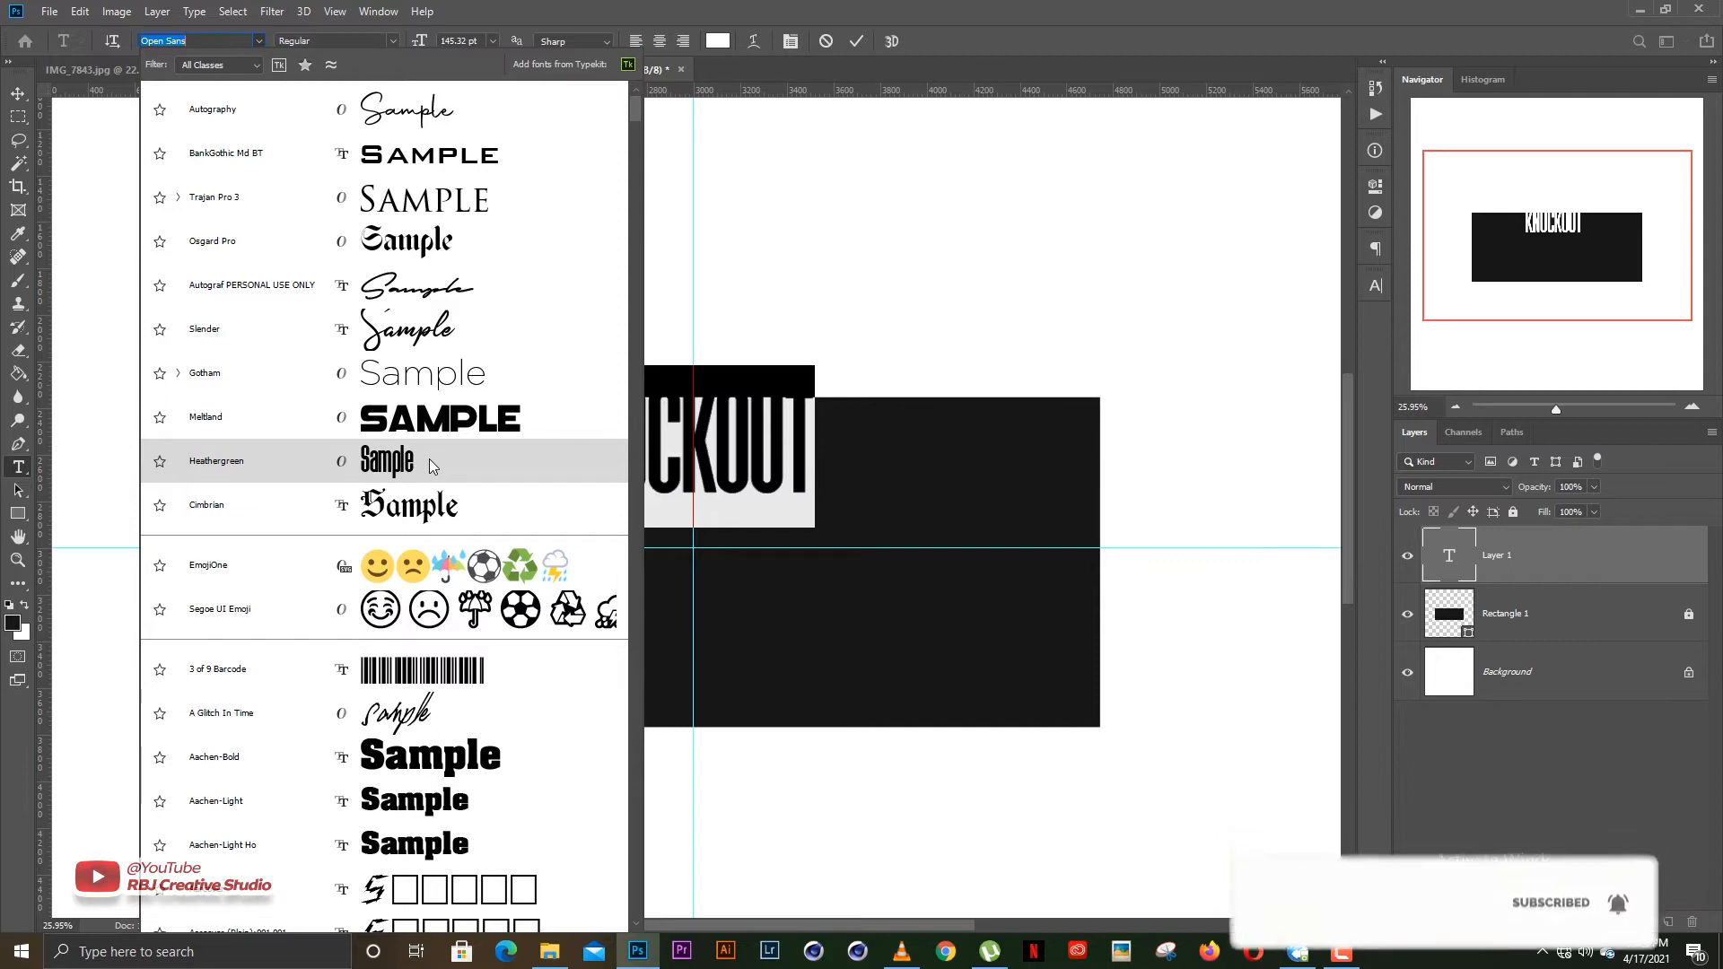
{"action": "left_click", "coordinate": [453, 372]}
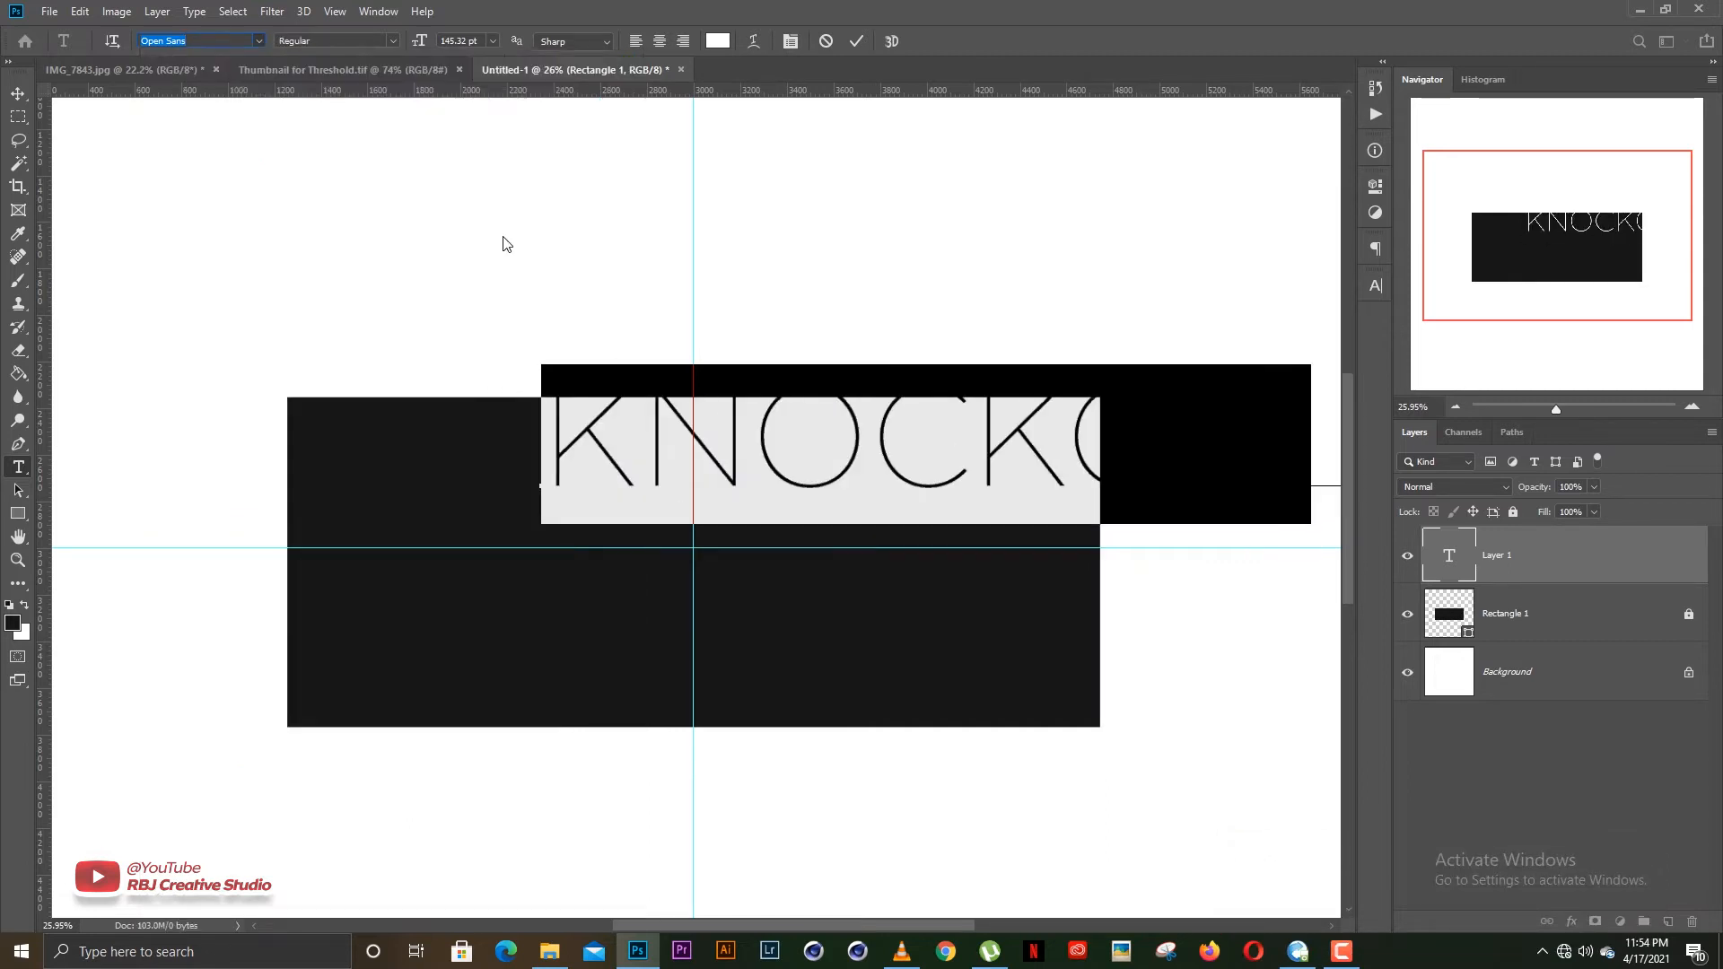
{"action": "left_click", "coordinate": [389, 40]}
{"action": "left_click", "coordinate": [426, 215]}
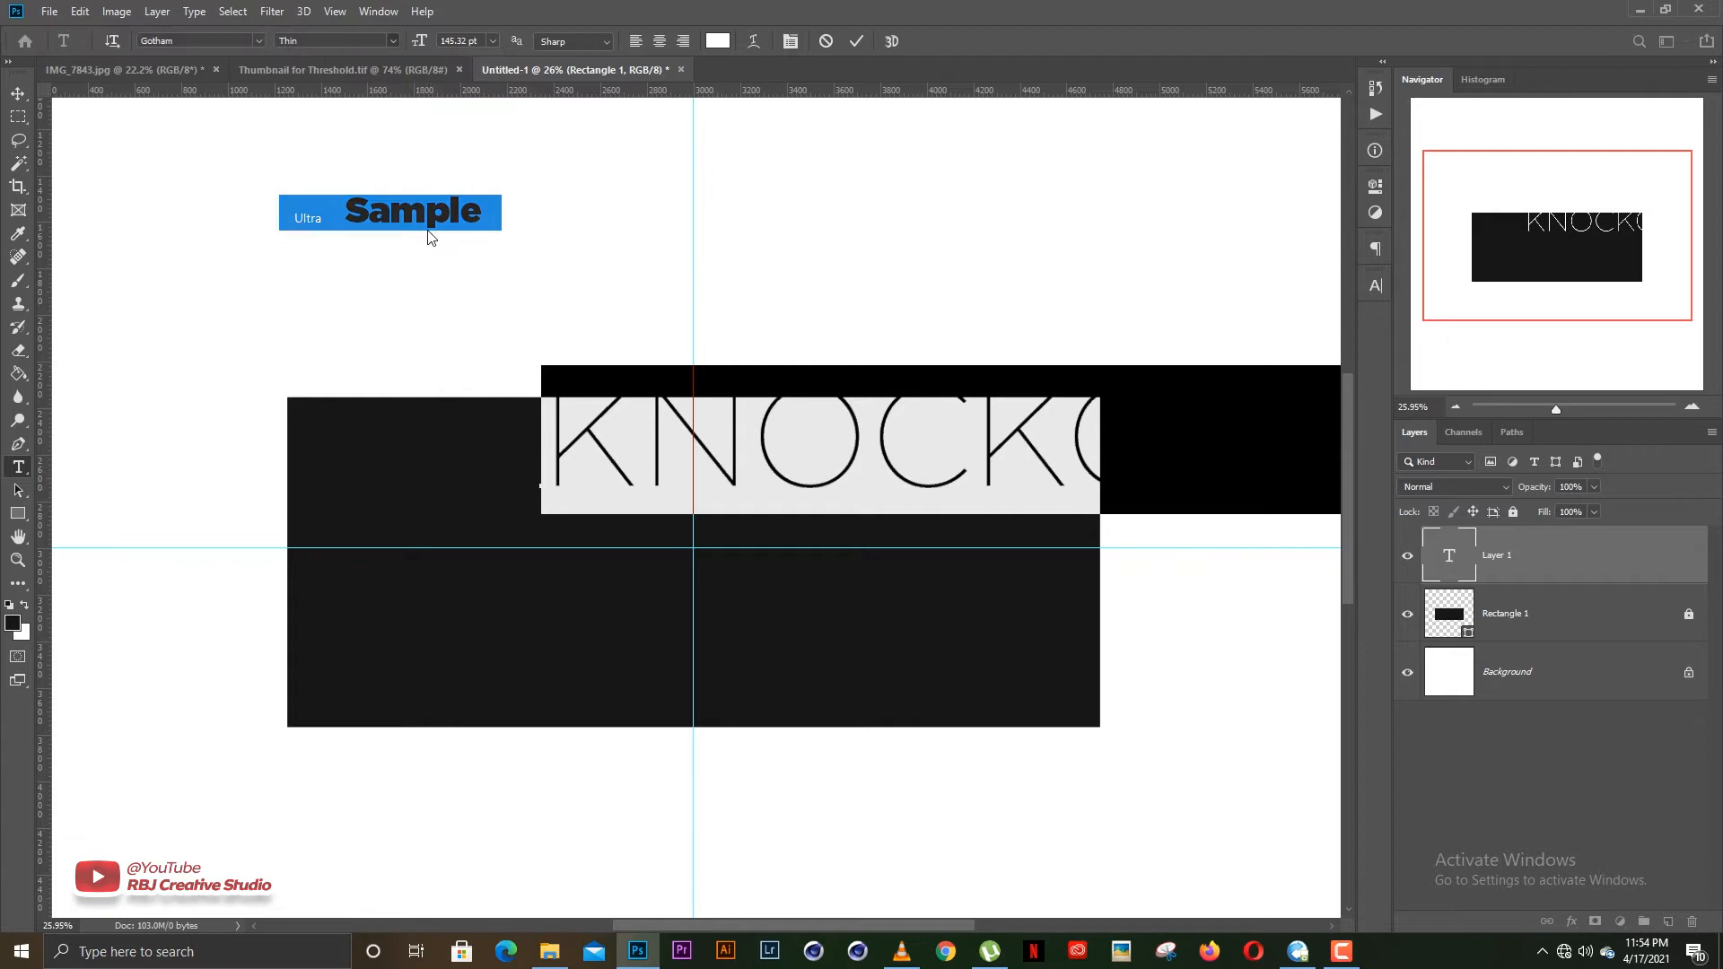
{"action": "left_click", "coordinate": [857, 41]}
Centre the KNOCKOUT text on the black rectangle and scale it down proportionally to fit within the rectangle's width
{"action": "key", "text": "v"}
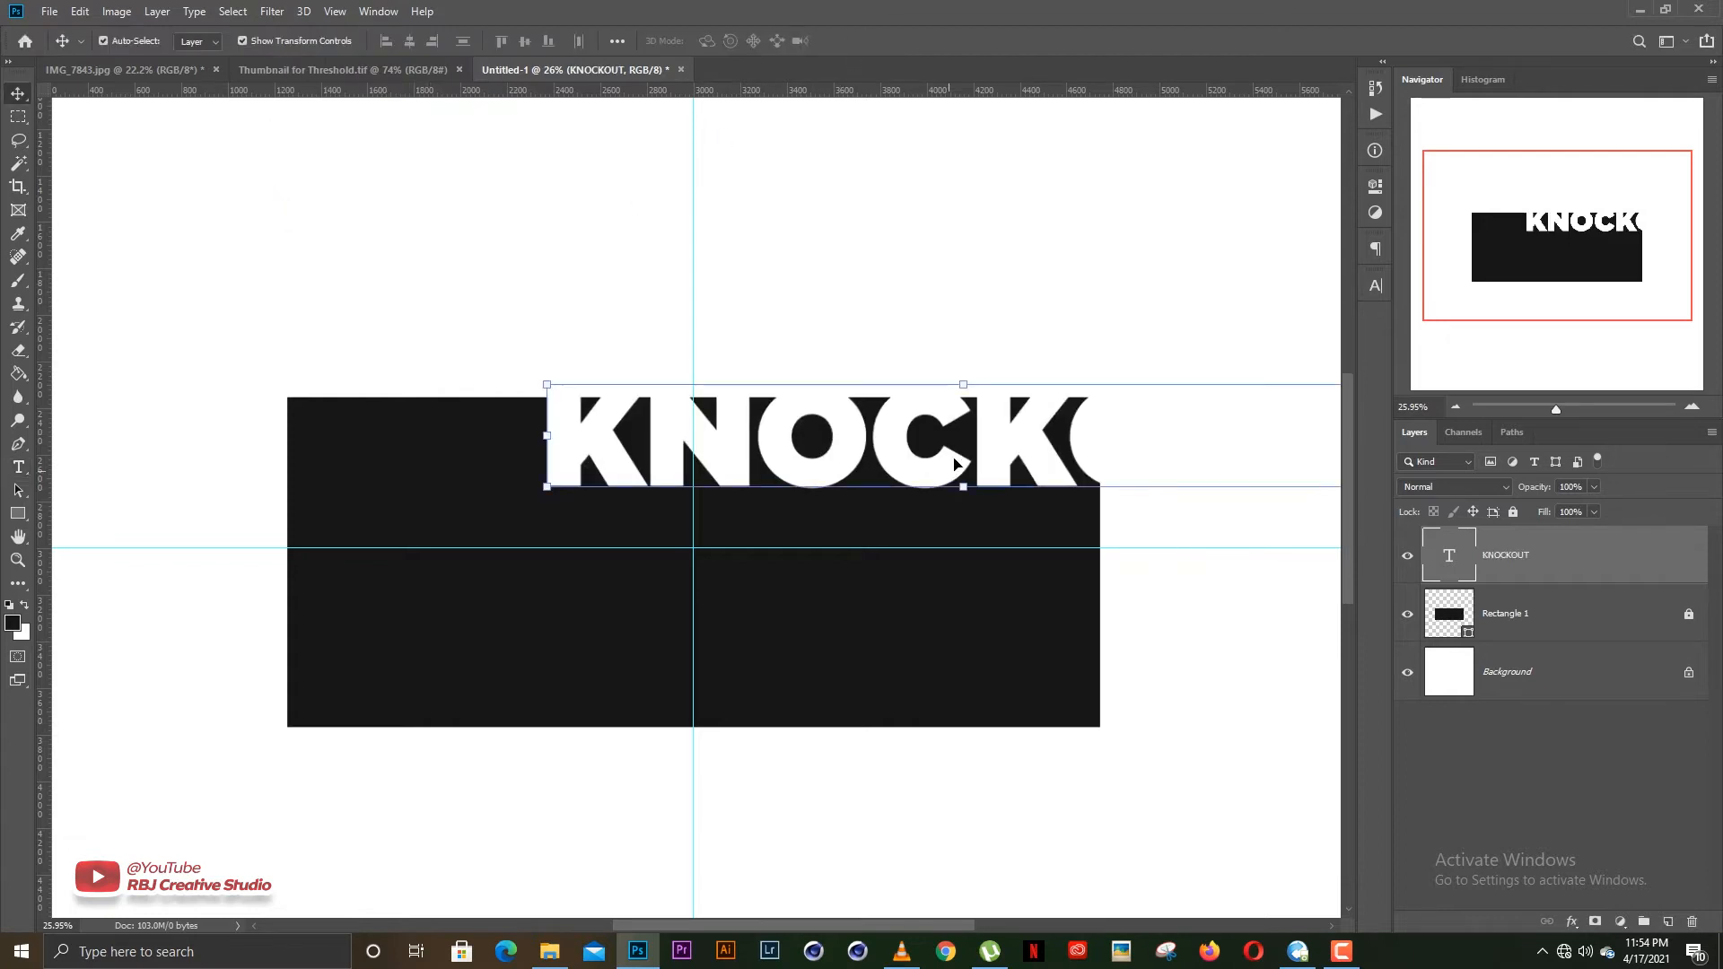
{"action": "left_click_drag", "start_coordinate": [955, 463], "coordinate": [619, 588]}
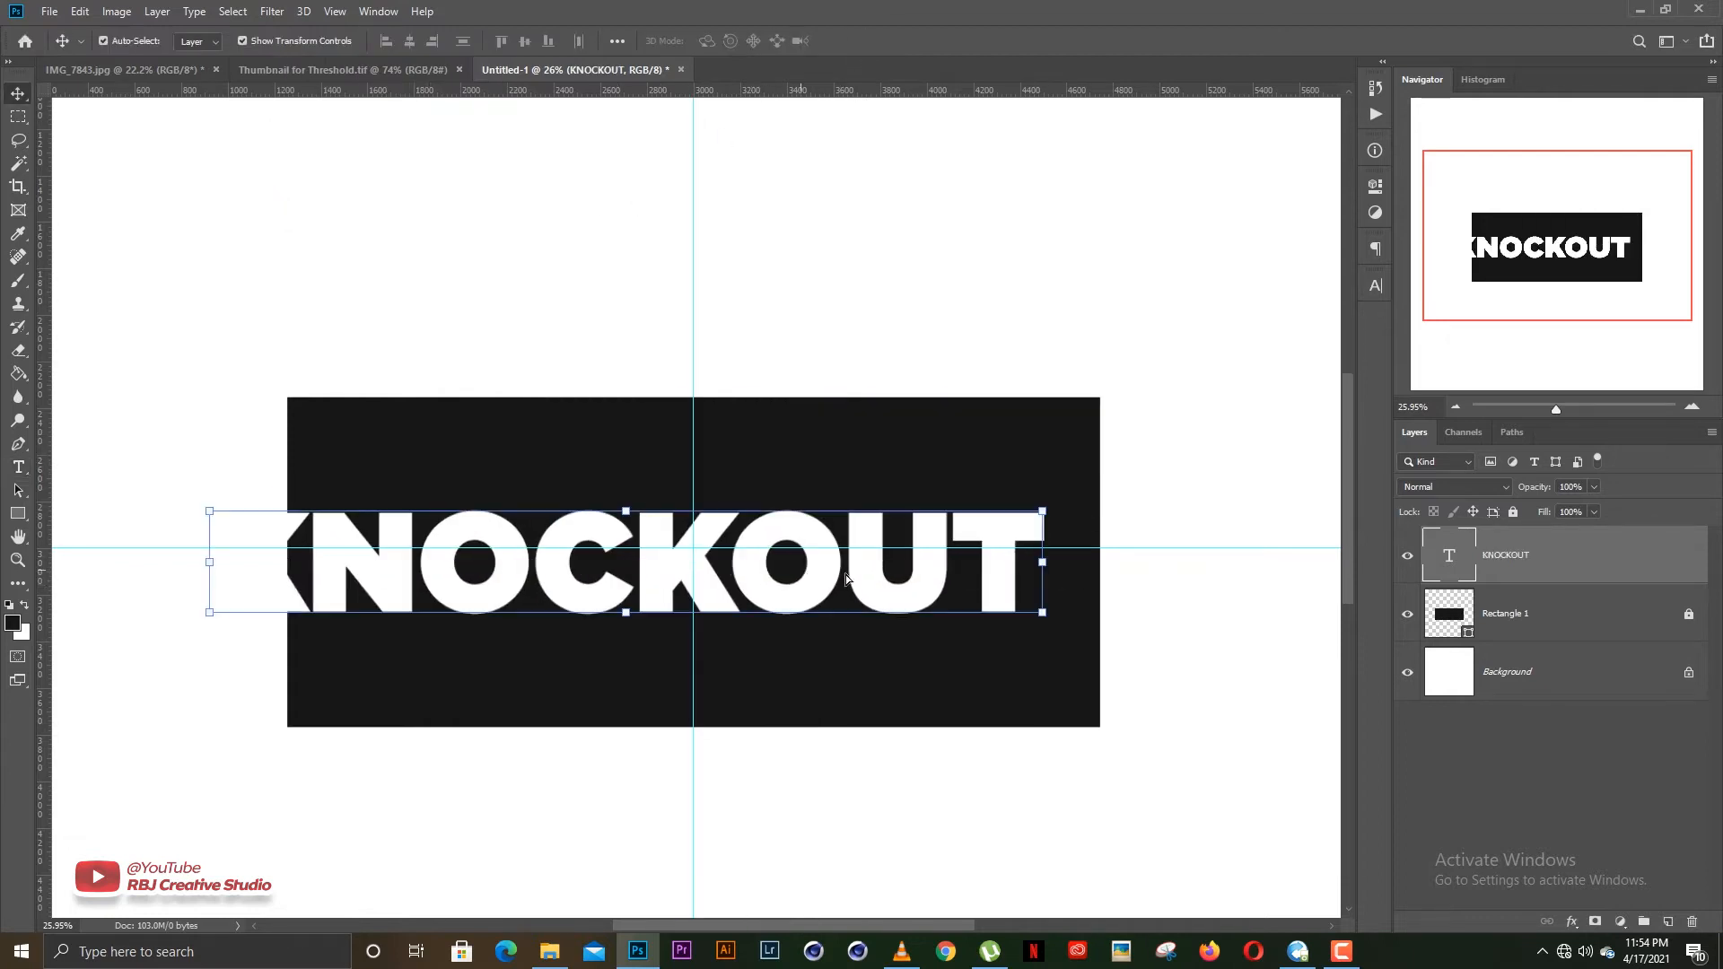
{"action": "left_click_drag", "start_coordinate": [845, 578], "coordinate": [842, 588]}
{"action": "key", "text": "ctrl+t"}
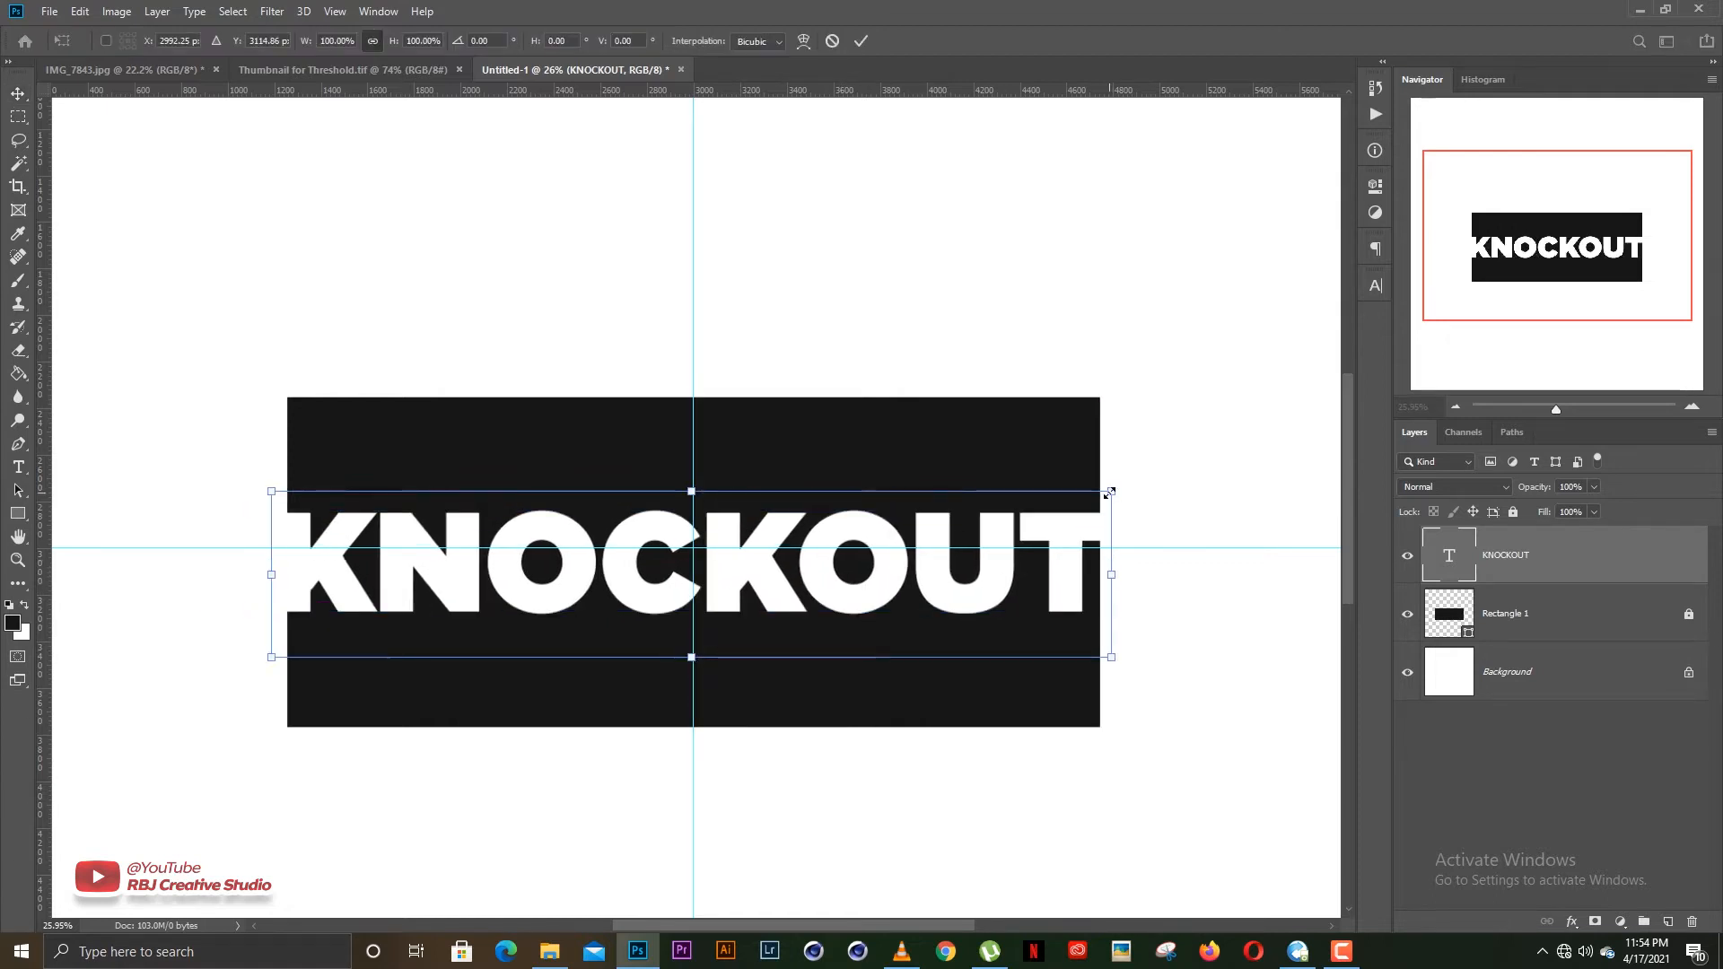
{"action": "left_click_drag", "start_coordinate": [1110, 492], "coordinate": [1036, 497]}
{"action": "key", "text": "Return"}
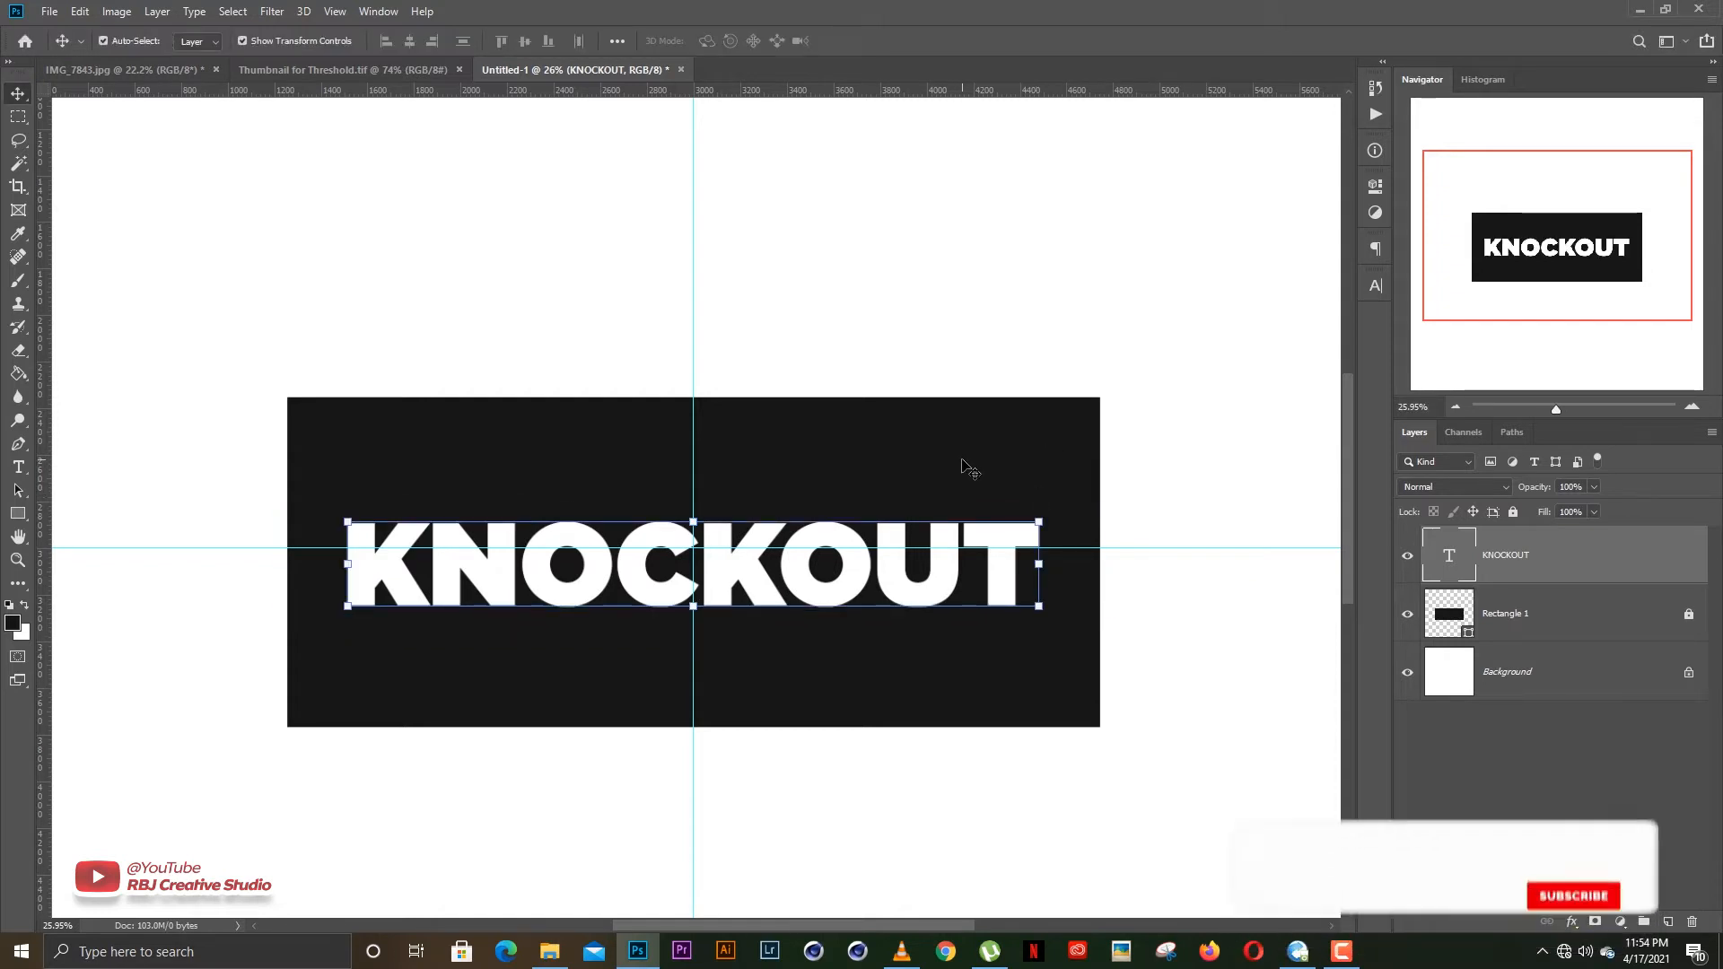
Unlock the rectangle layer and reduce the rectangle's height to 73.38% symmetrically about its centre
{"action": "left_click", "coordinate": [962, 461]}
{"action": "left_click", "coordinate": [1550, 620]}
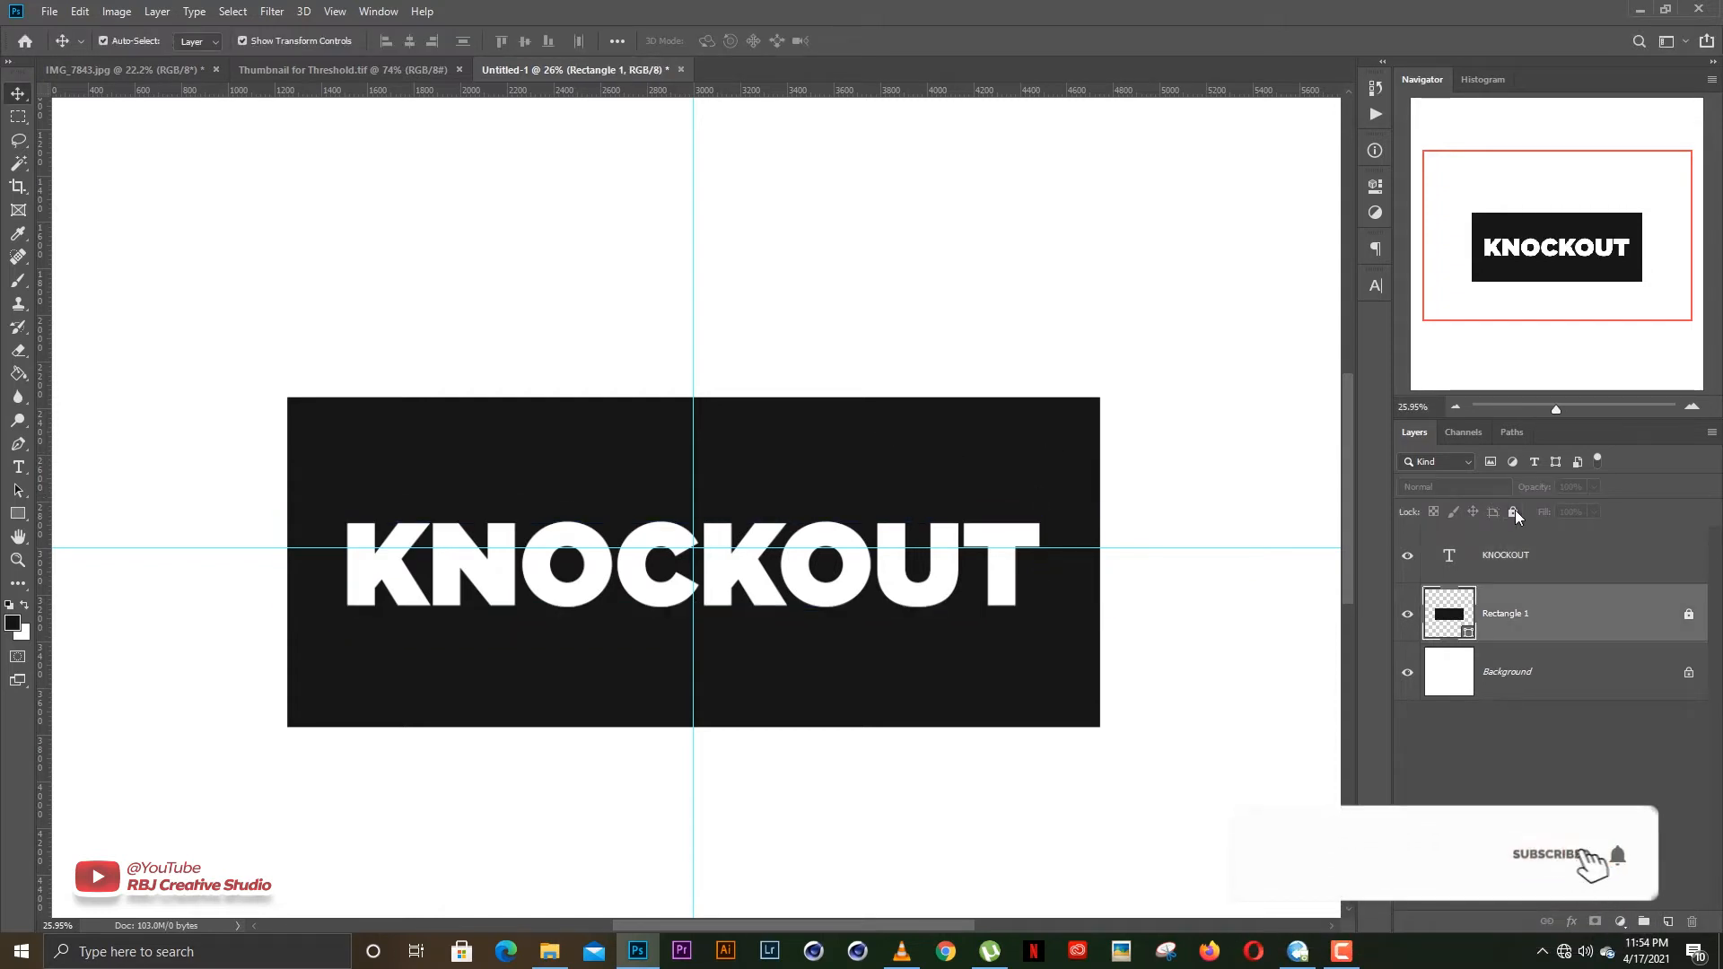
{"action": "left_click", "coordinate": [1515, 511]}
{"action": "key", "text": "ctrl+t"}
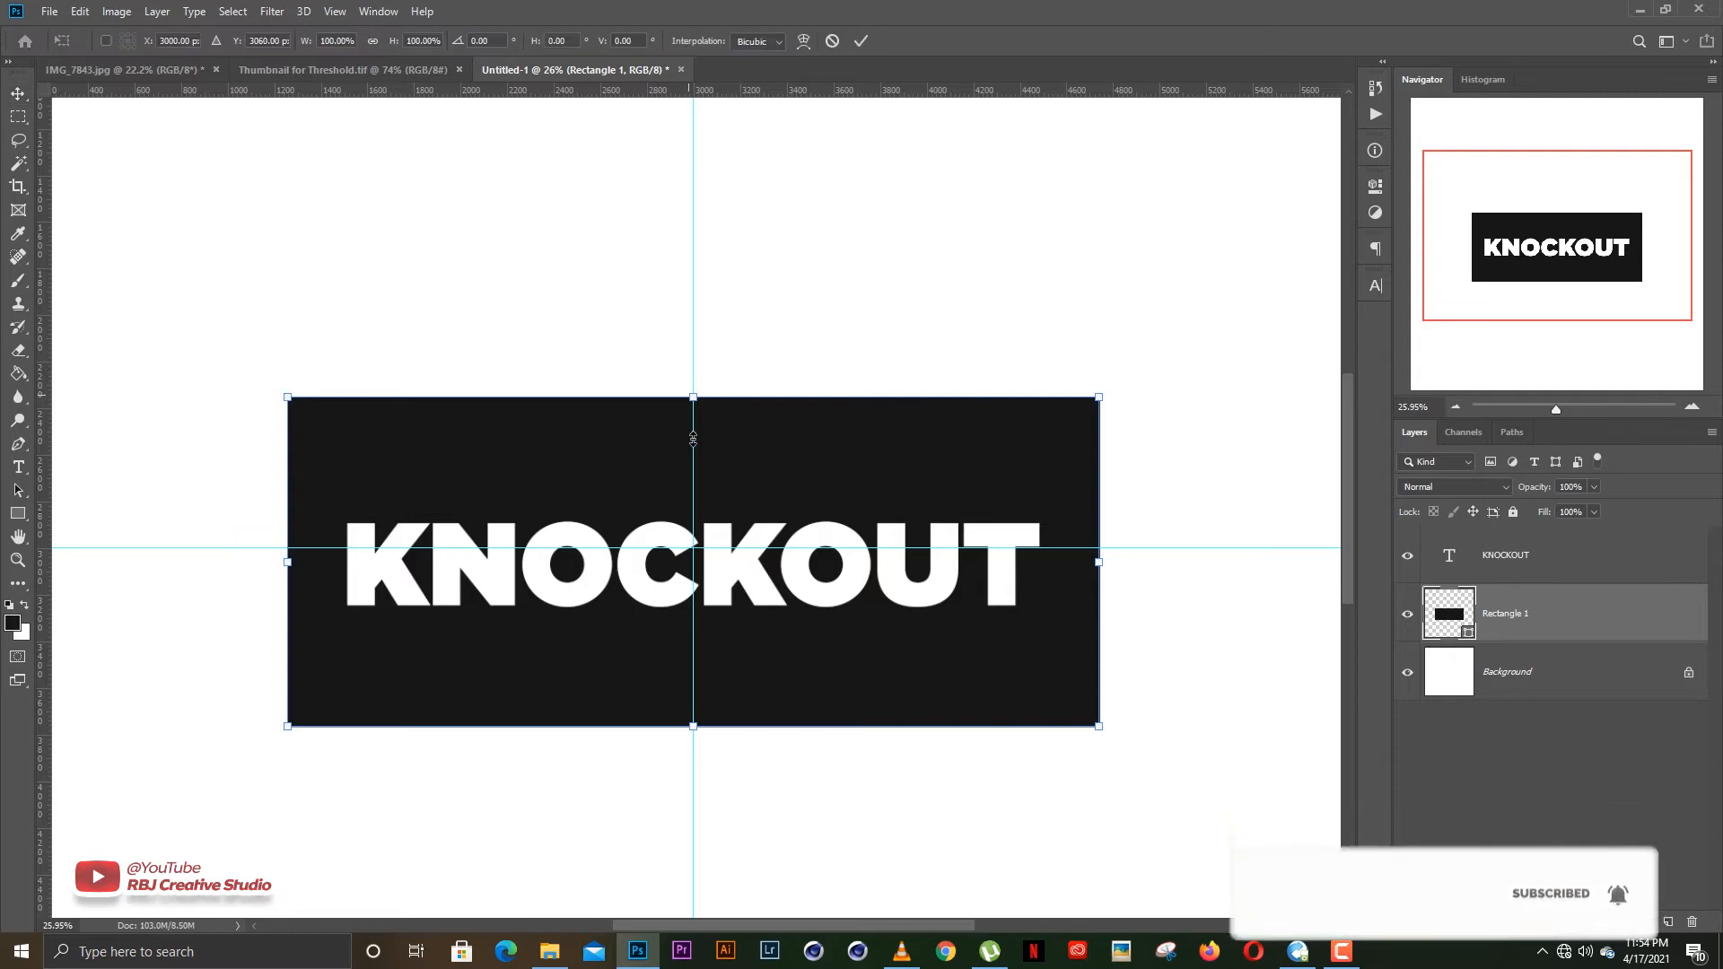
{"action": "left_click_drag", "start_coordinate": [692, 396], "coordinate": [693, 439]}
{"action": "key", "text": "Return"}
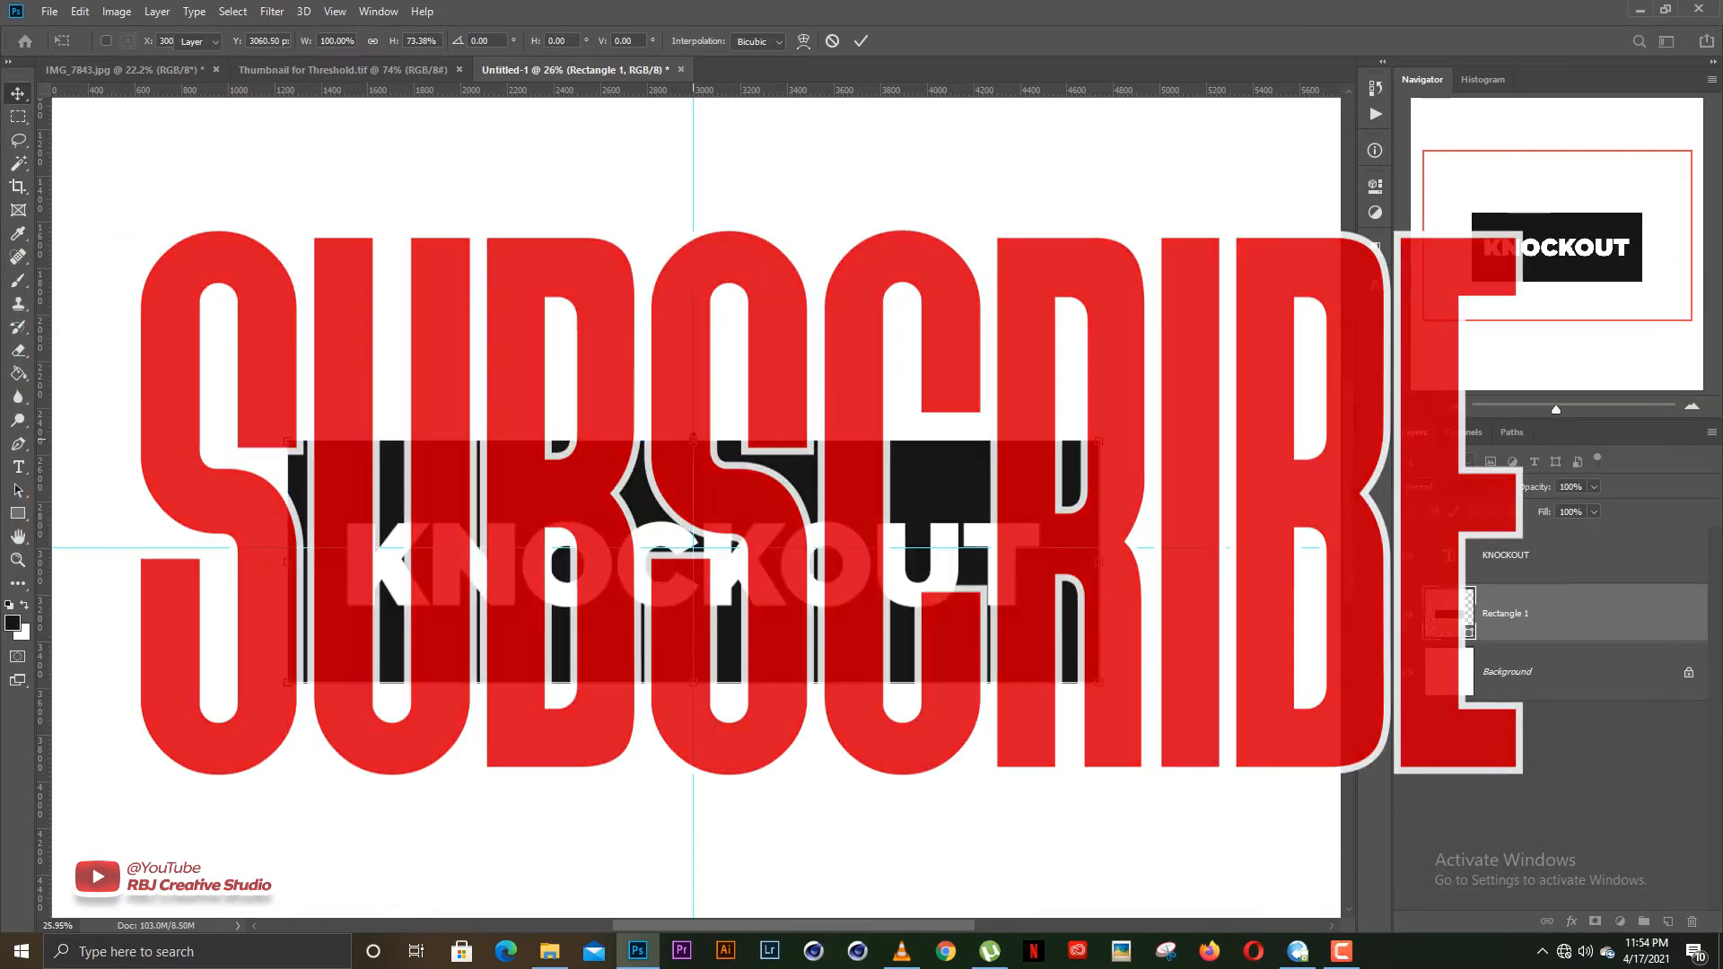
Nudge the KNOCKOUT text slightly upward to centre it vertically within the shortened rectangle, and deselect it
{"action": "left_click", "coordinate": [900, 562]}
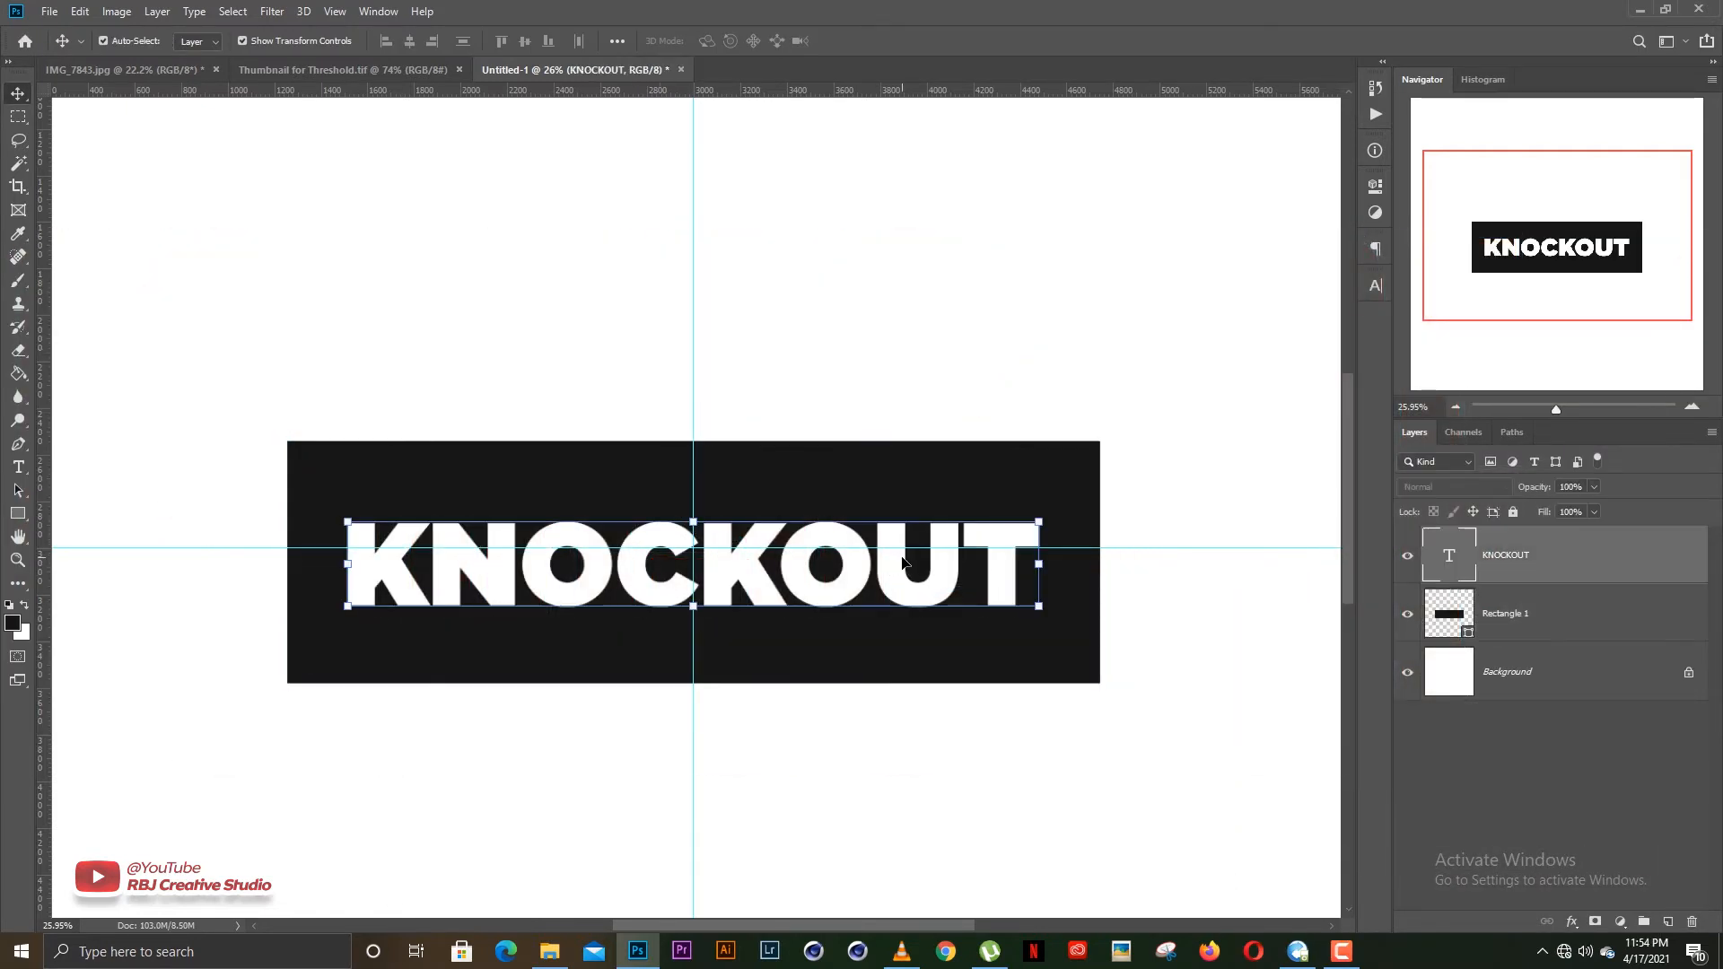
{"action": "key", "text": "Up"}
{"action": "key", "text": "Up"}
{"action": "key", "text": "Up"}
{"action": "key", "text": "Up"}
{"action": "key", "text": "Up"}
{"action": "key", "text": "Up"}
{"action": "key", "text": "Up"}
{"action": "key", "text": "Up"}
{"action": "key", "text": "Up"}
{"action": "key", "text": "Up"}
{"action": "key", "text": "Up"}
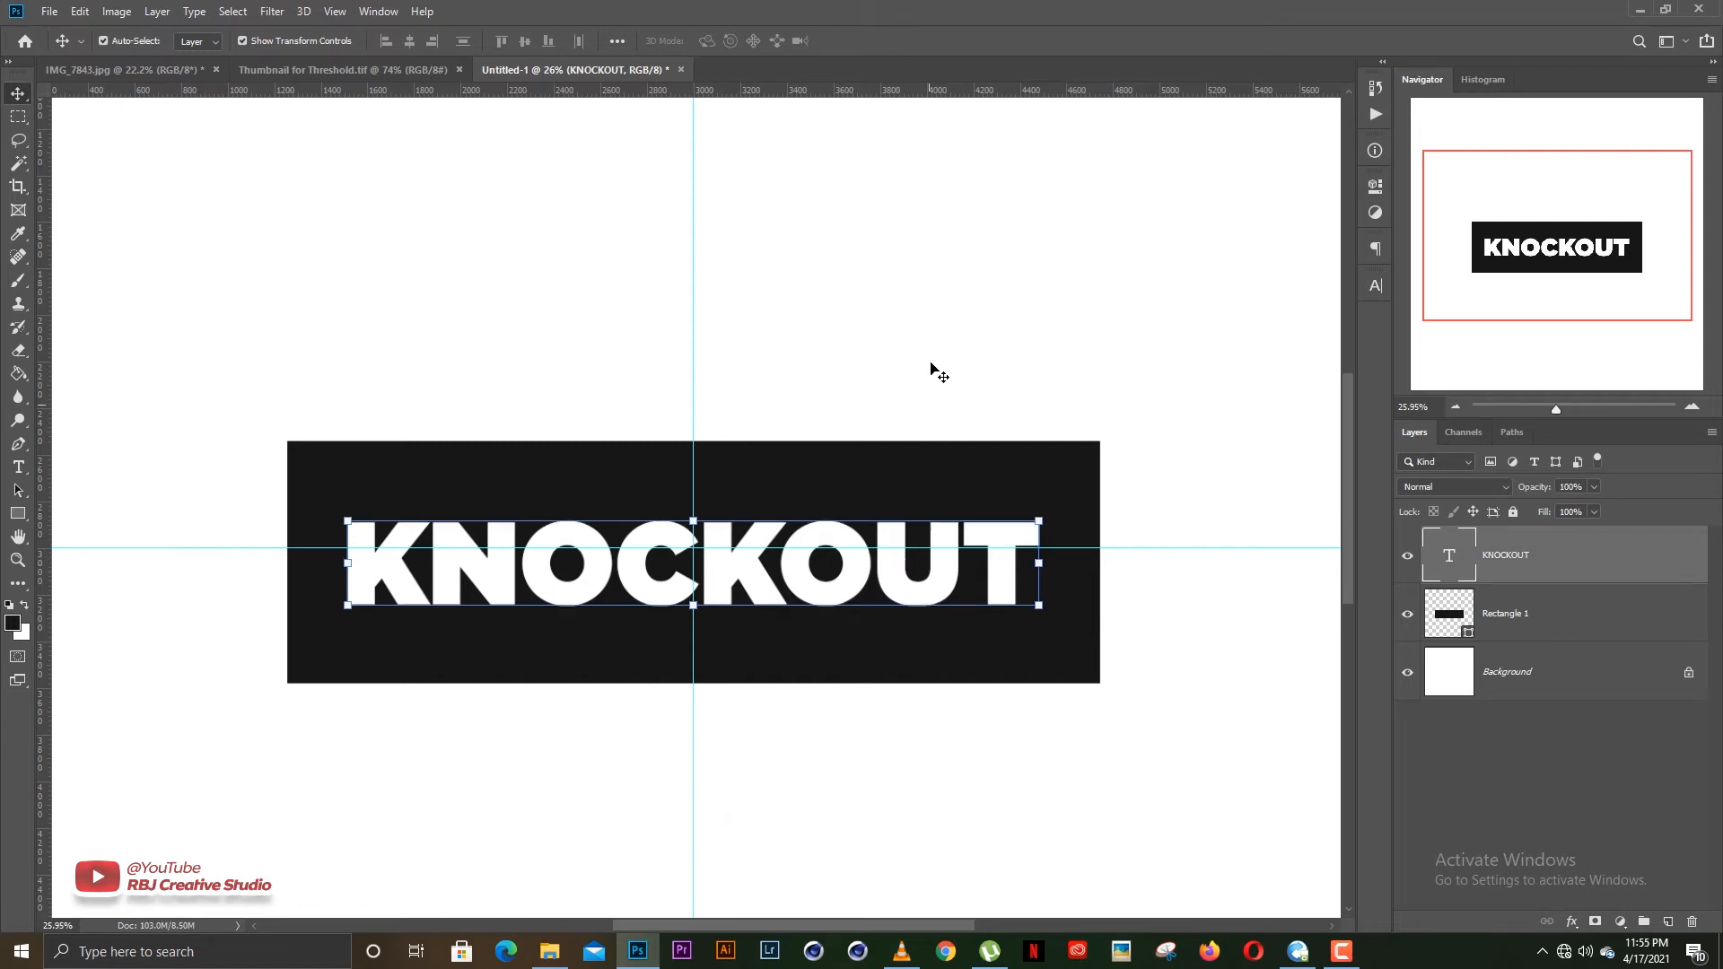
{"action": "left_click", "coordinate": [932, 368]}
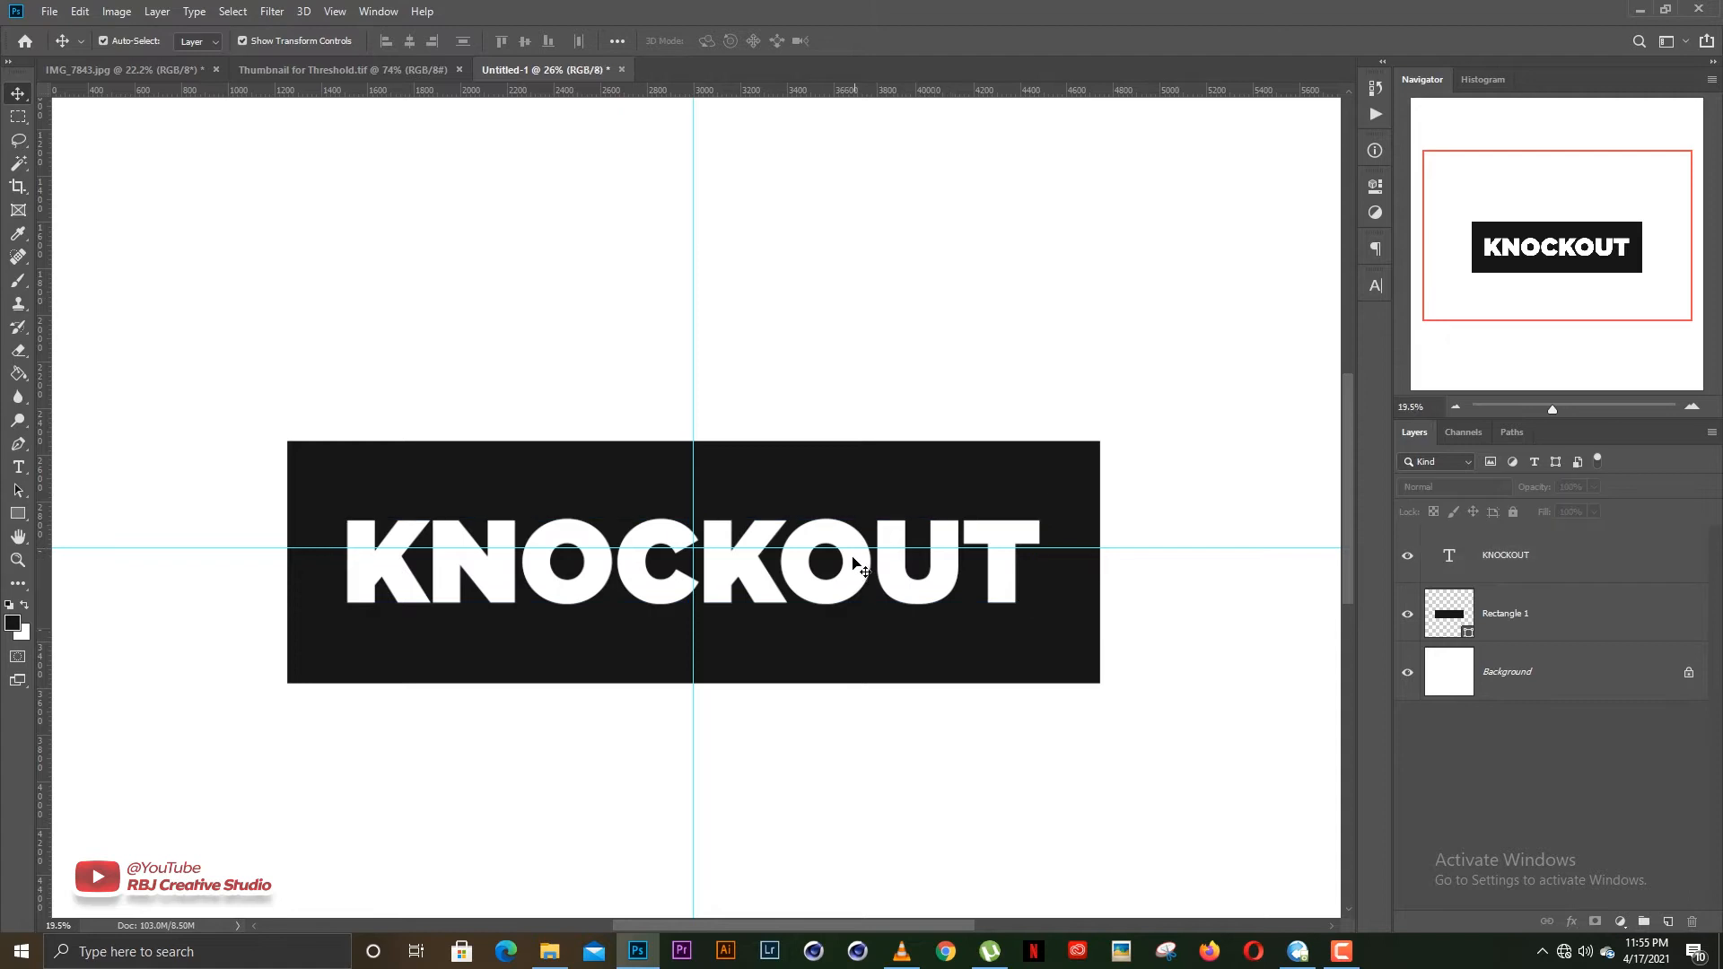
Place the green_leaf image from the Downloads folder as an embedded layer directly above the Background layer
{"action": "scroll", "coordinate": [838, 558], "scroll_direction": "down", "scroll_amount": 3}
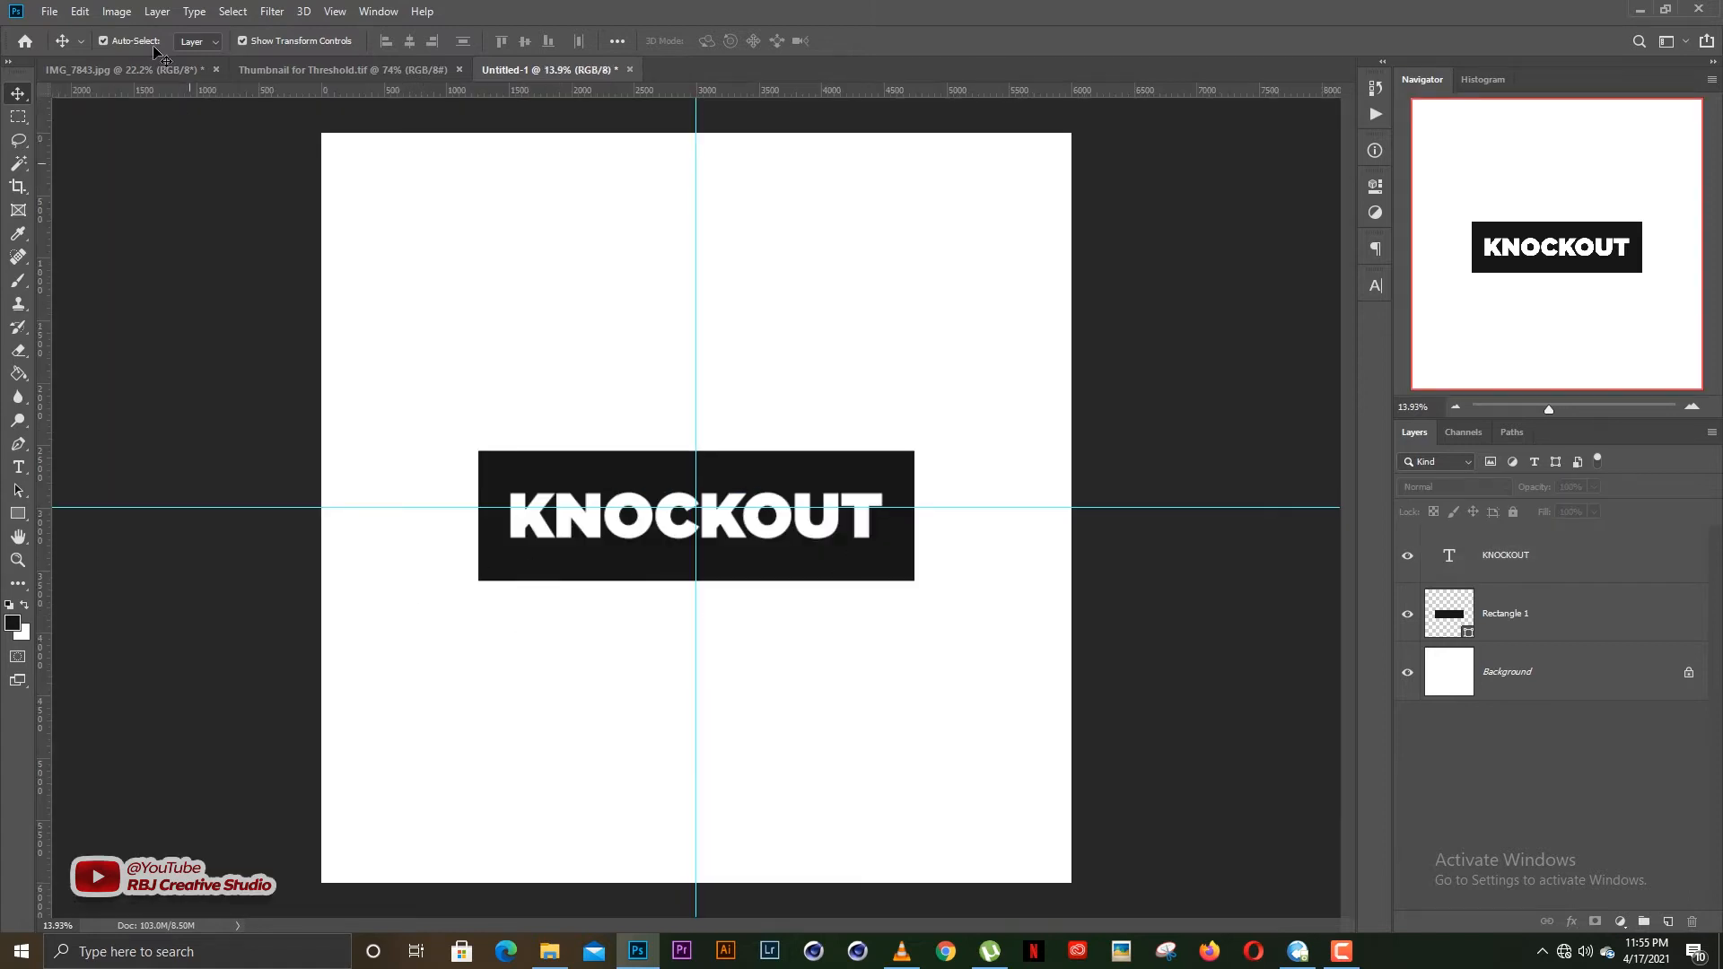
{"action": "left_click", "coordinate": [325, 406]}
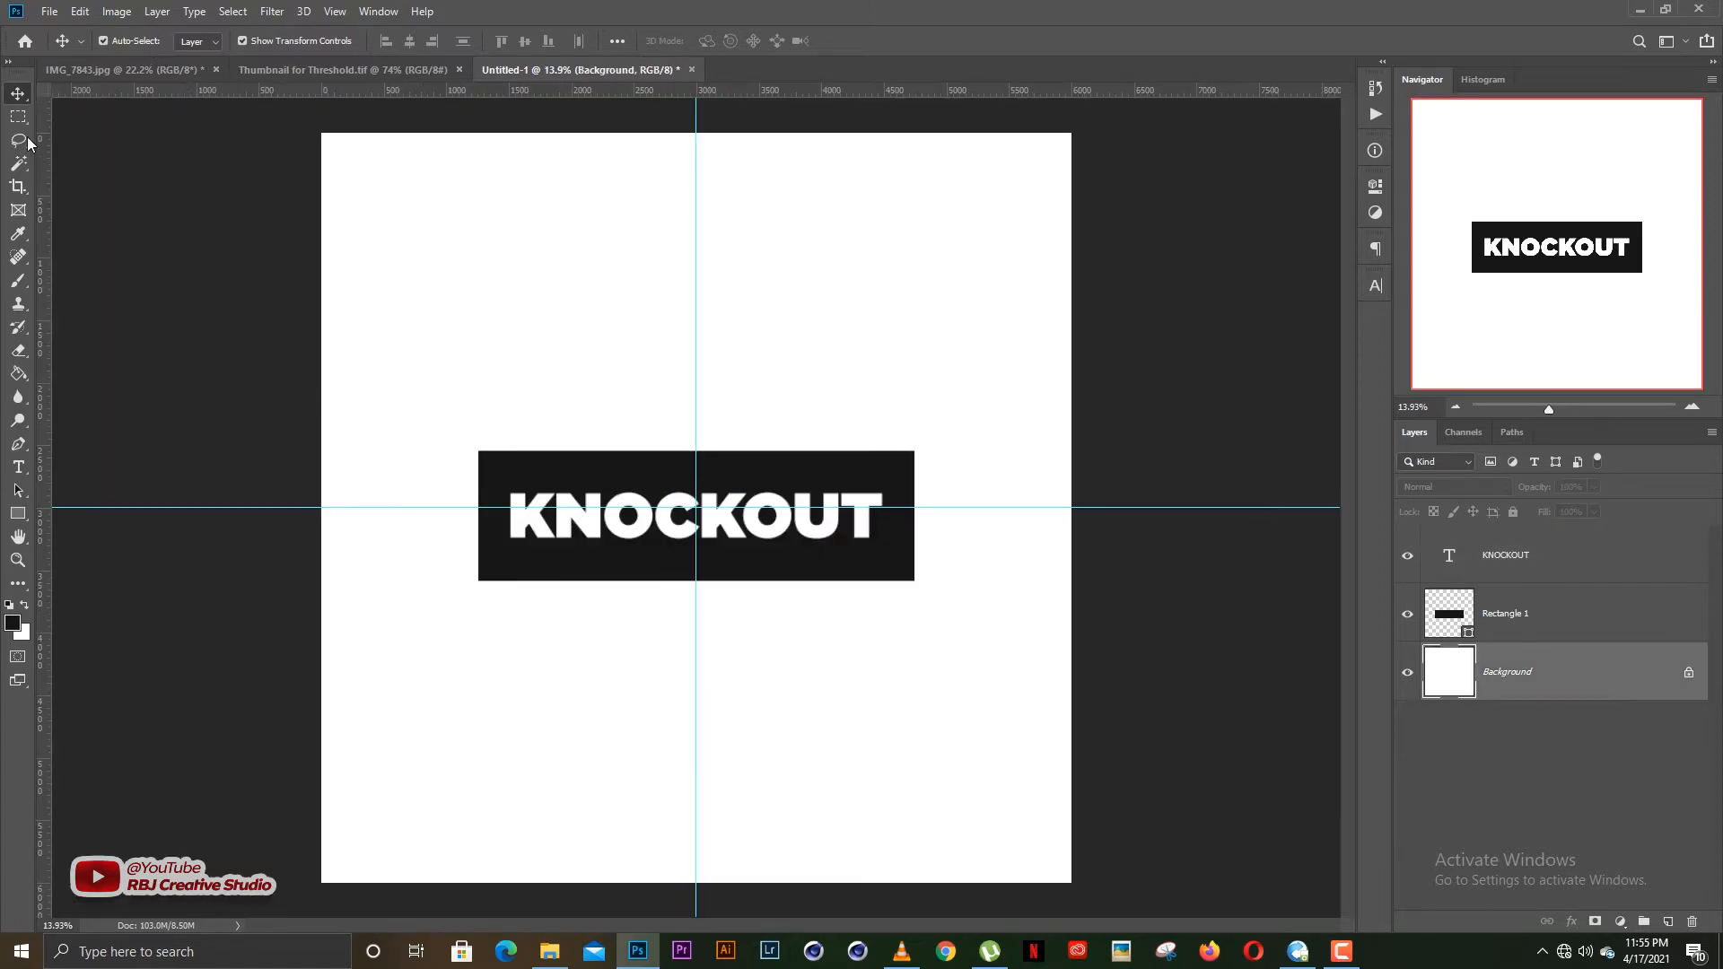
{"action": "left_click", "coordinate": [48, 9]}
{"action": "left_click", "coordinate": [97, 350]}
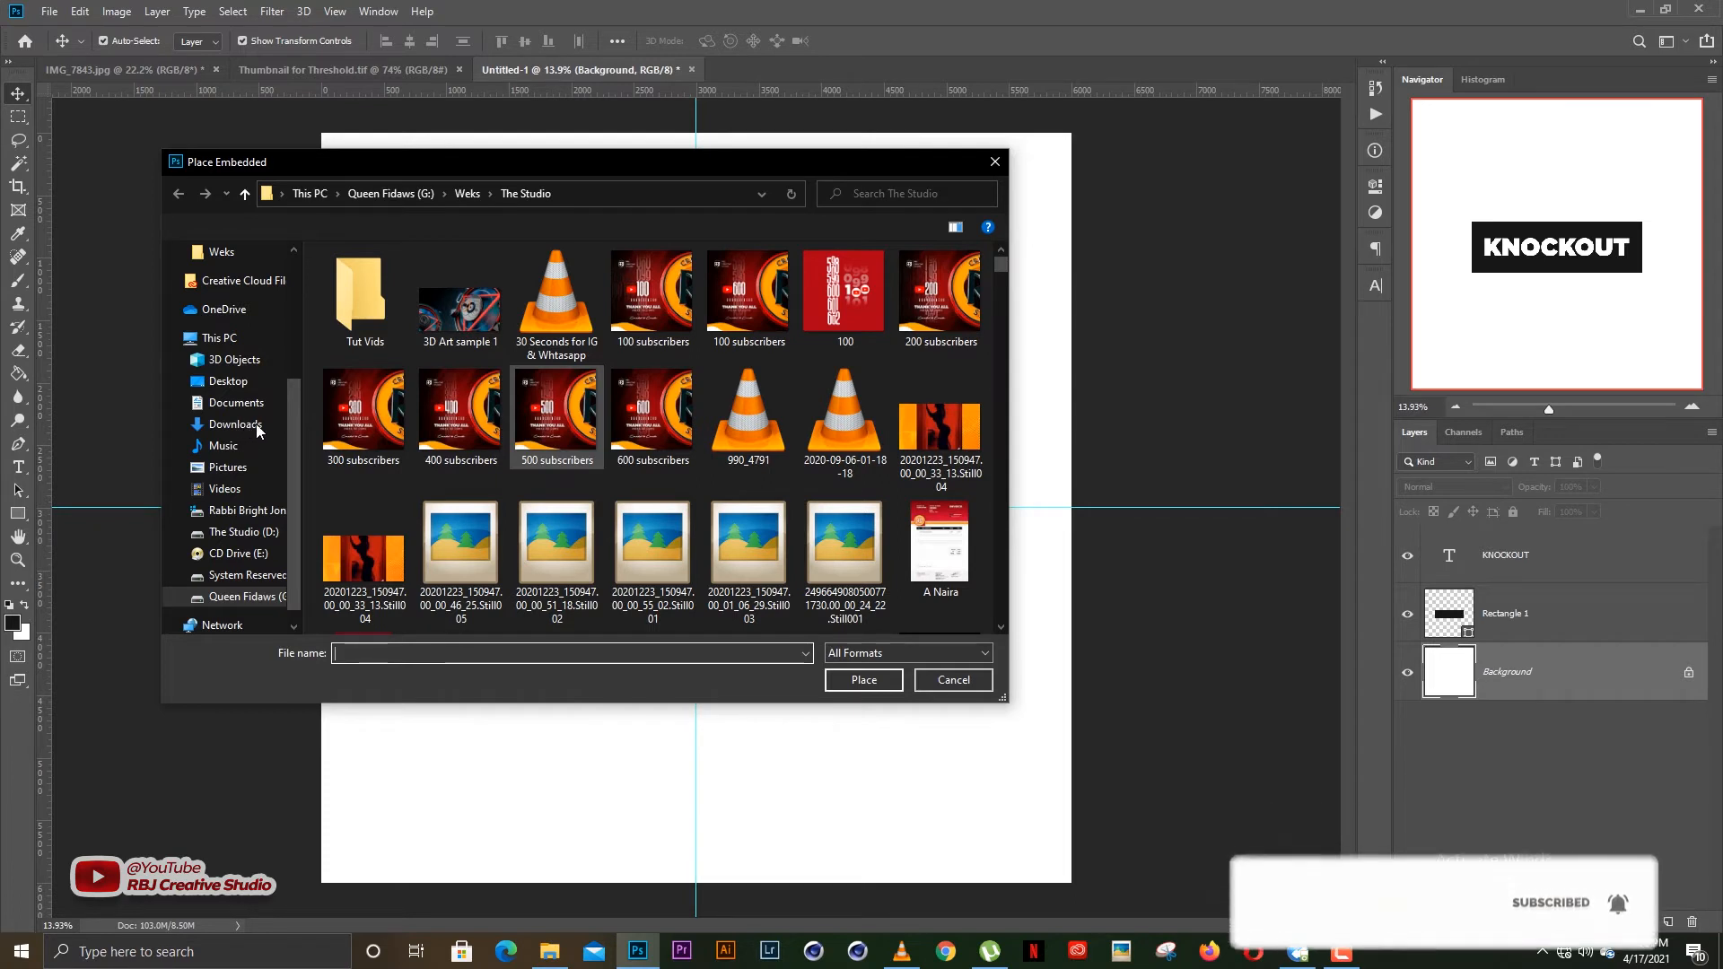
{"action": "left_click", "coordinate": [235, 424]}
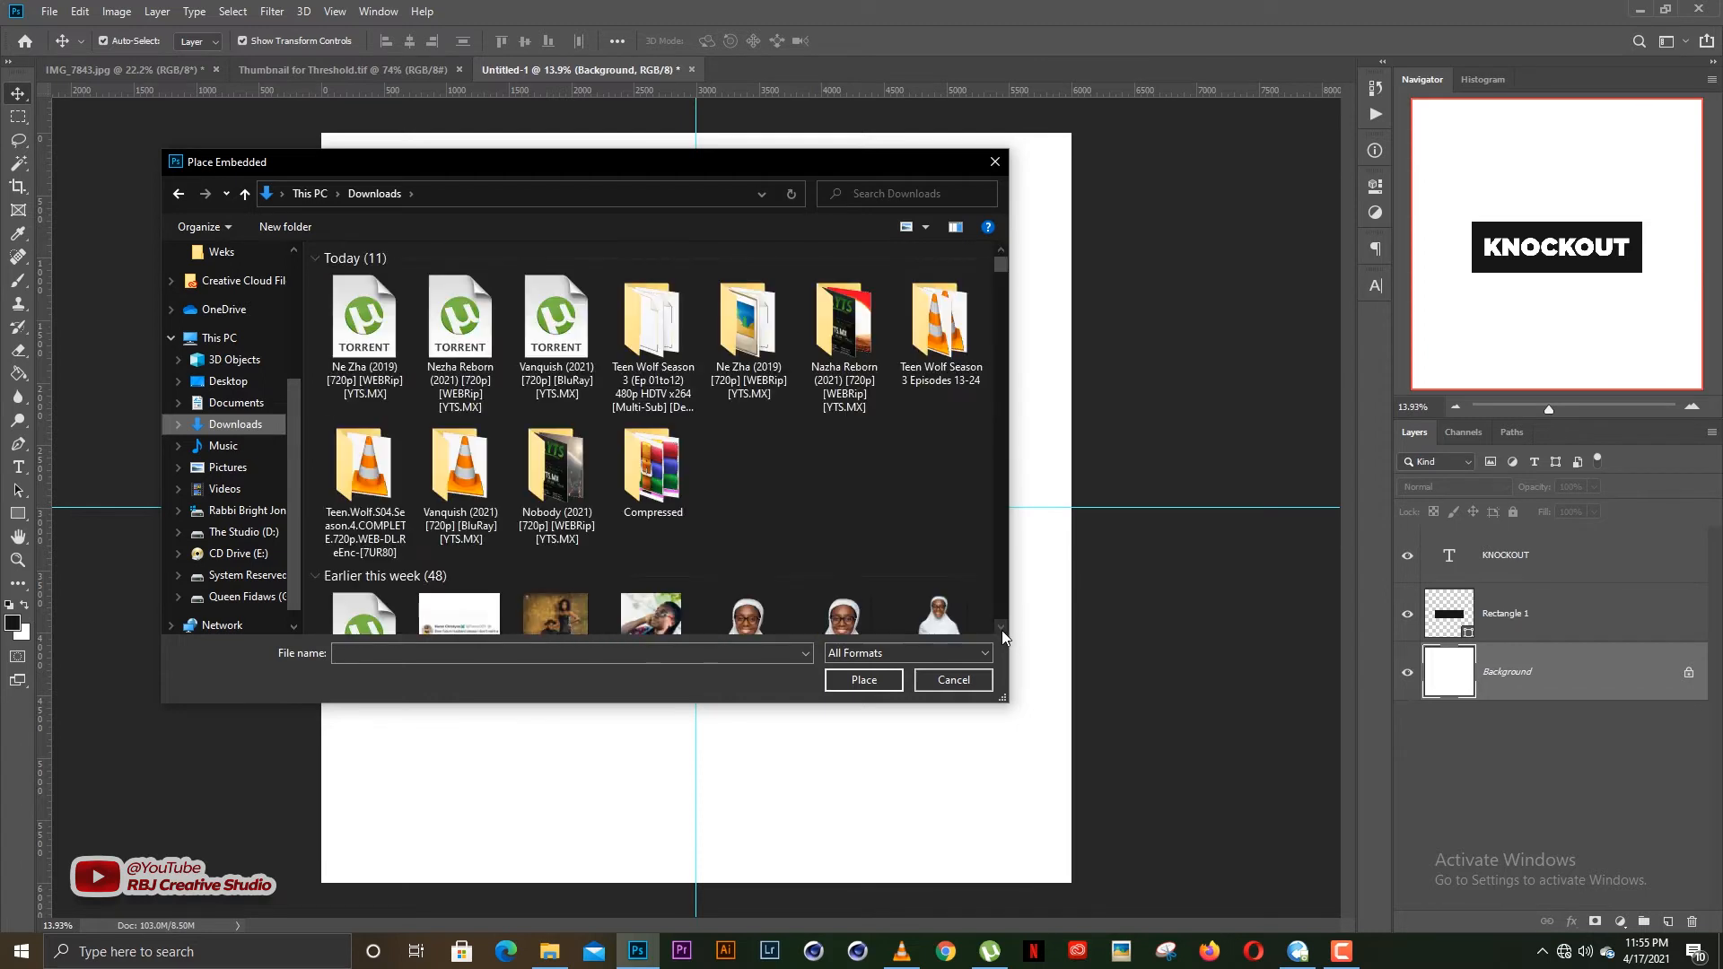
{"action": "scroll", "coordinate": [999, 626], "scroll_direction": "down", "scroll_amount": 3}
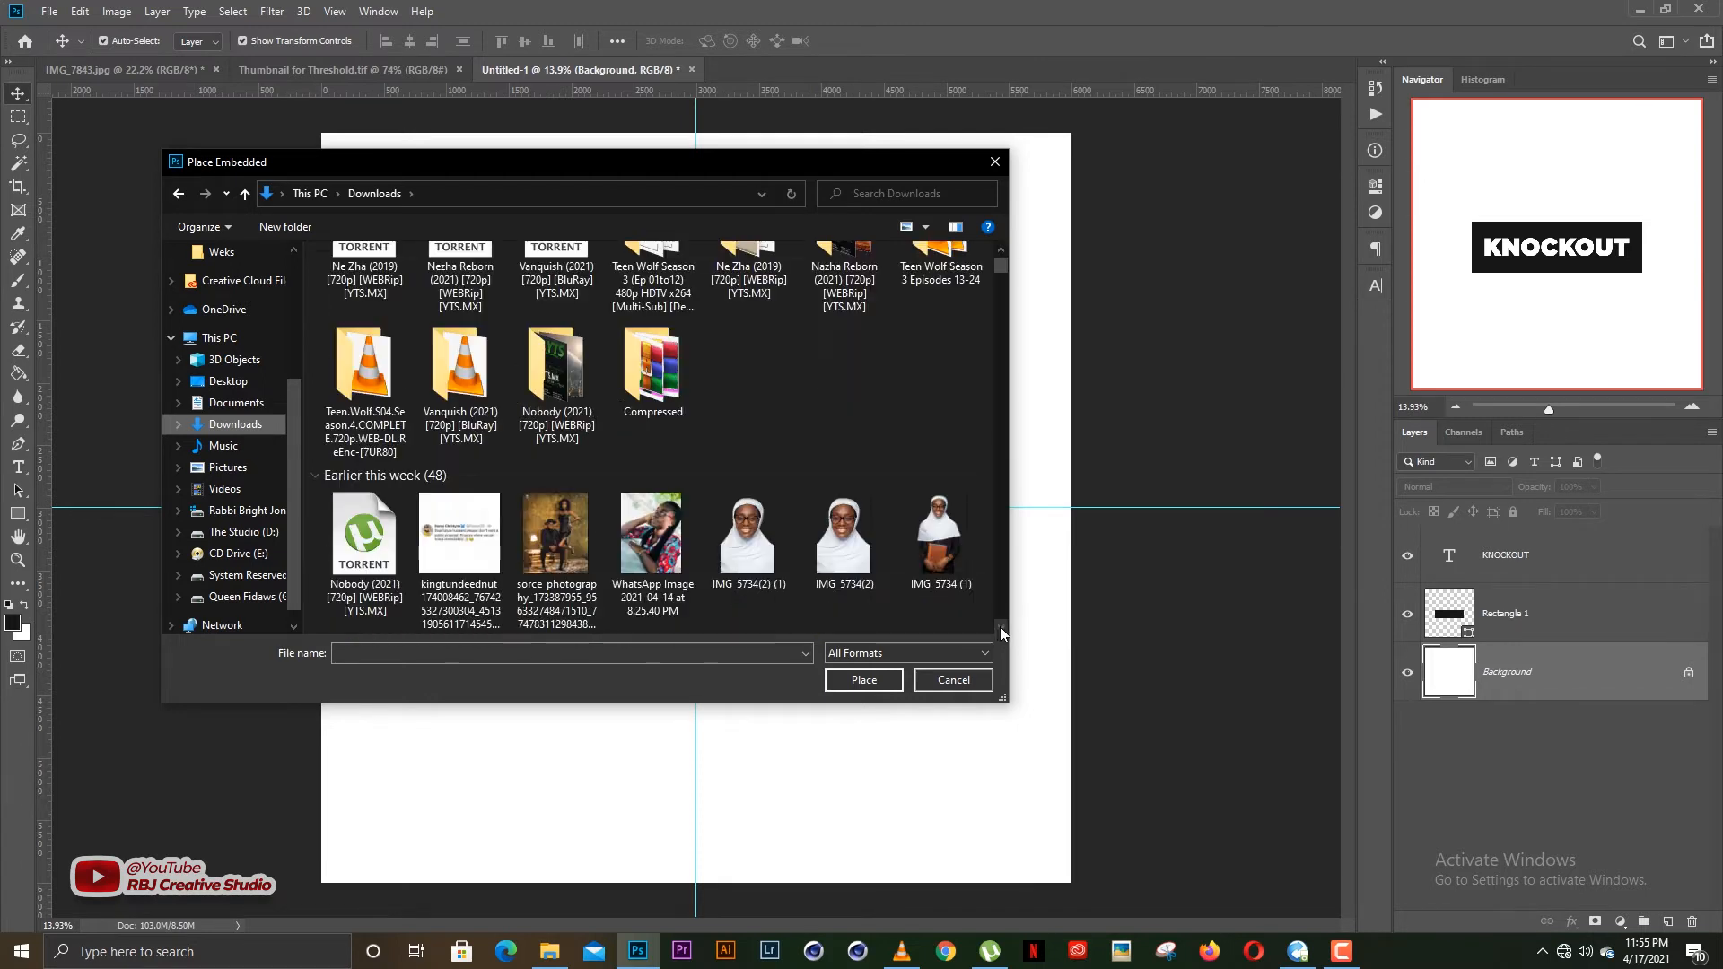
{"action": "left_click", "coordinate": [1001, 626]}
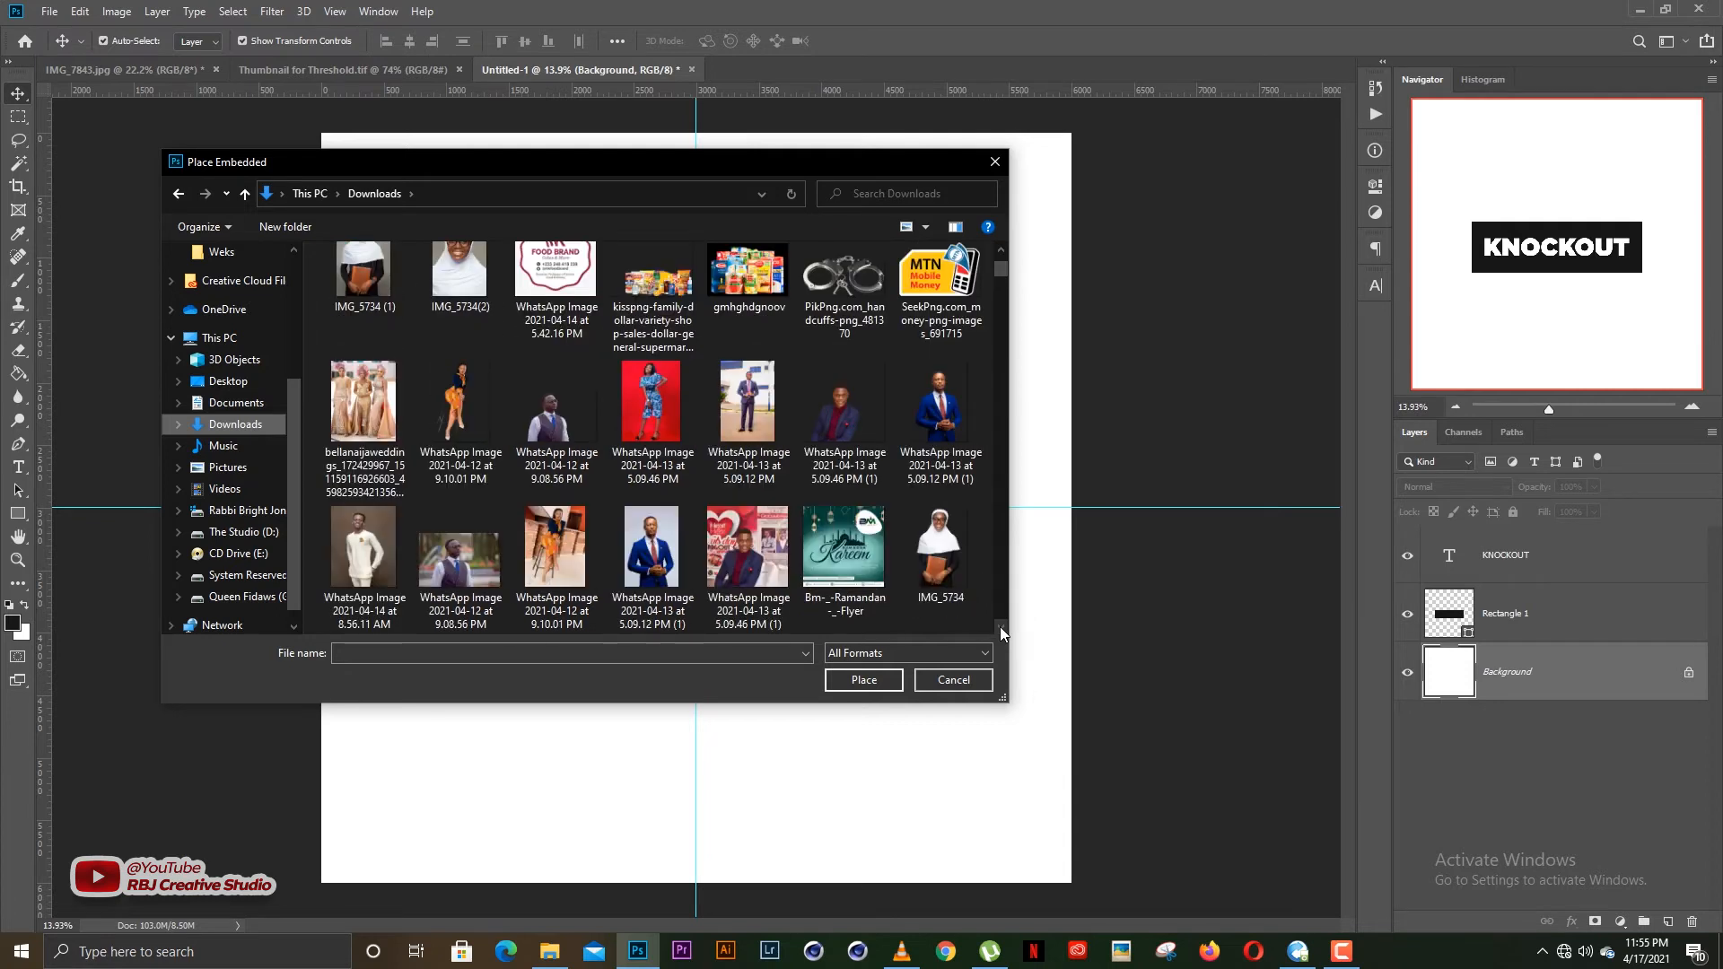
{"action": "scroll", "coordinate": [1000, 626], "scroll_direction": "down", "scroll_amount": 6}
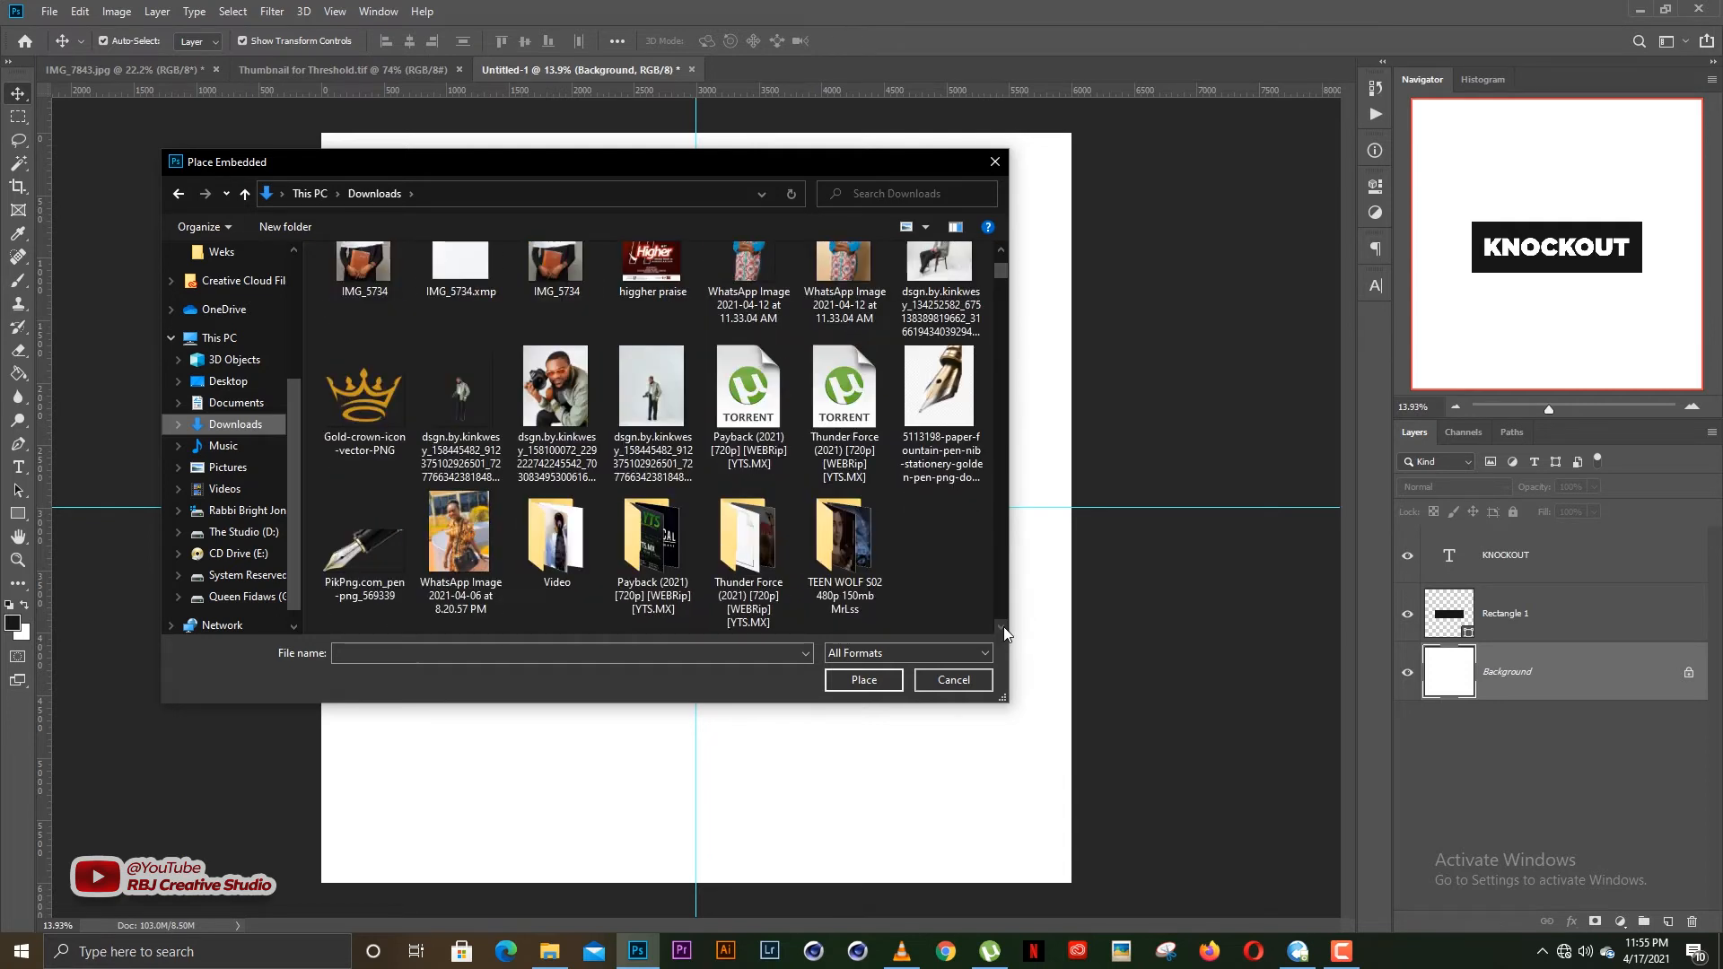
{"action": "scroll", "coordinate": [1005, 627], "scroll_direction": "down", "scroll_amount": 2}
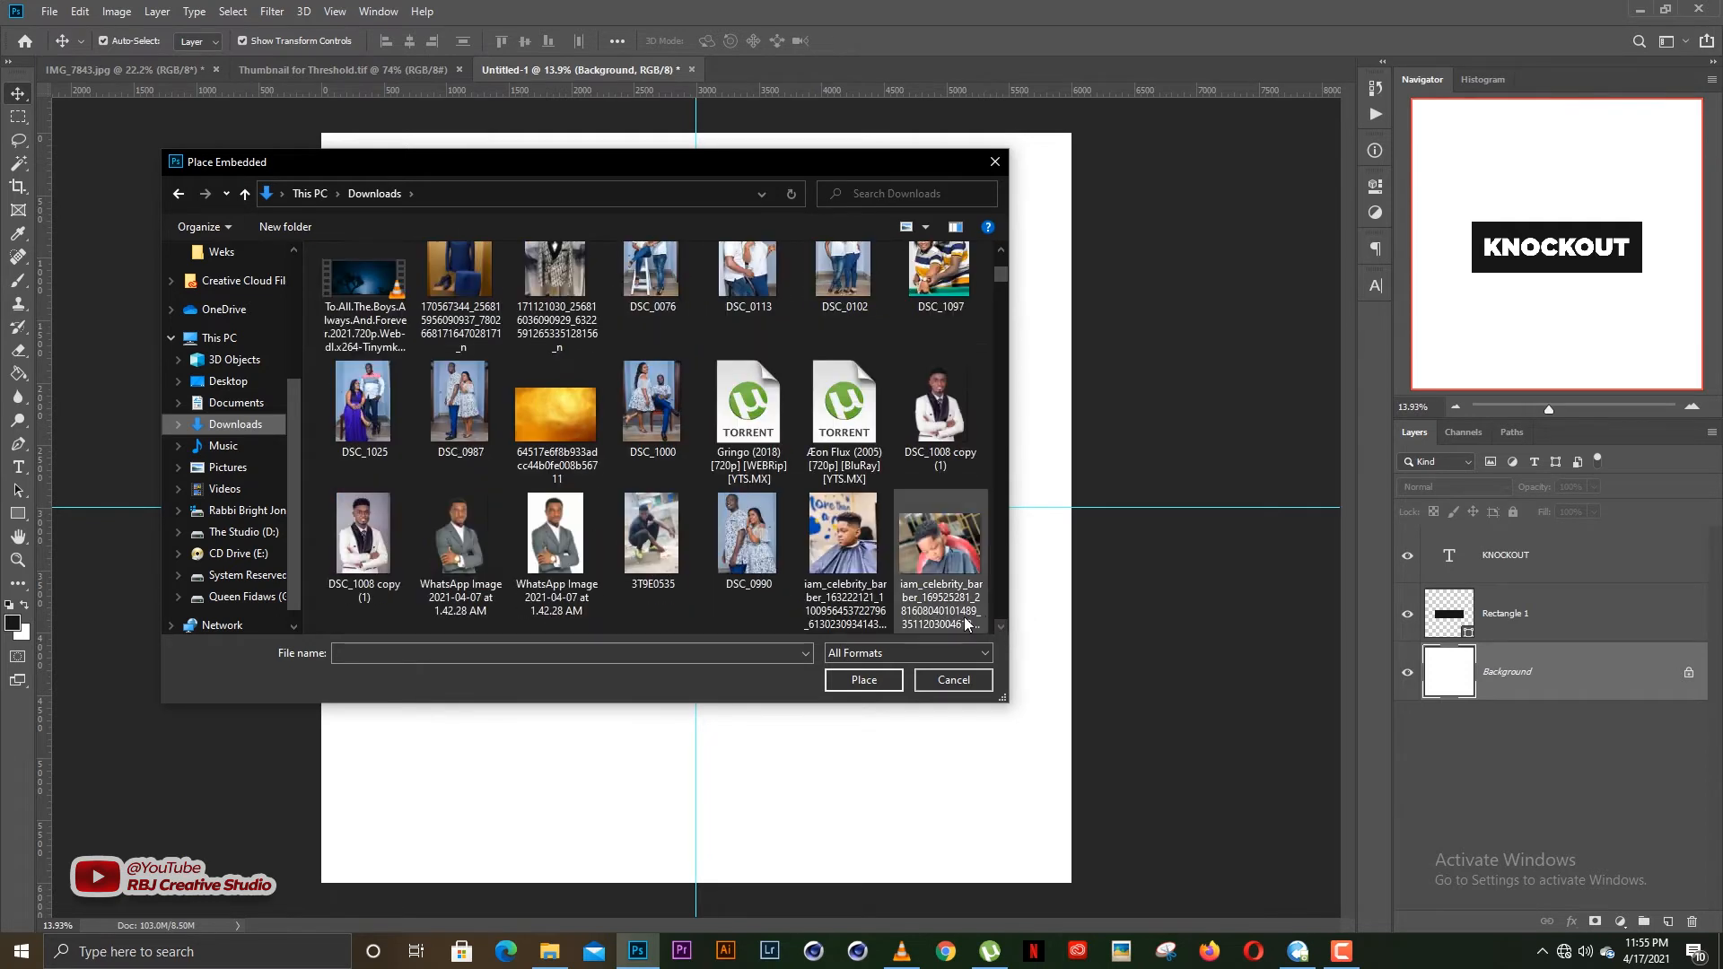
{"action": "scroll", "coordinate": [1005, 635], "scroll_direction": "down", "scroll_amount": 2}
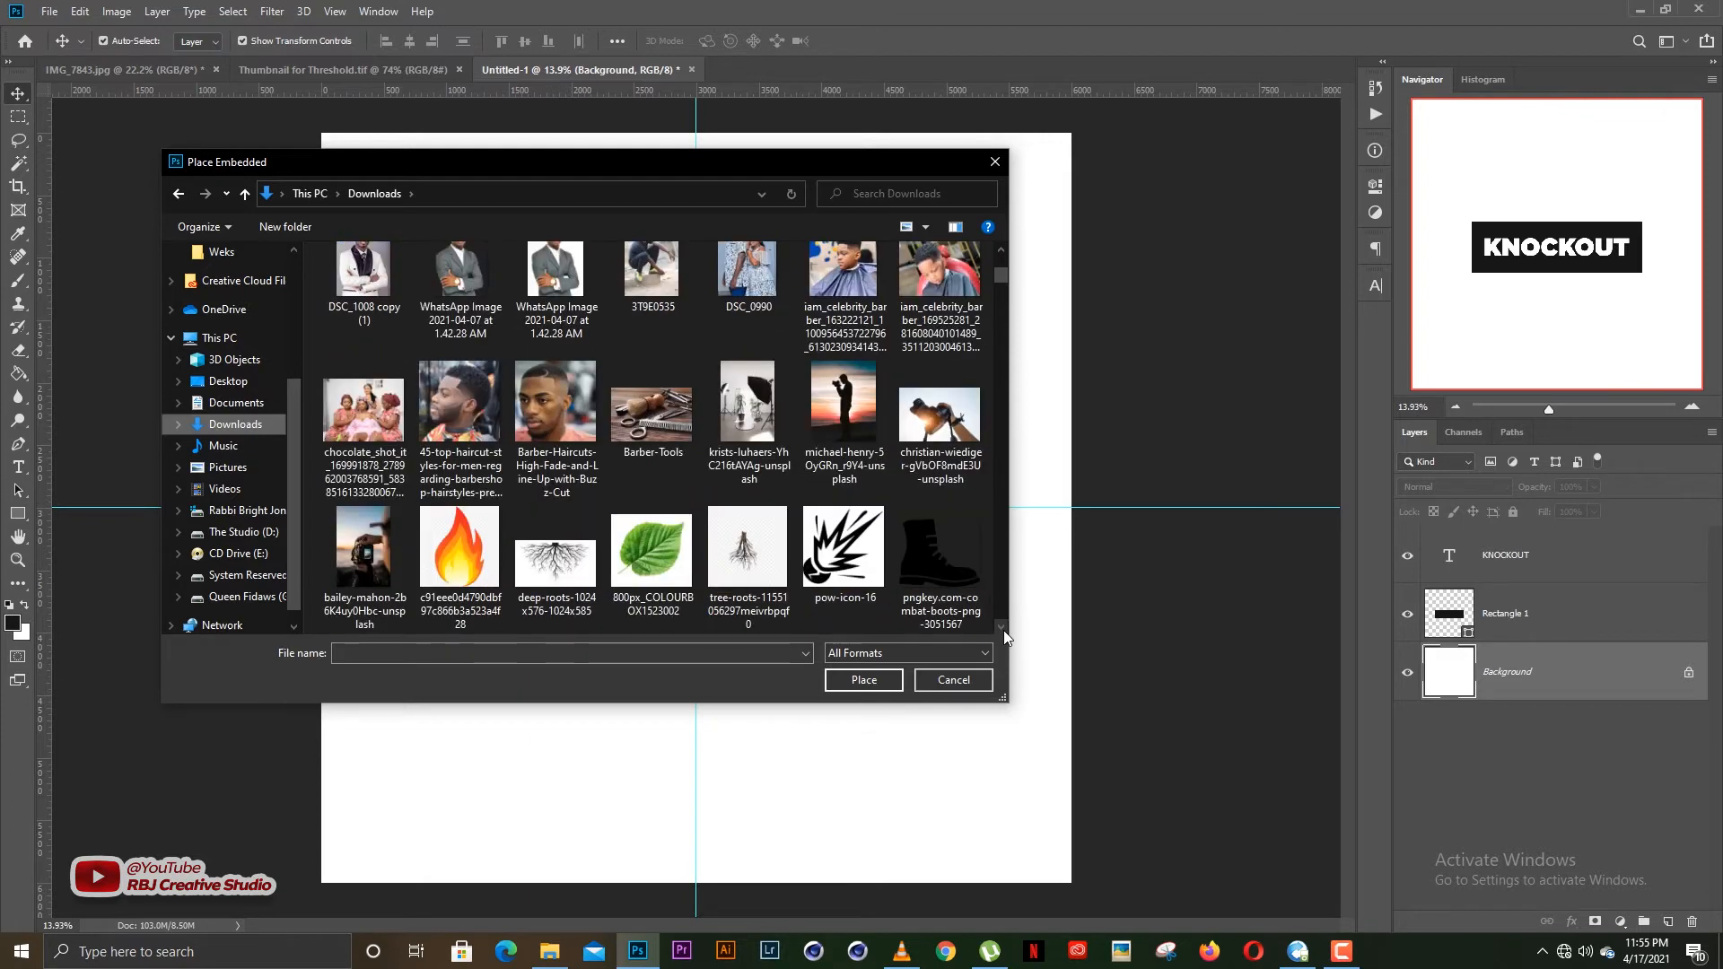
{"action": "scroll", "coordinate": [1005, 637], "scroll_direction": "down", "scroll_amount": 1}
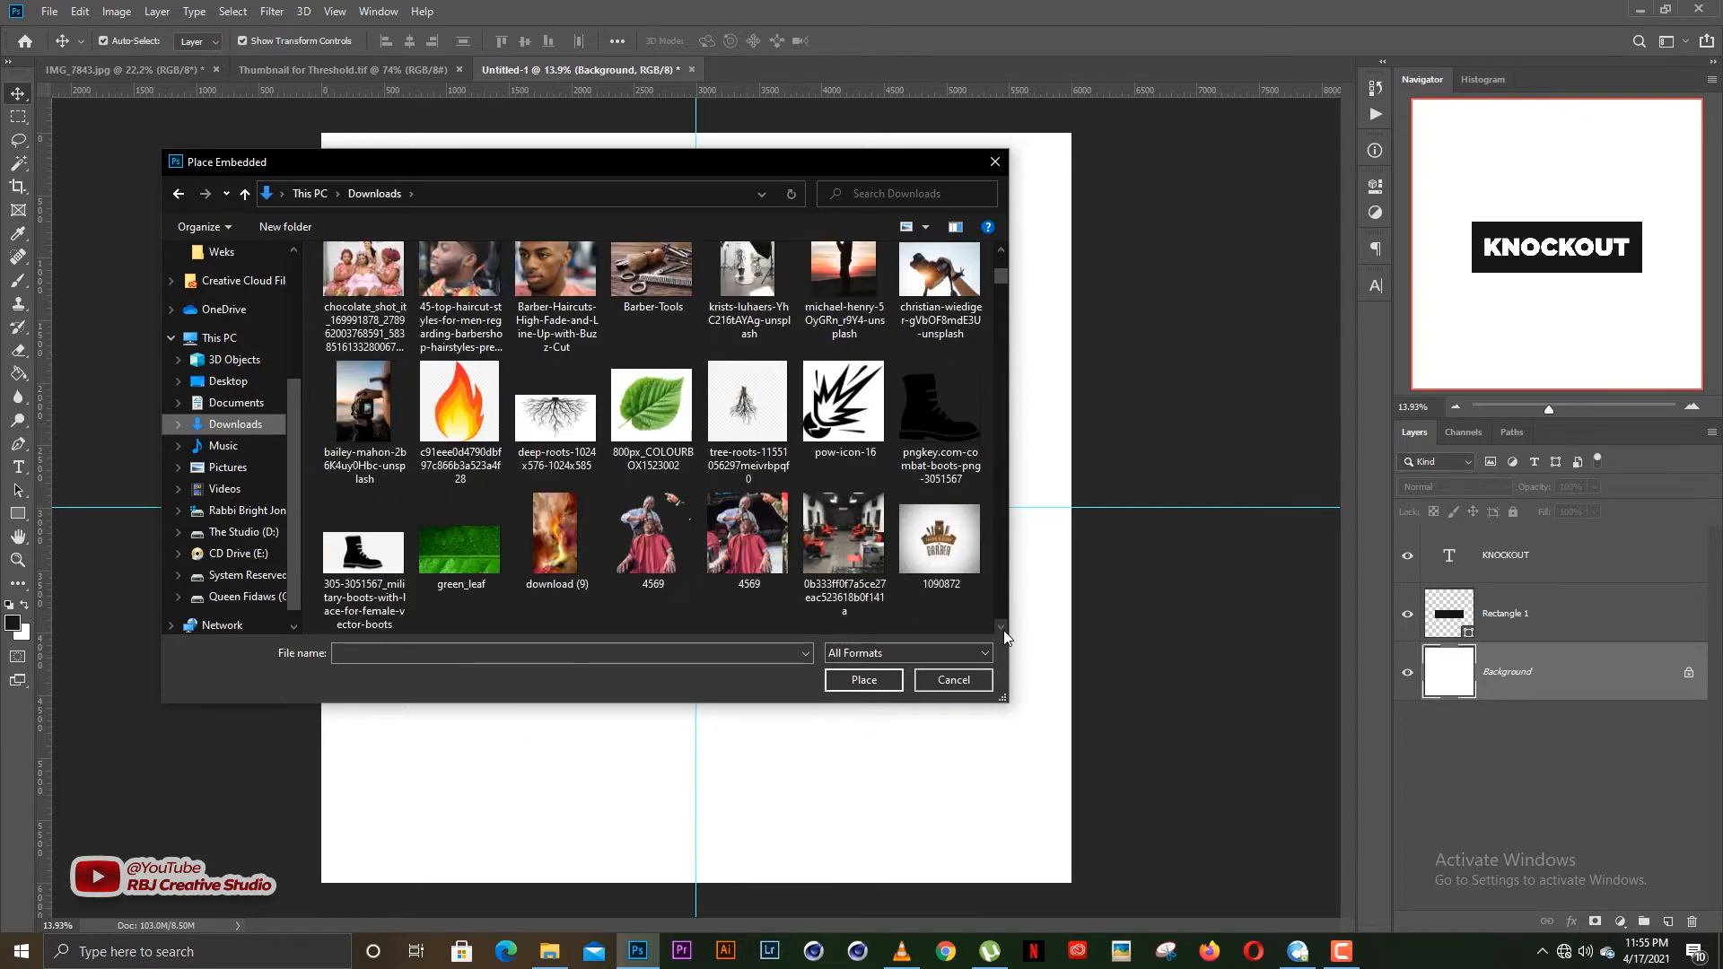
{"action": "double_click", "coordinate": [460, 549]}
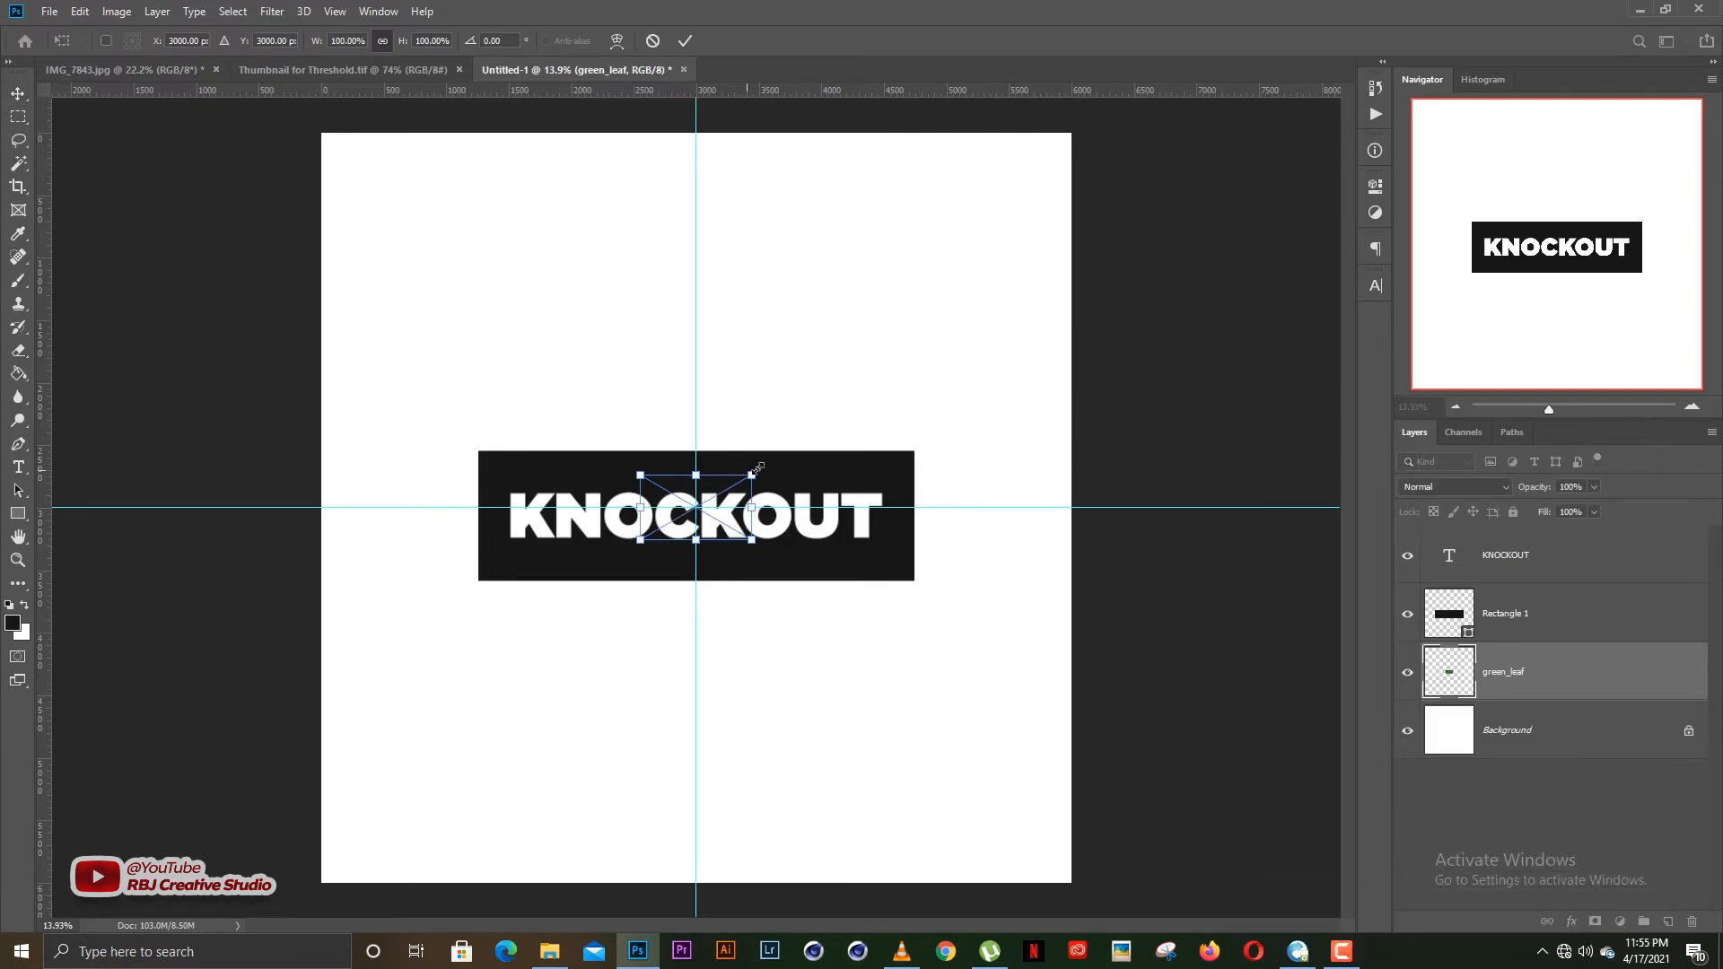
Enlarge the green_leaf image proportionally about its centre until it extends past both canvas sides, and lock its layer
{"action": "left_click_drag", "start_coordinate": [752, 475], "coordinate": [1199, 200]}
{"action": "key", "text": "Return"}
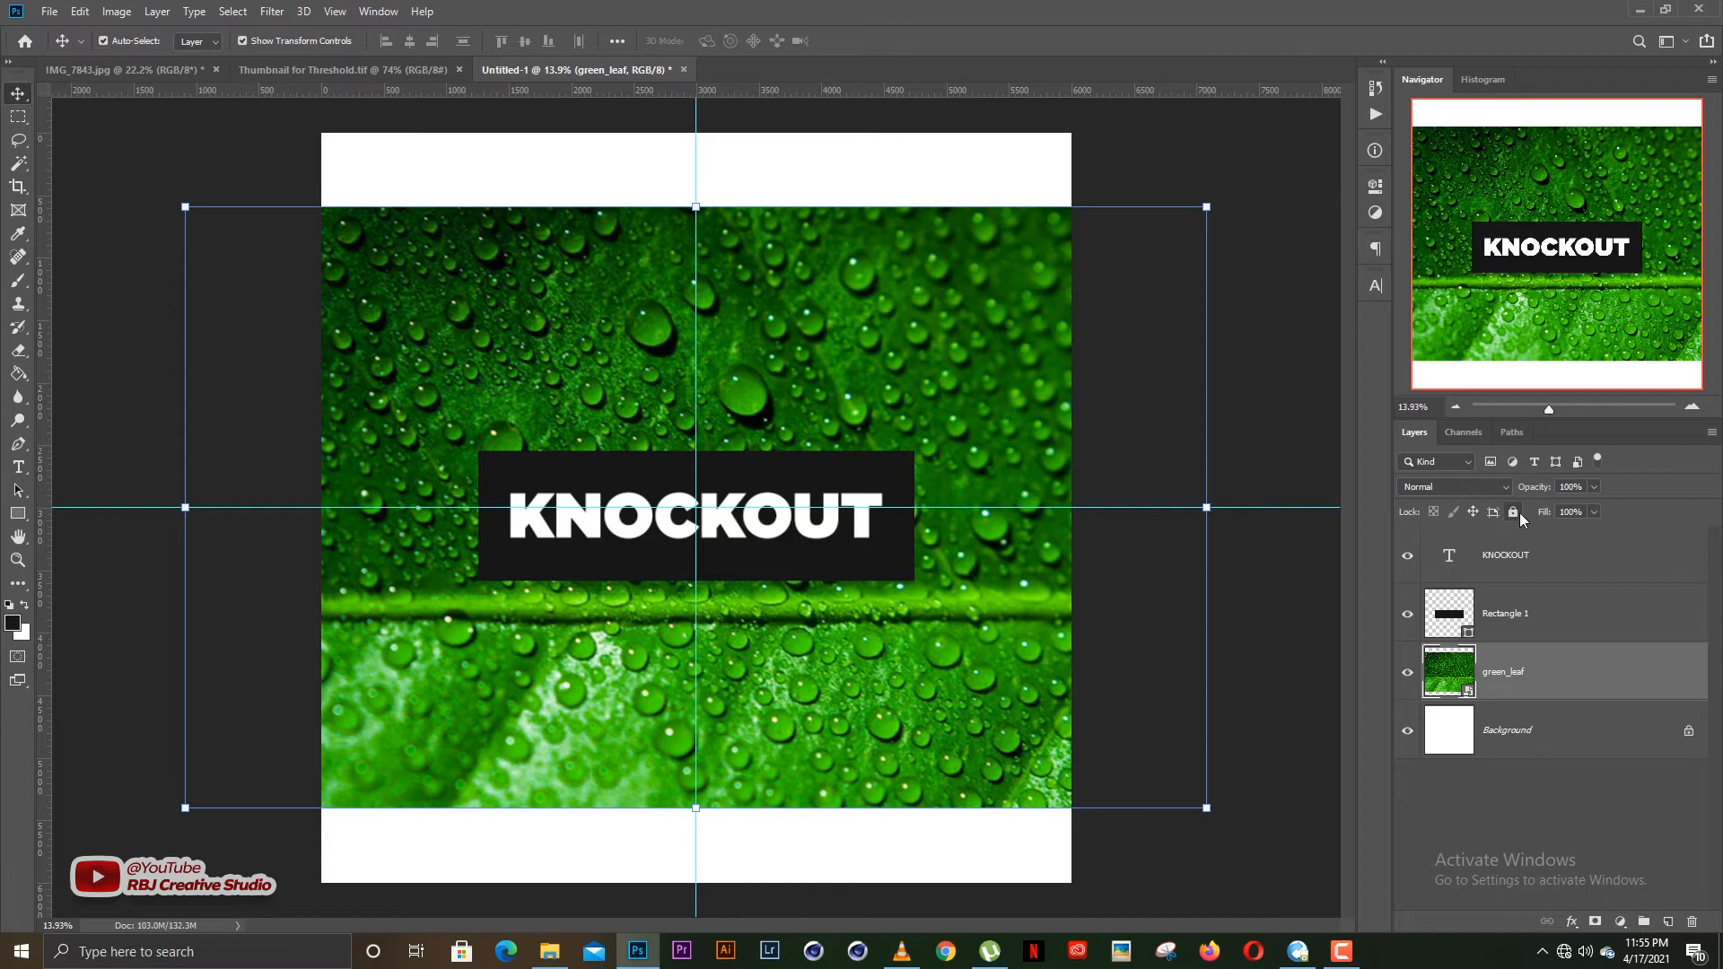
{"action": "left_click", "coordinate": [1514, 511]}
Select the black rectangle and rasterize its shape layer through the Eraser tool's rasterize request, returning to the Move tool
{"action": "scroll", "coordinate": [714, 511], "scroll_direction": "up", "scroll_amount": 3}
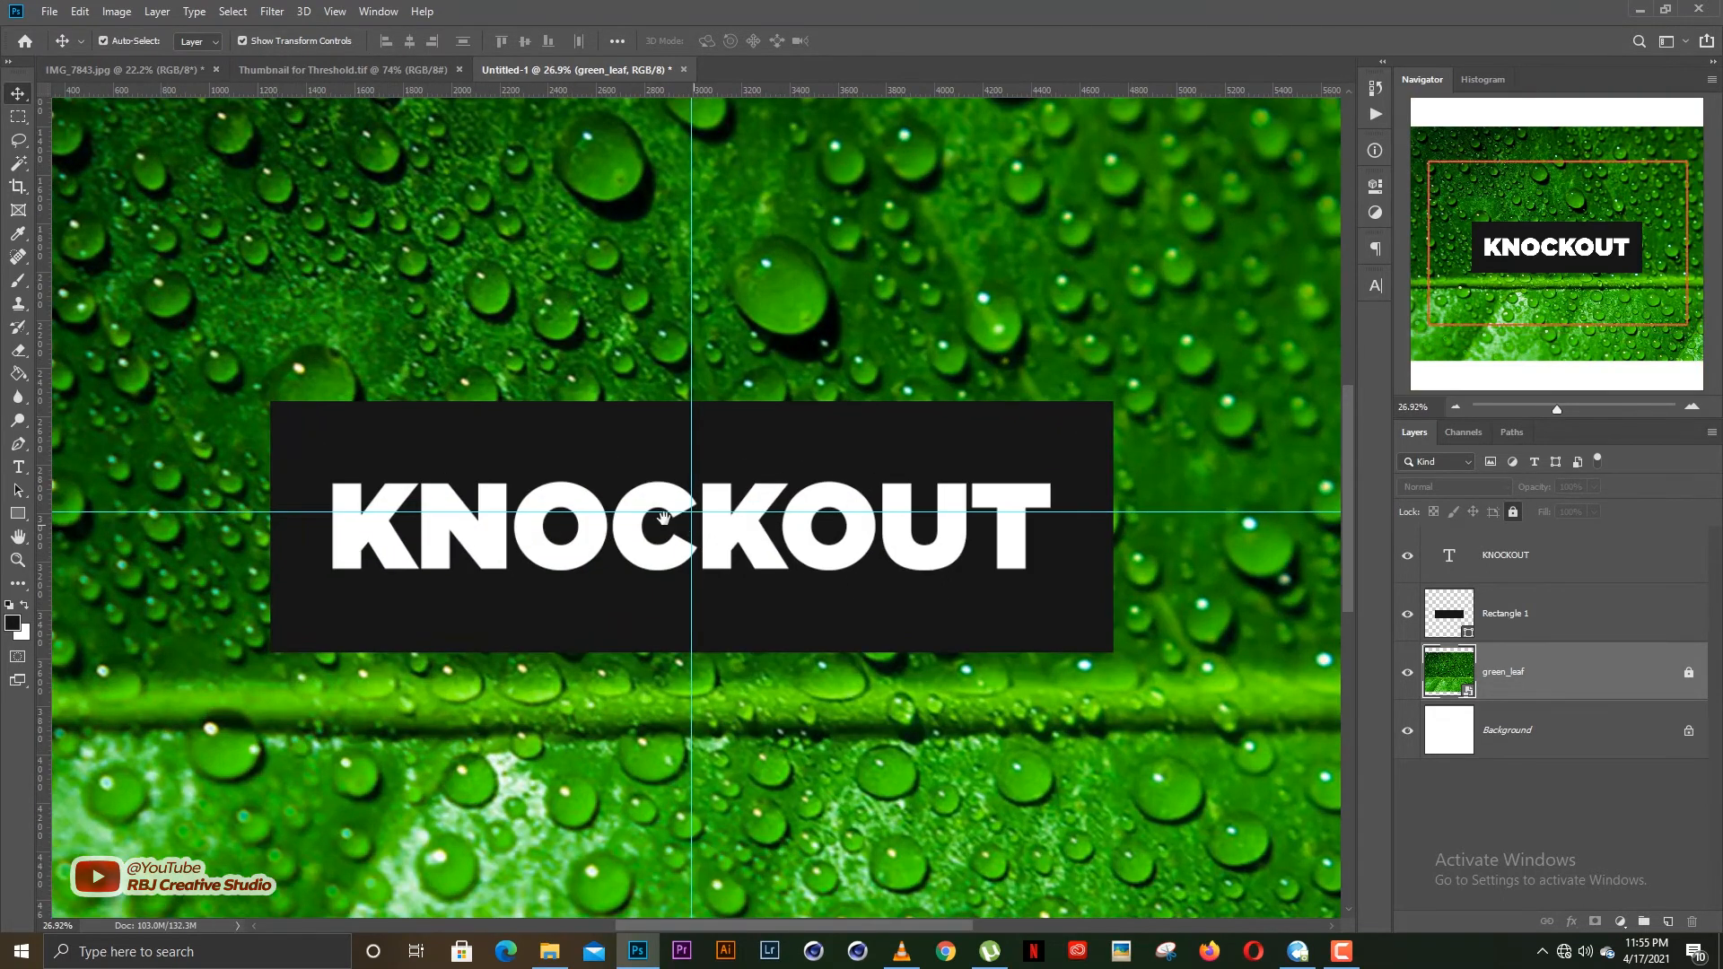
{"action": "left_click_drag", "start_coordinate": [663, 518], "coordinate": [683, 549]}
{"action": "left_click", "coordinate": [876, 471]}
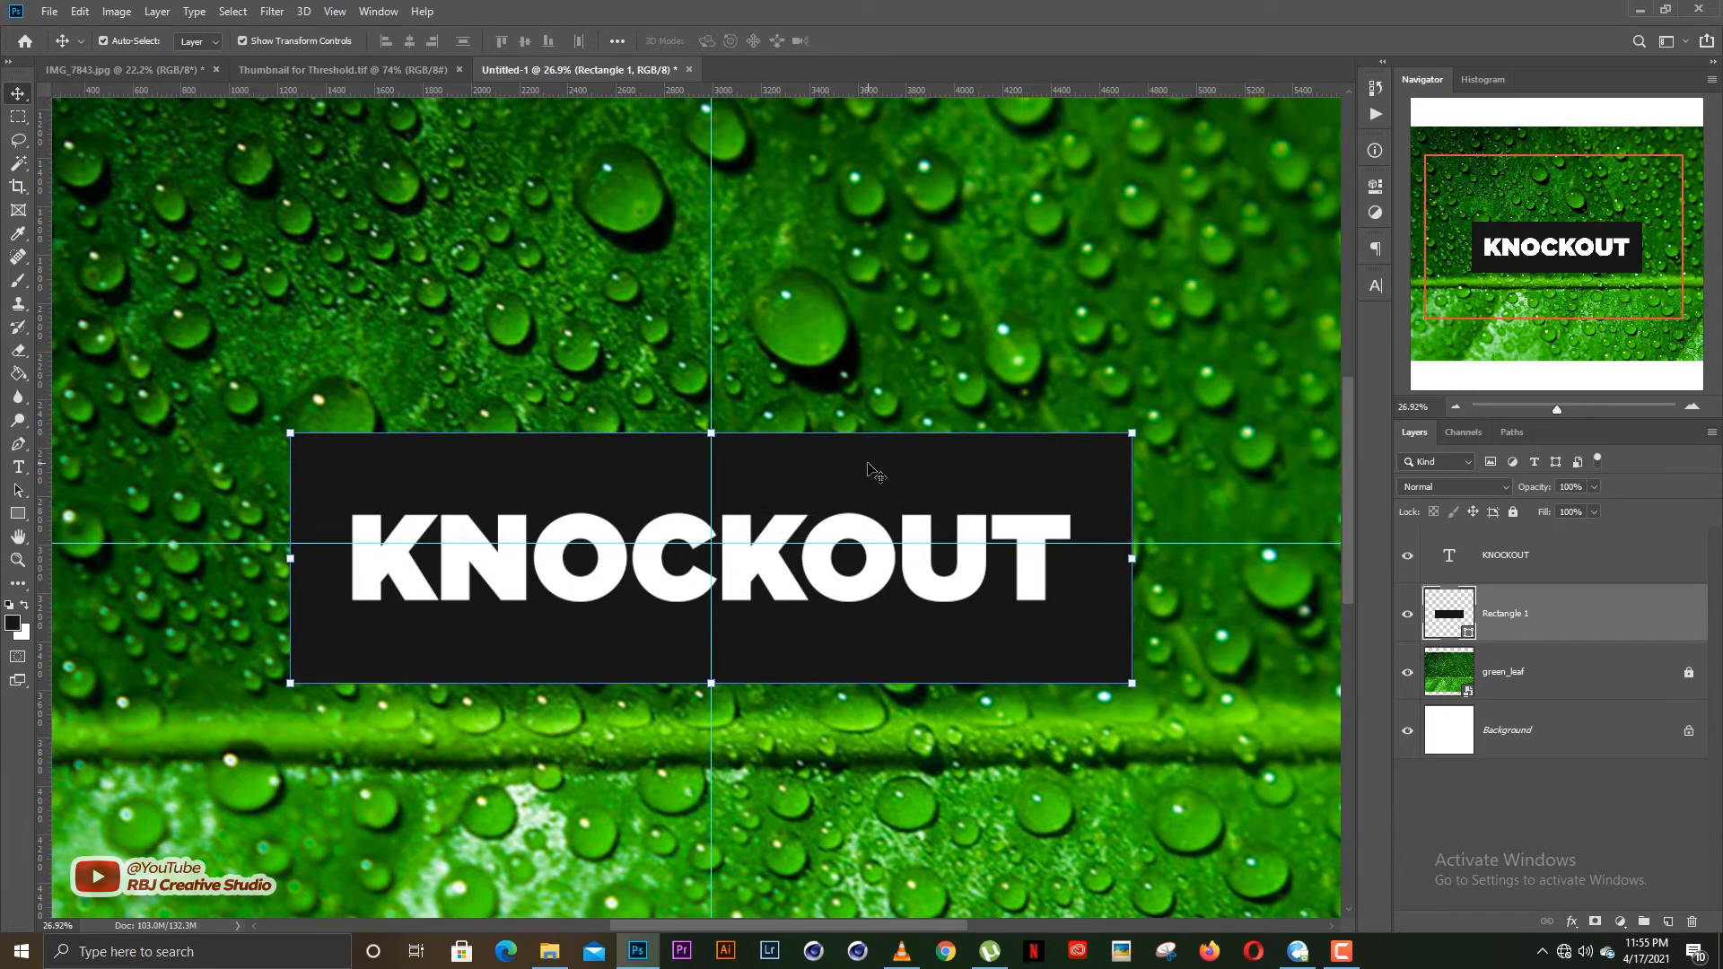
{"action": "key", "text": "e"}
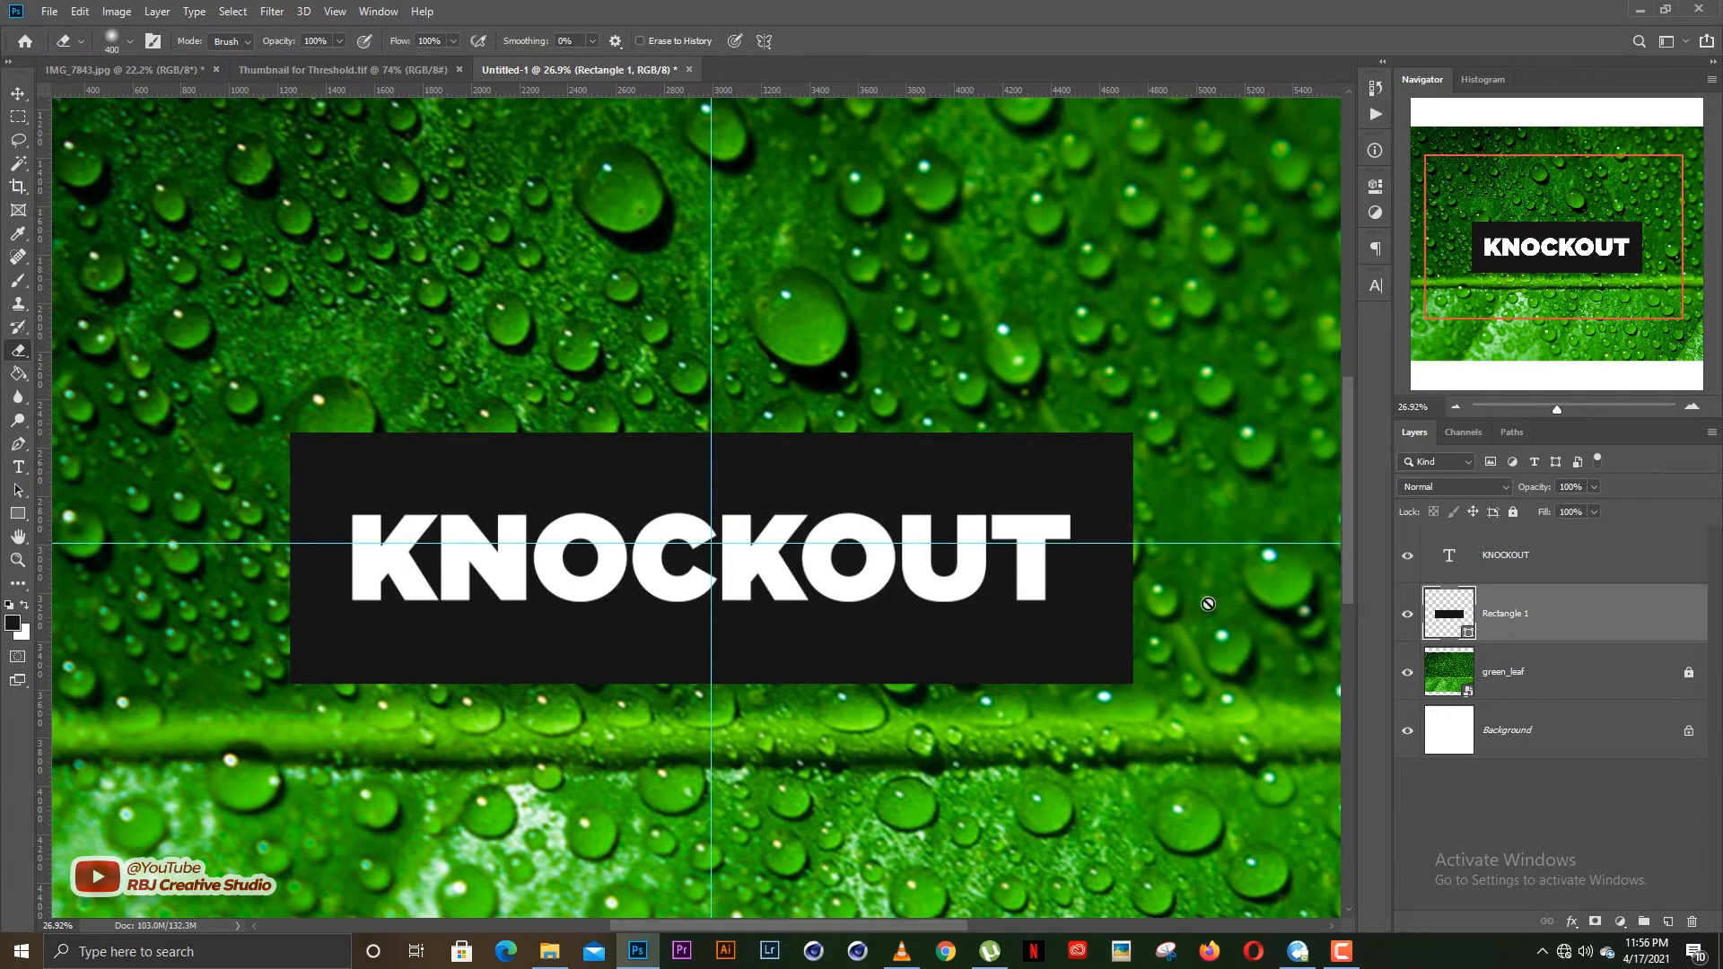
{"action": "left_click", "coordinate": [848, 477]}
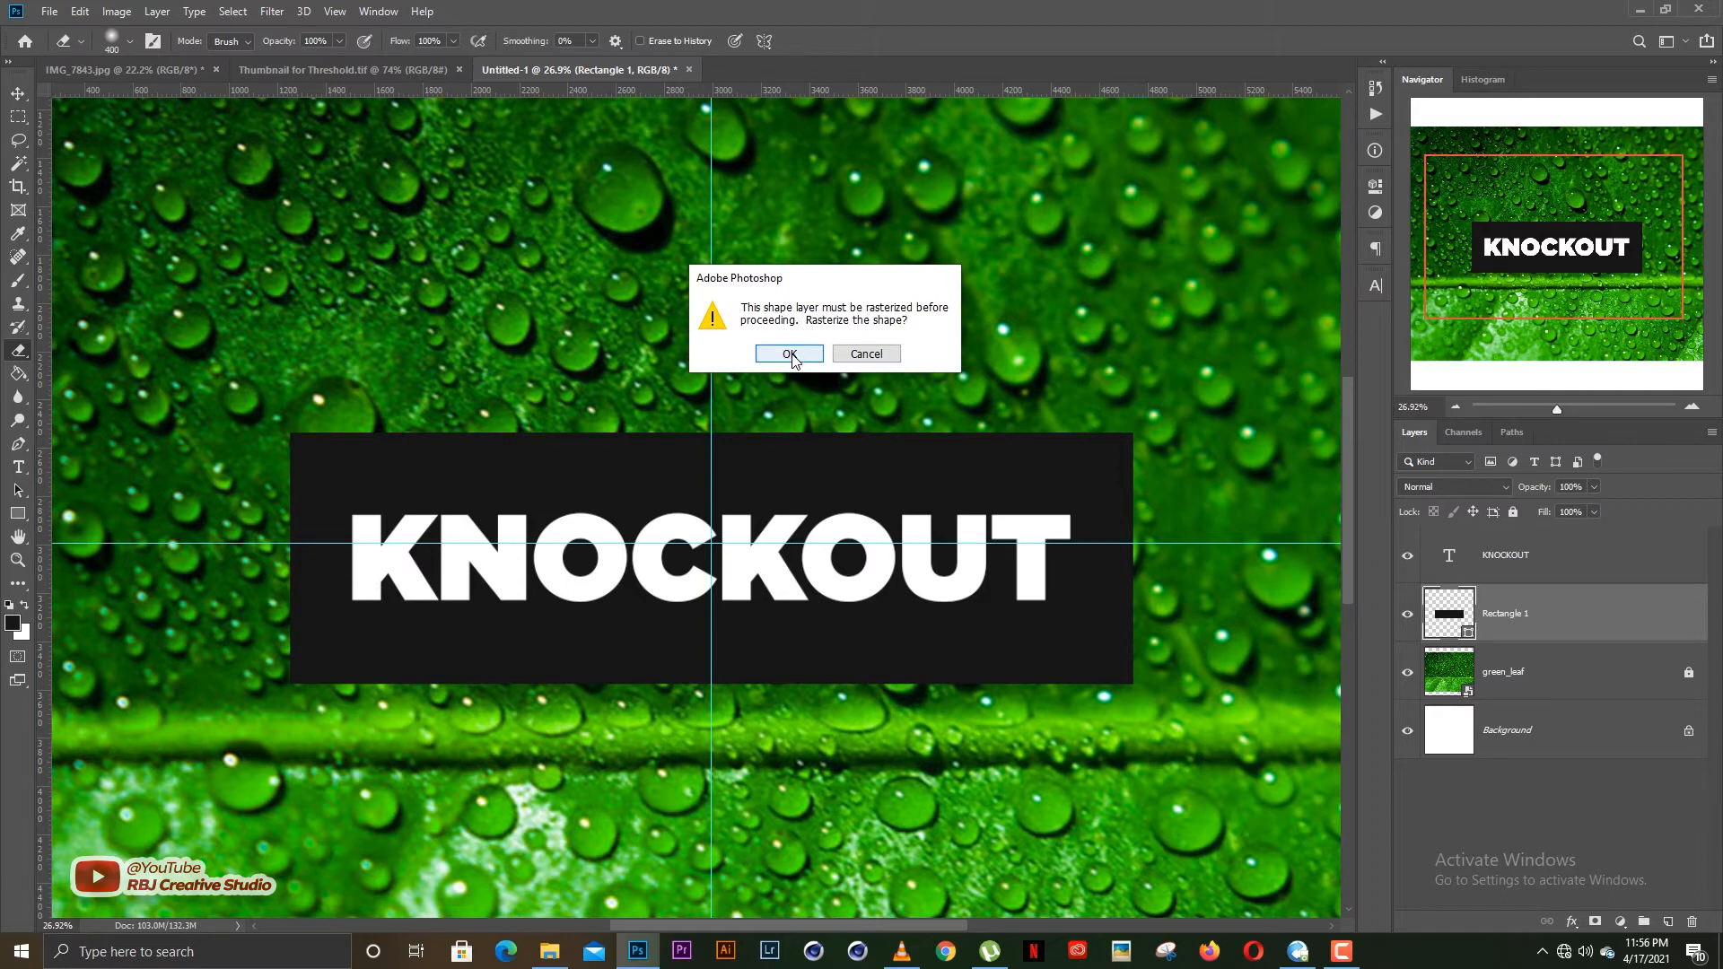
{"action": "left_click", "coordinate": [790, 354]}
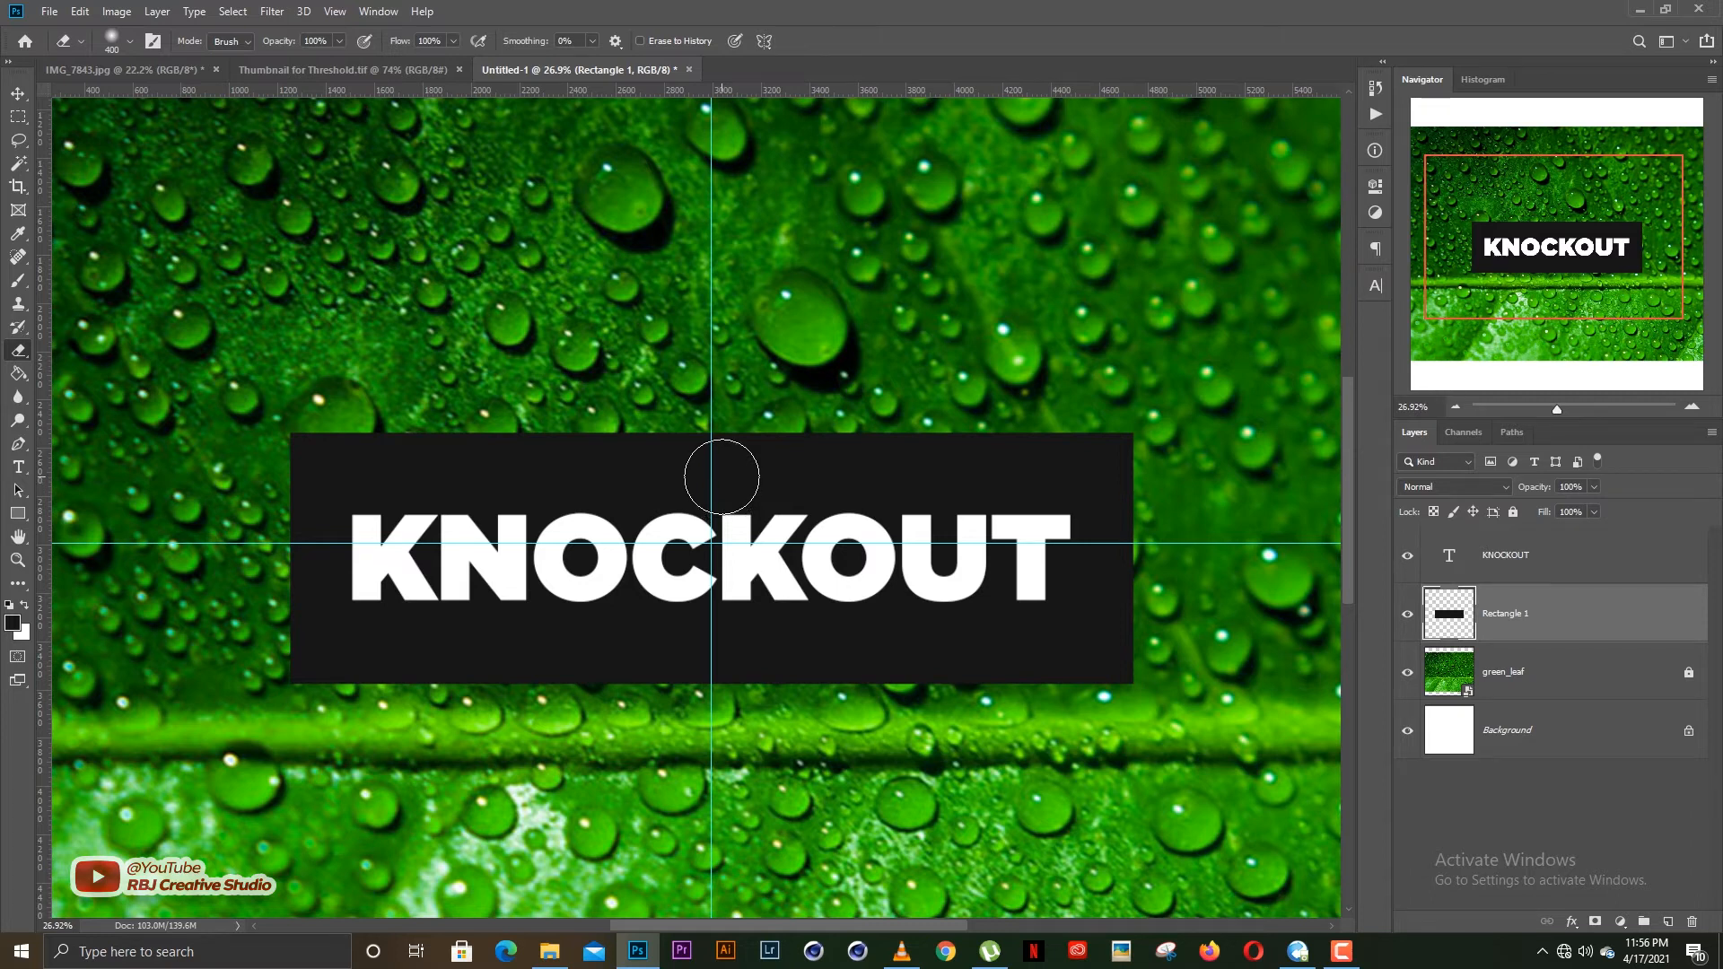
{"action": "key", "text": "v"}
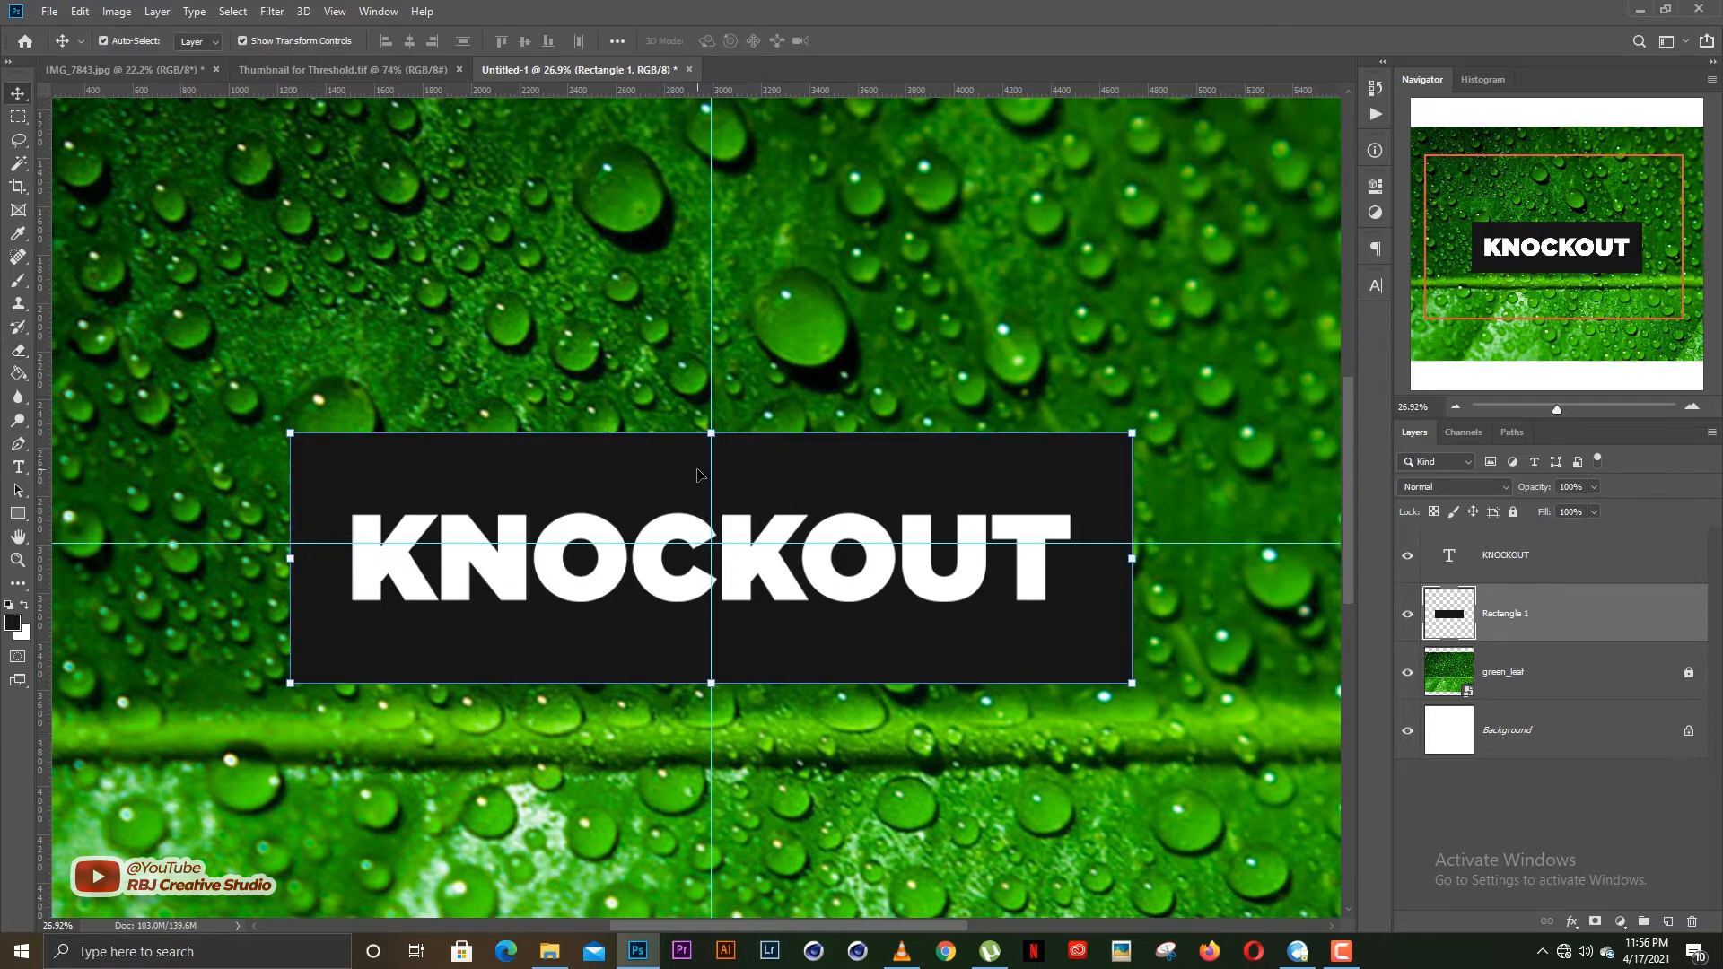
Load the KNOCKOUT text outline as a selection and delete that area from the Rectangle 1 layer
{"action": "left_click", "coordinate": [1447, 562]}
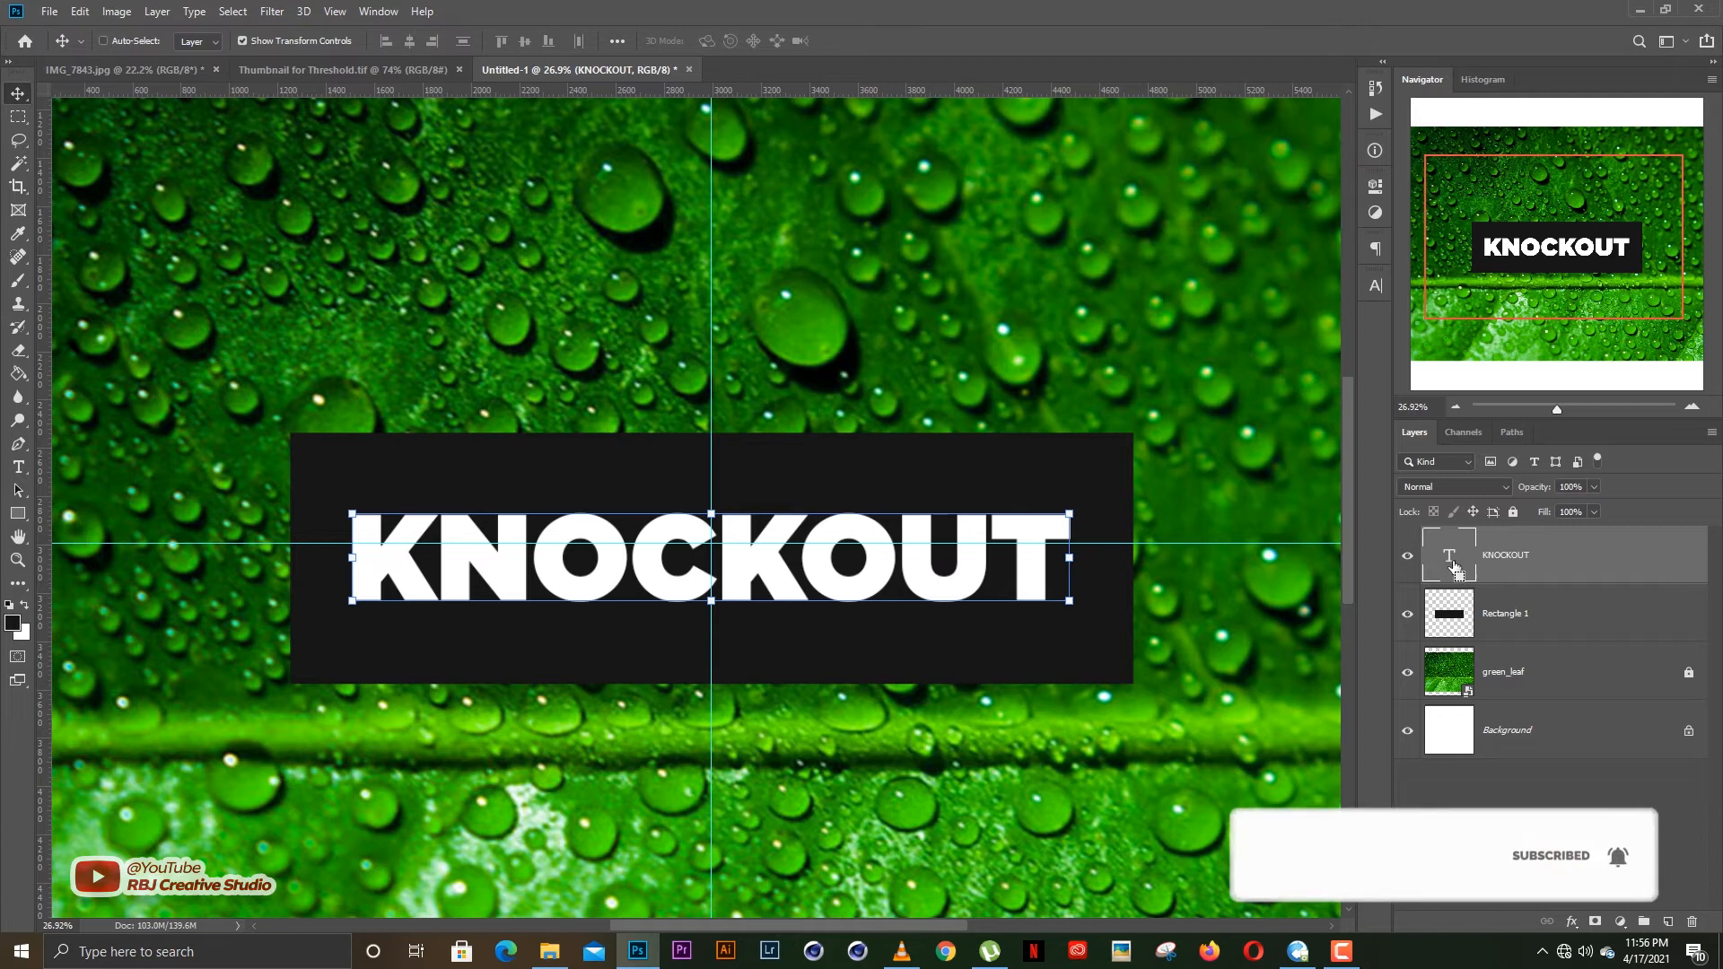
{"action": "left_click", "coordinate": [1449, 558], "text": "ctrl"}
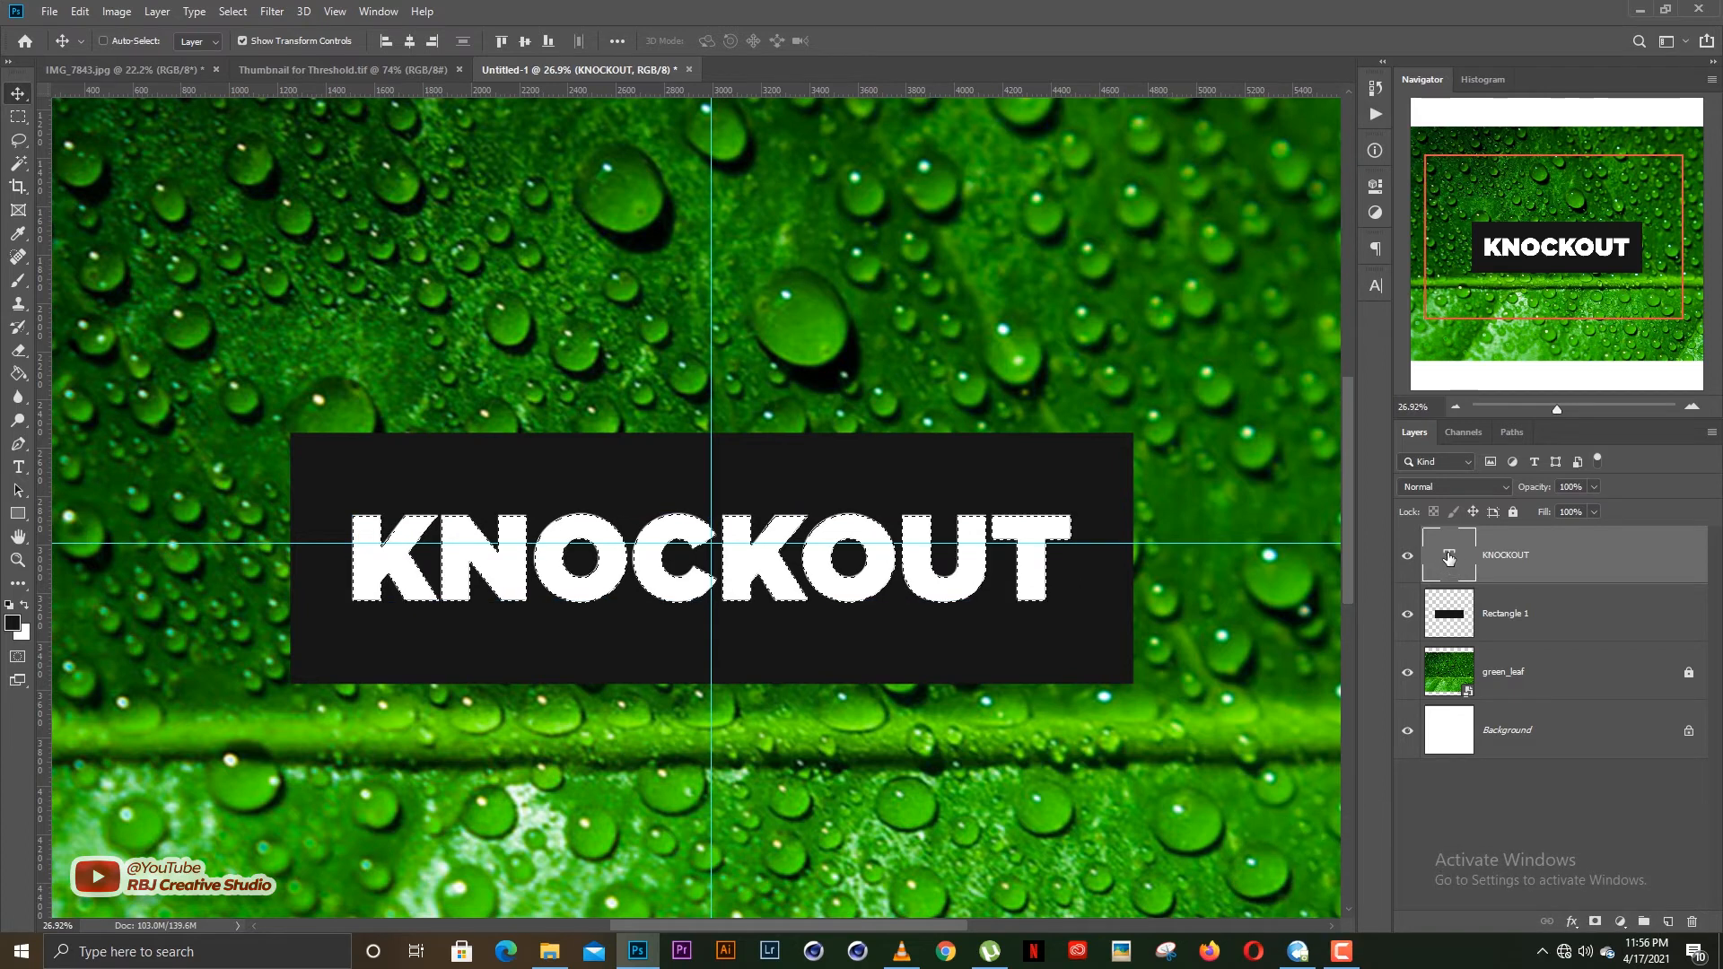
{"action": "scroll", "coordinate": [794, 575], "scroll_direction": "up", "scroll_amount": 4}
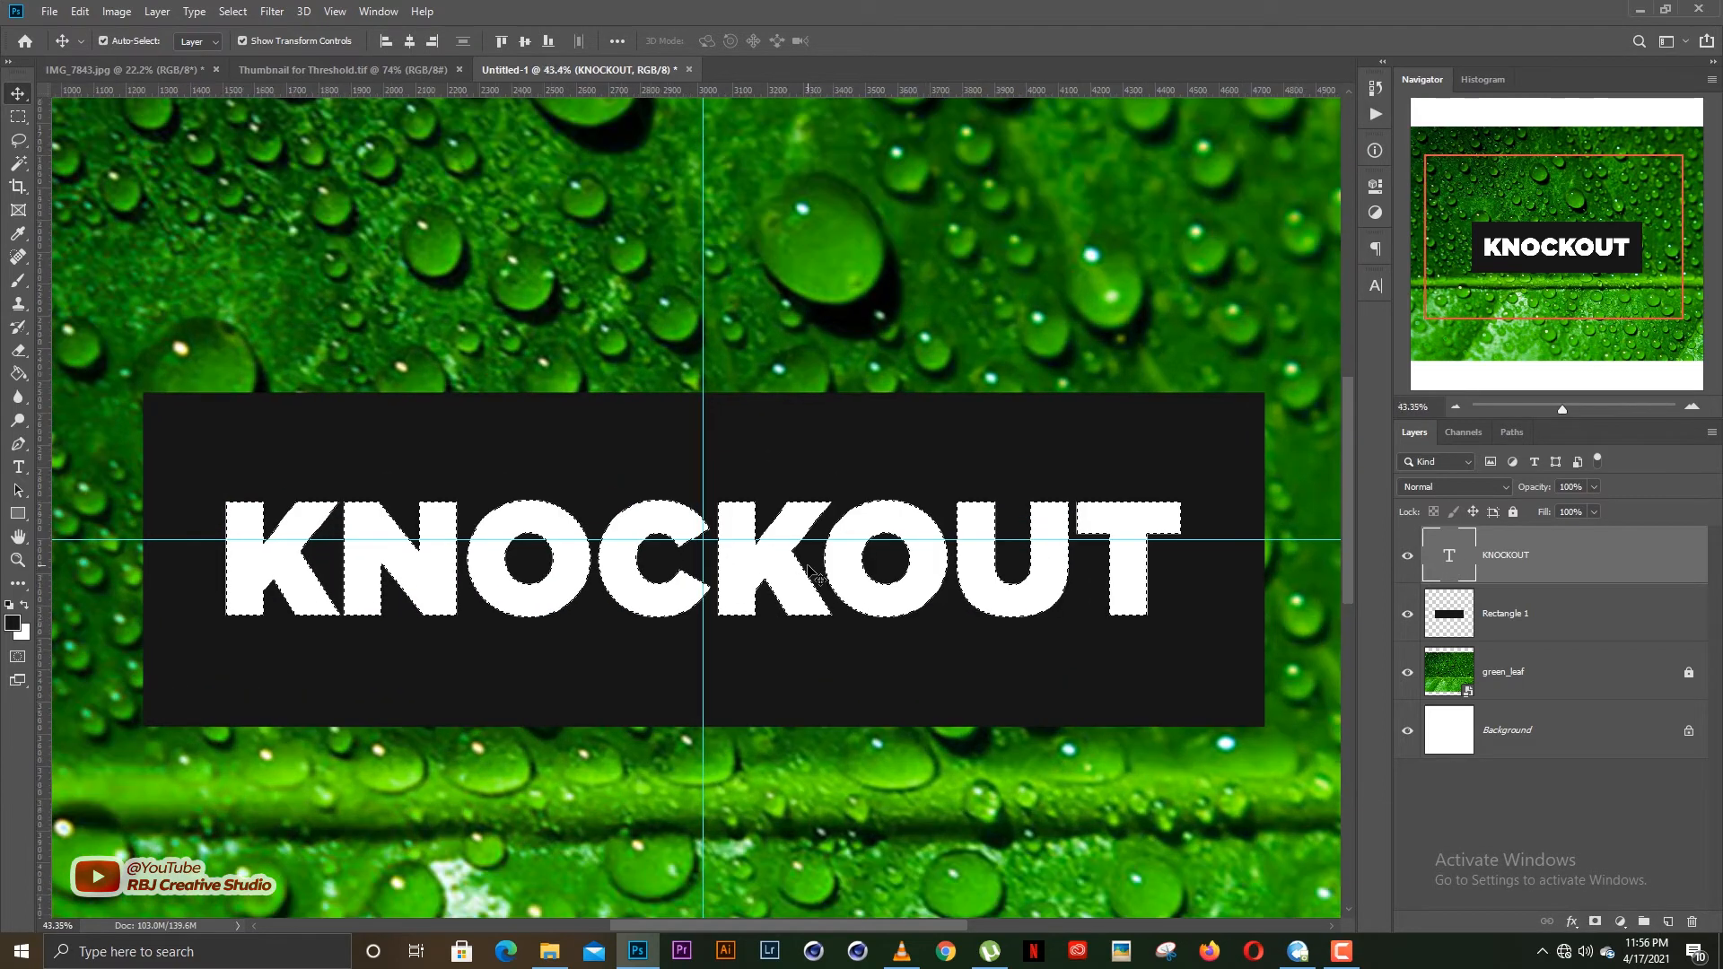
{"action": "scroll", "coordinate": [854, 597], "scroll_direction": "down", "scroll_amount": 1}
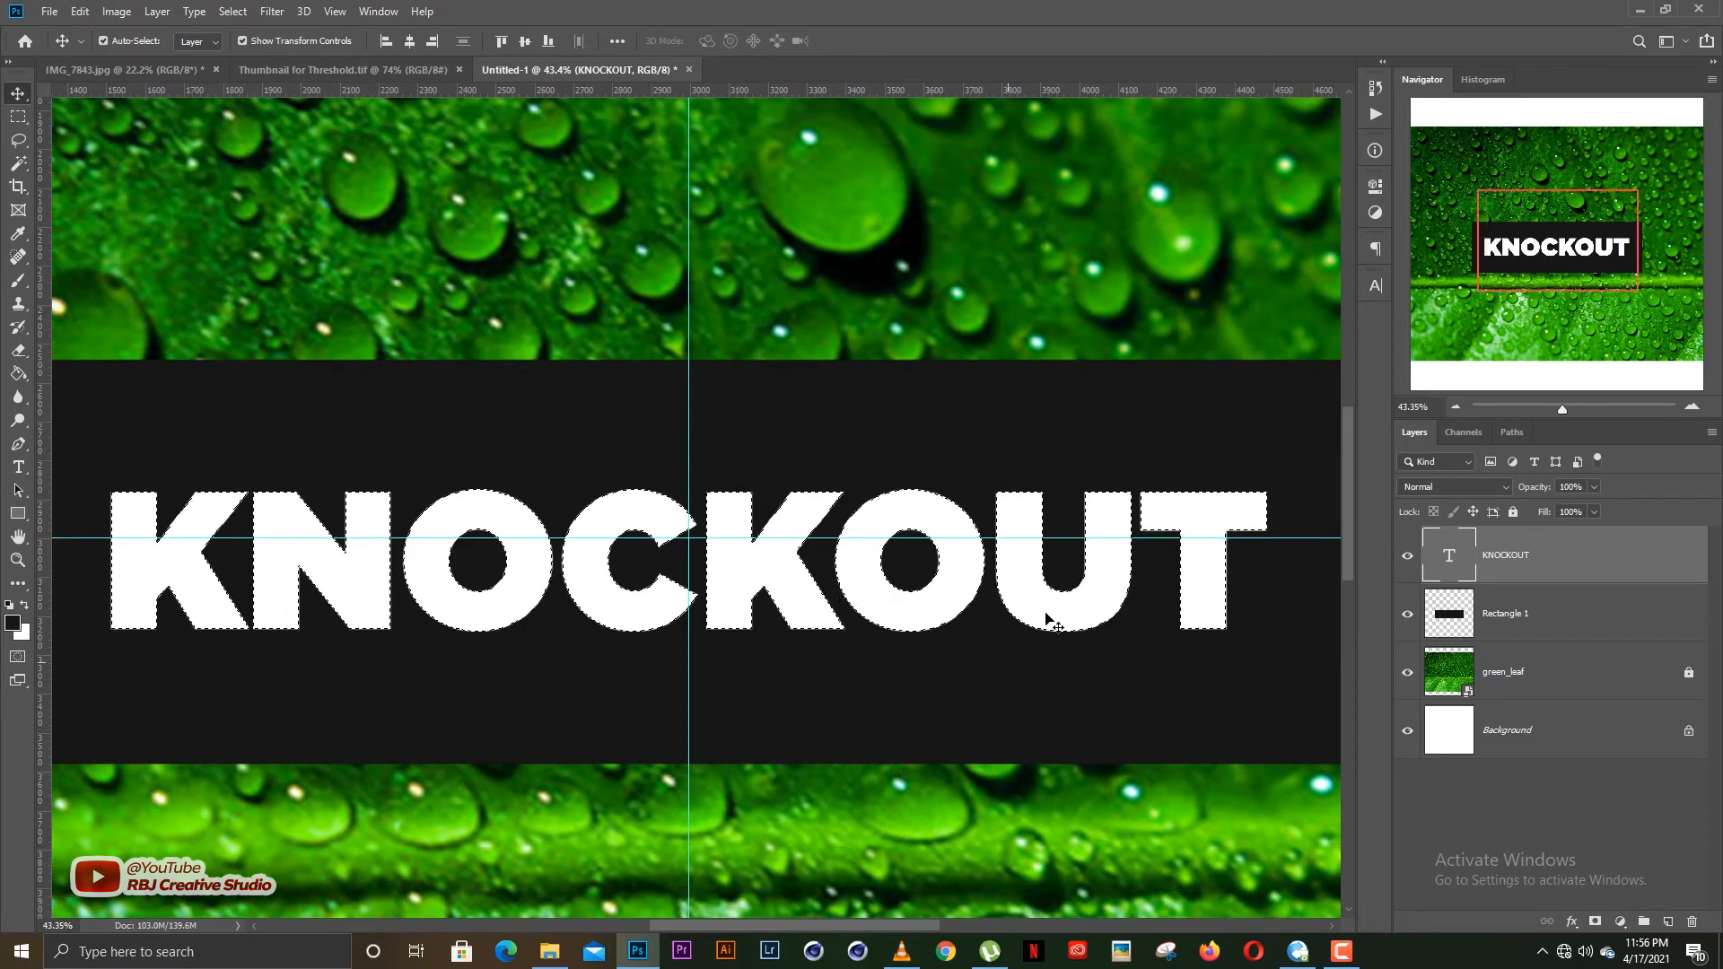
{"action": "scroll", "coordinate": [939, 569], "scroll_direction": "down", "scroll_amount": 1}
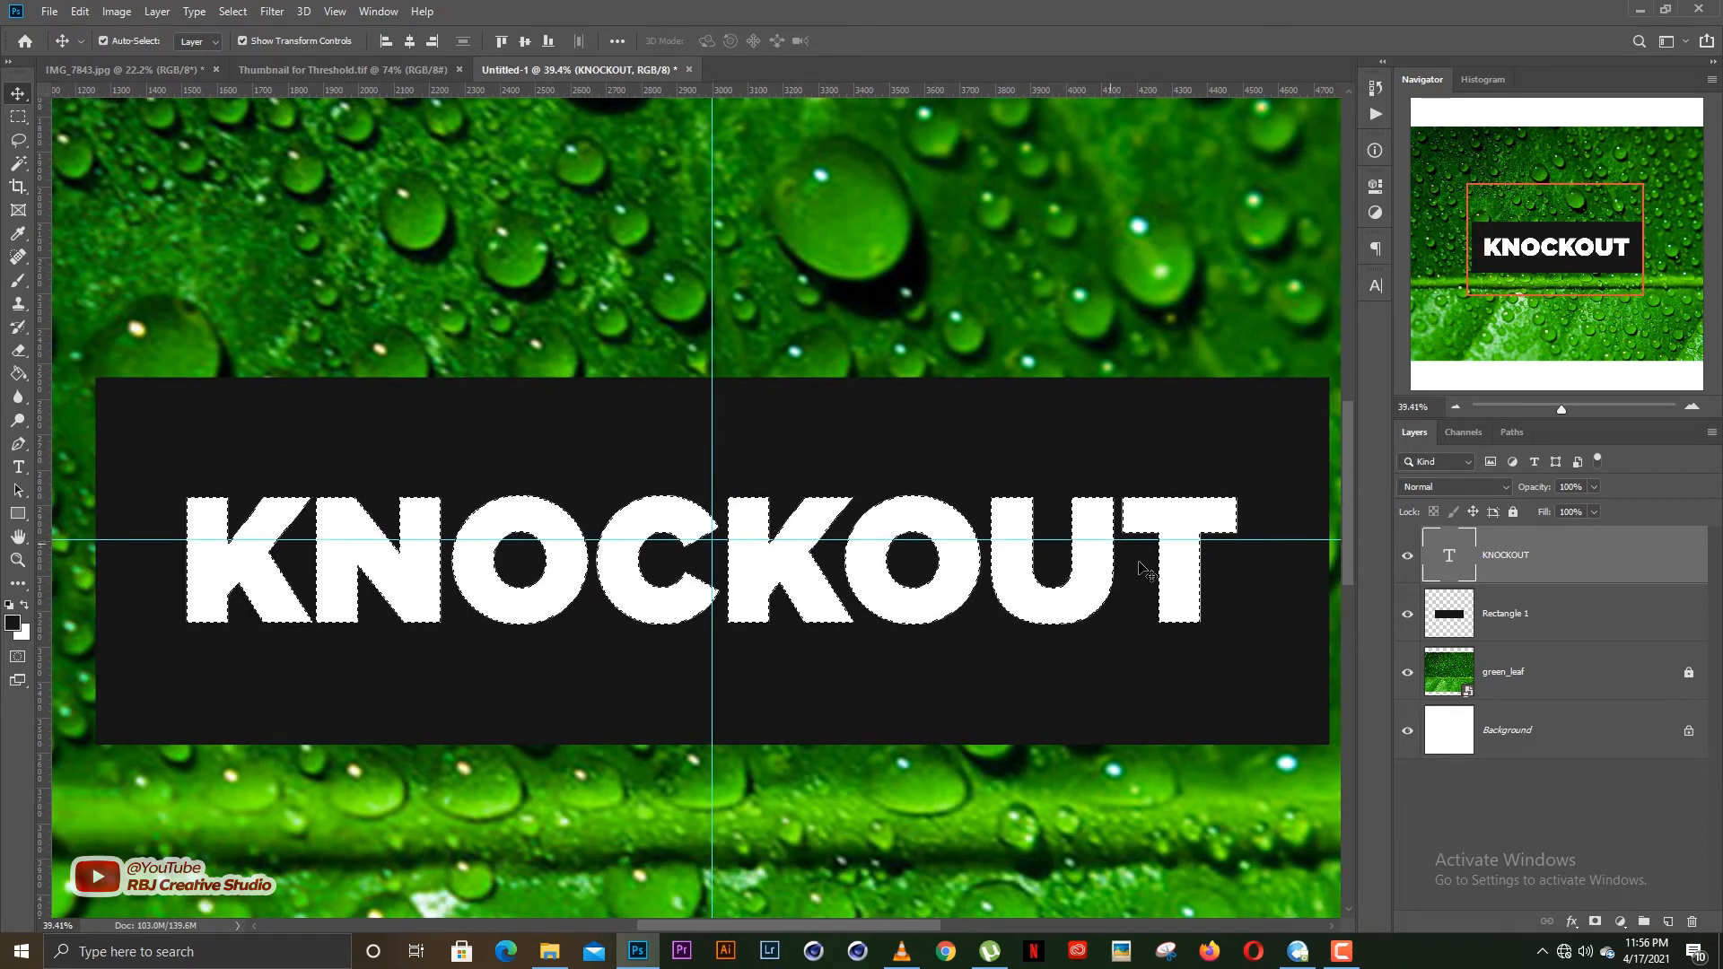
{"action": "left_click", "coordinate": [1553, 621]}
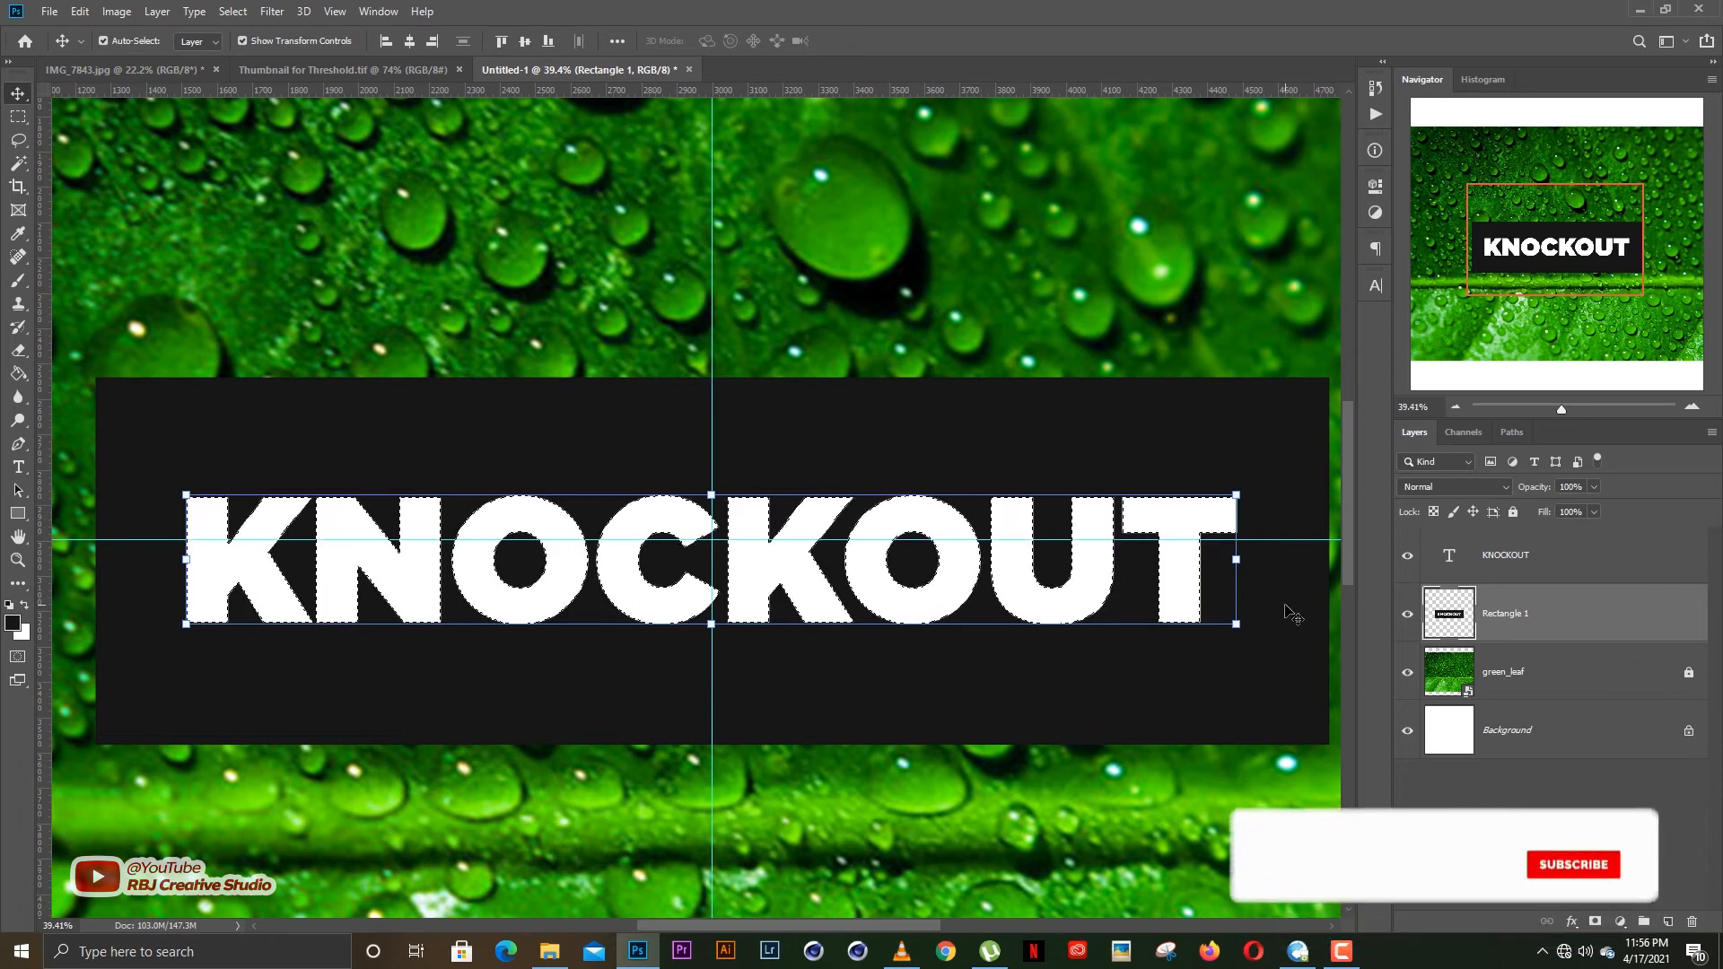
Clear the selection and hide the KNOCKOUT text layer
{"action": "key", "text": "ctrl+d"}
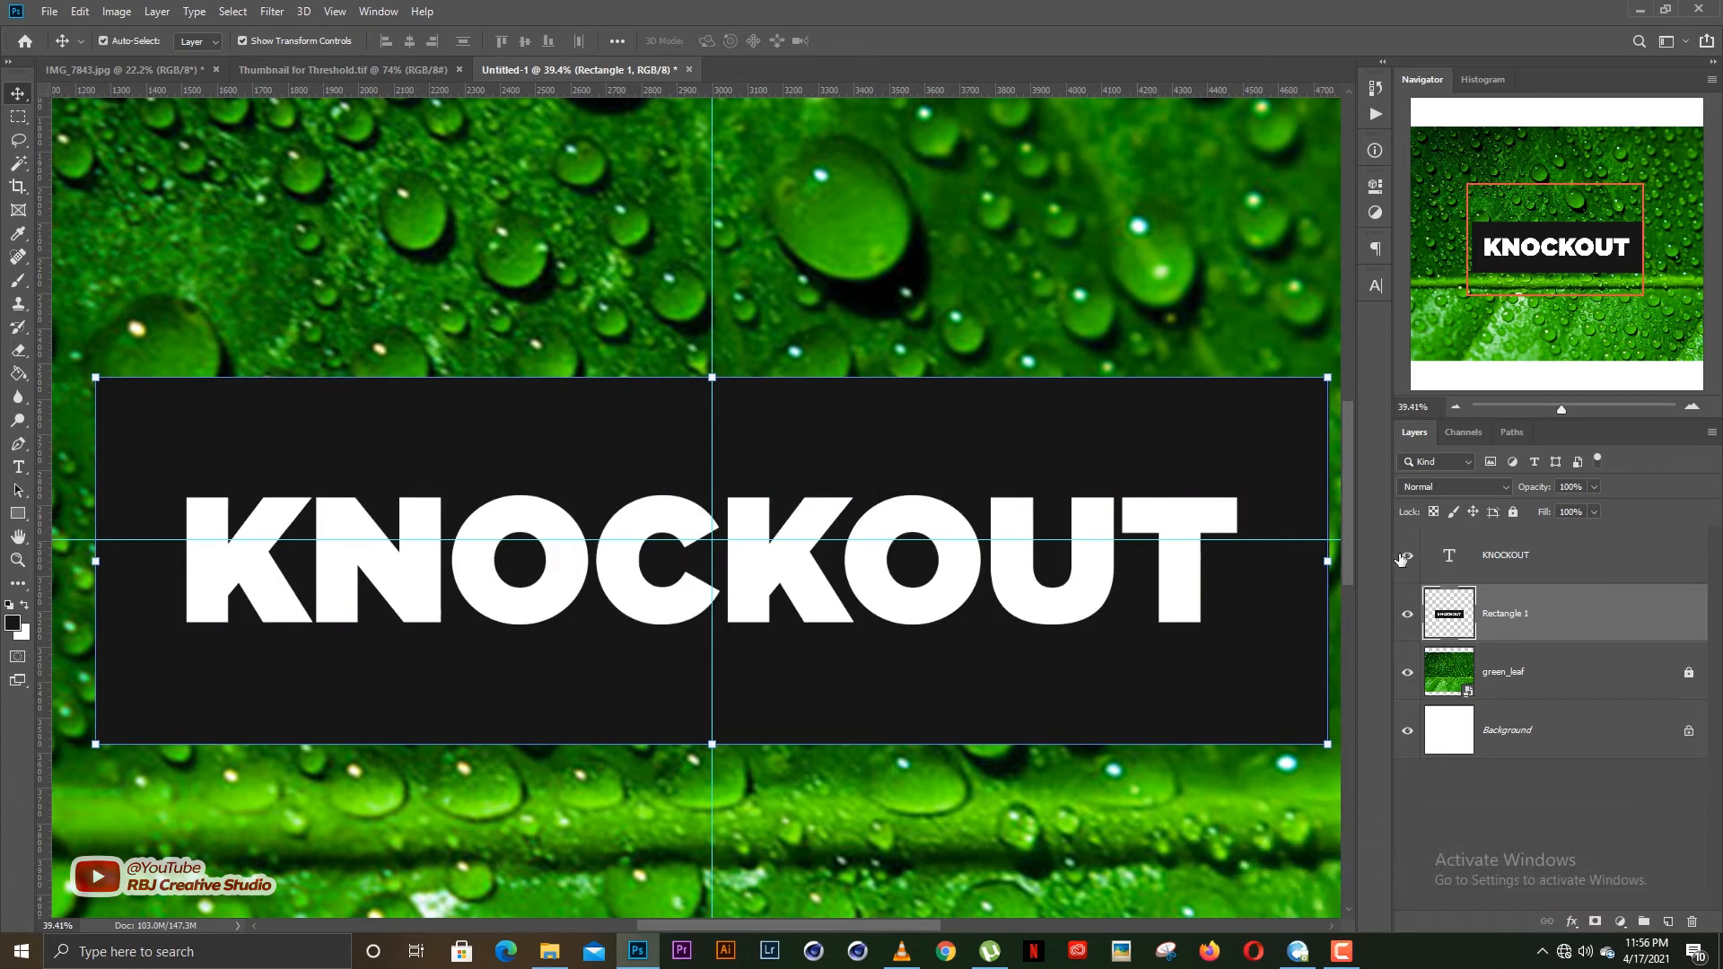
{"action": "left_click", "coordinate": [1406, 557]}
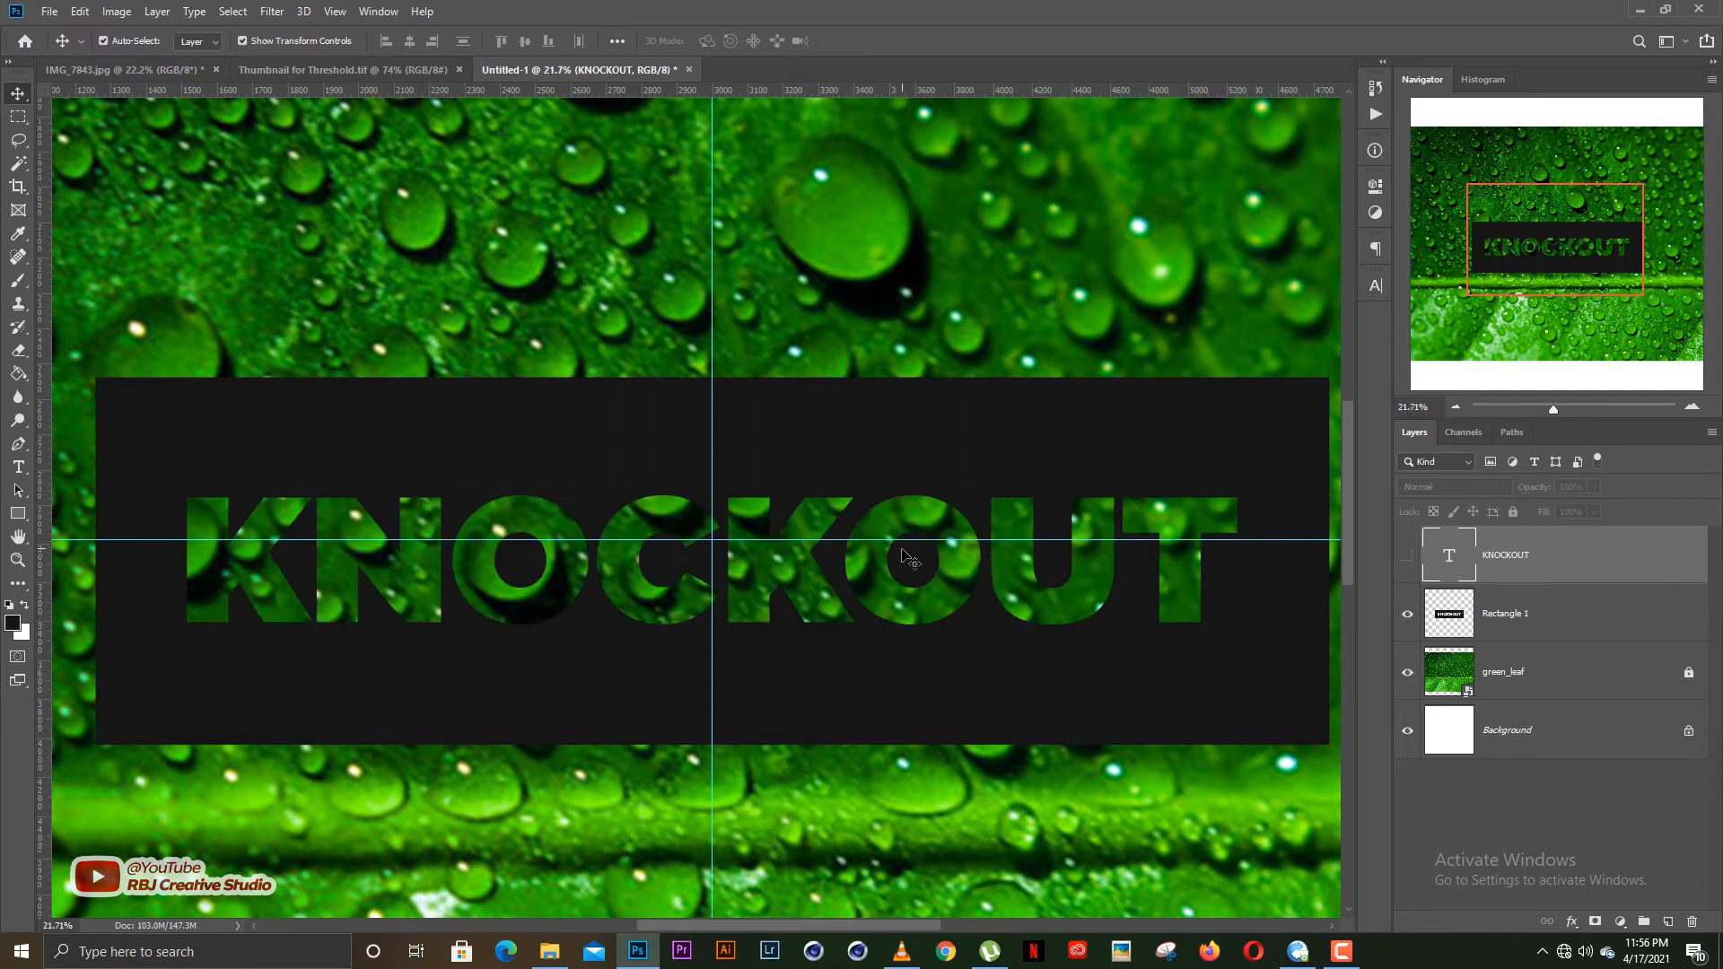
{"action": "scroll", "coordinate": [910, 557], "scroll_direction": "down", "scroll_amount": 3}
Apply a white Color Overlay layer style to the cut-out rectangle, with Normal blend mode and 100% opacity
{"action": "left_click", "coordinate": [1059, 492]}
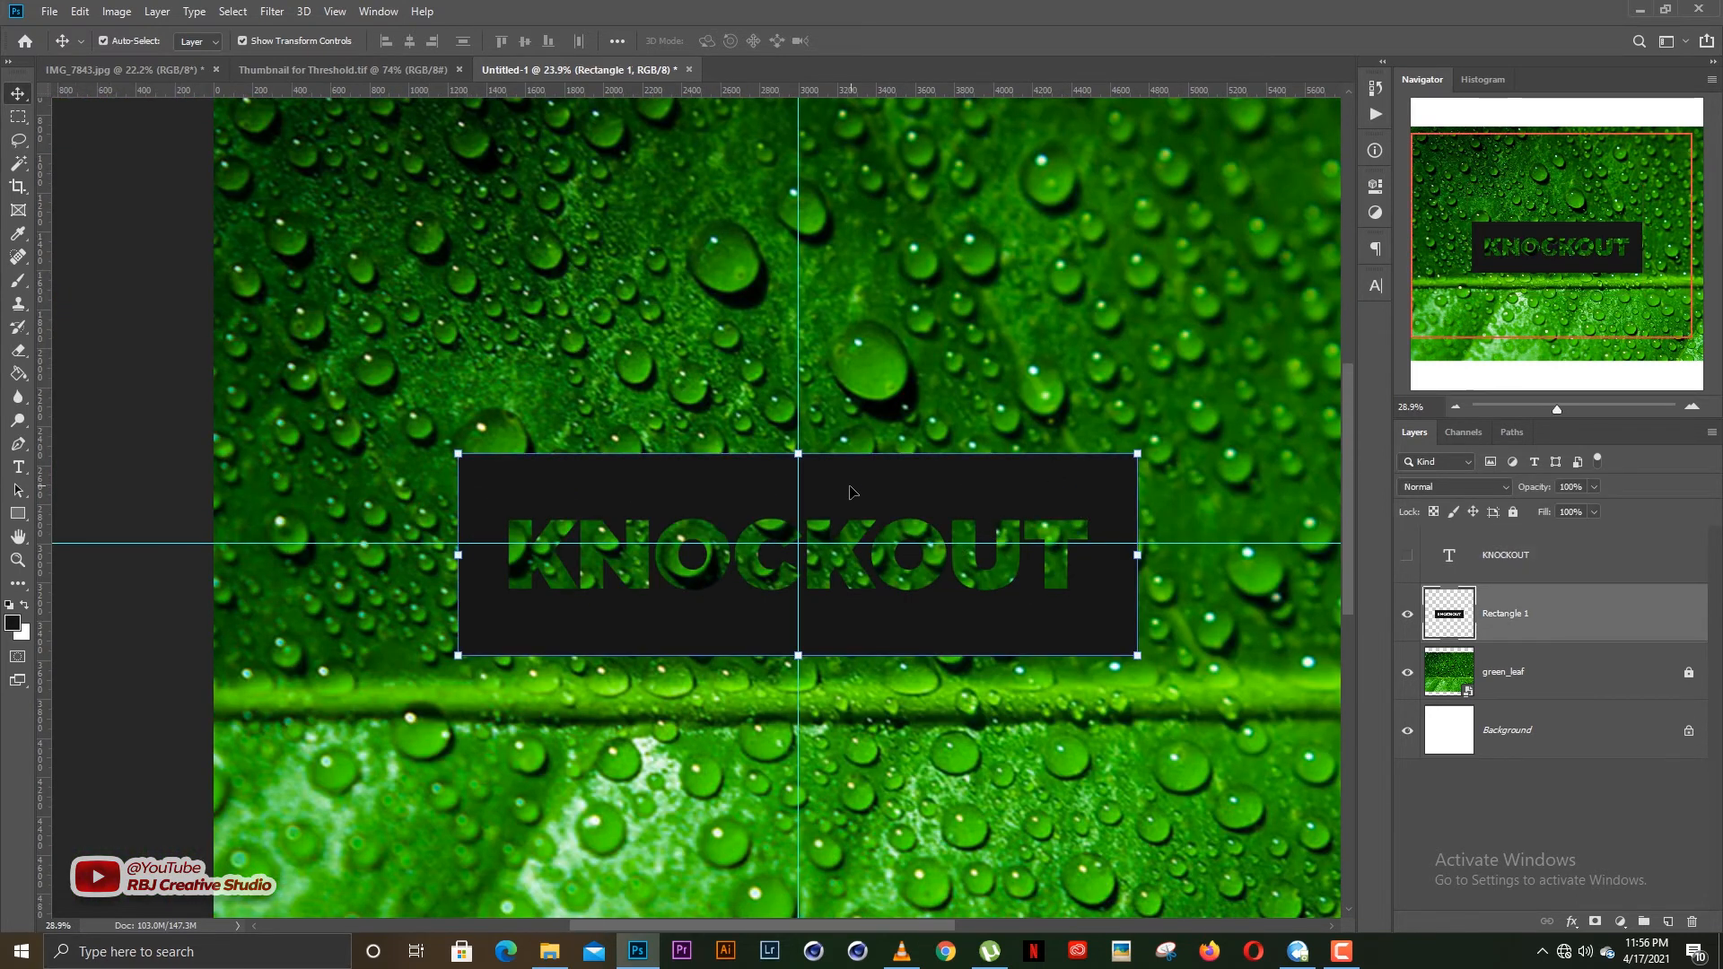
{"action": "scroll", "coordinate": [853, 488], "scroll_direction": "up", "scroll_amount": 2}
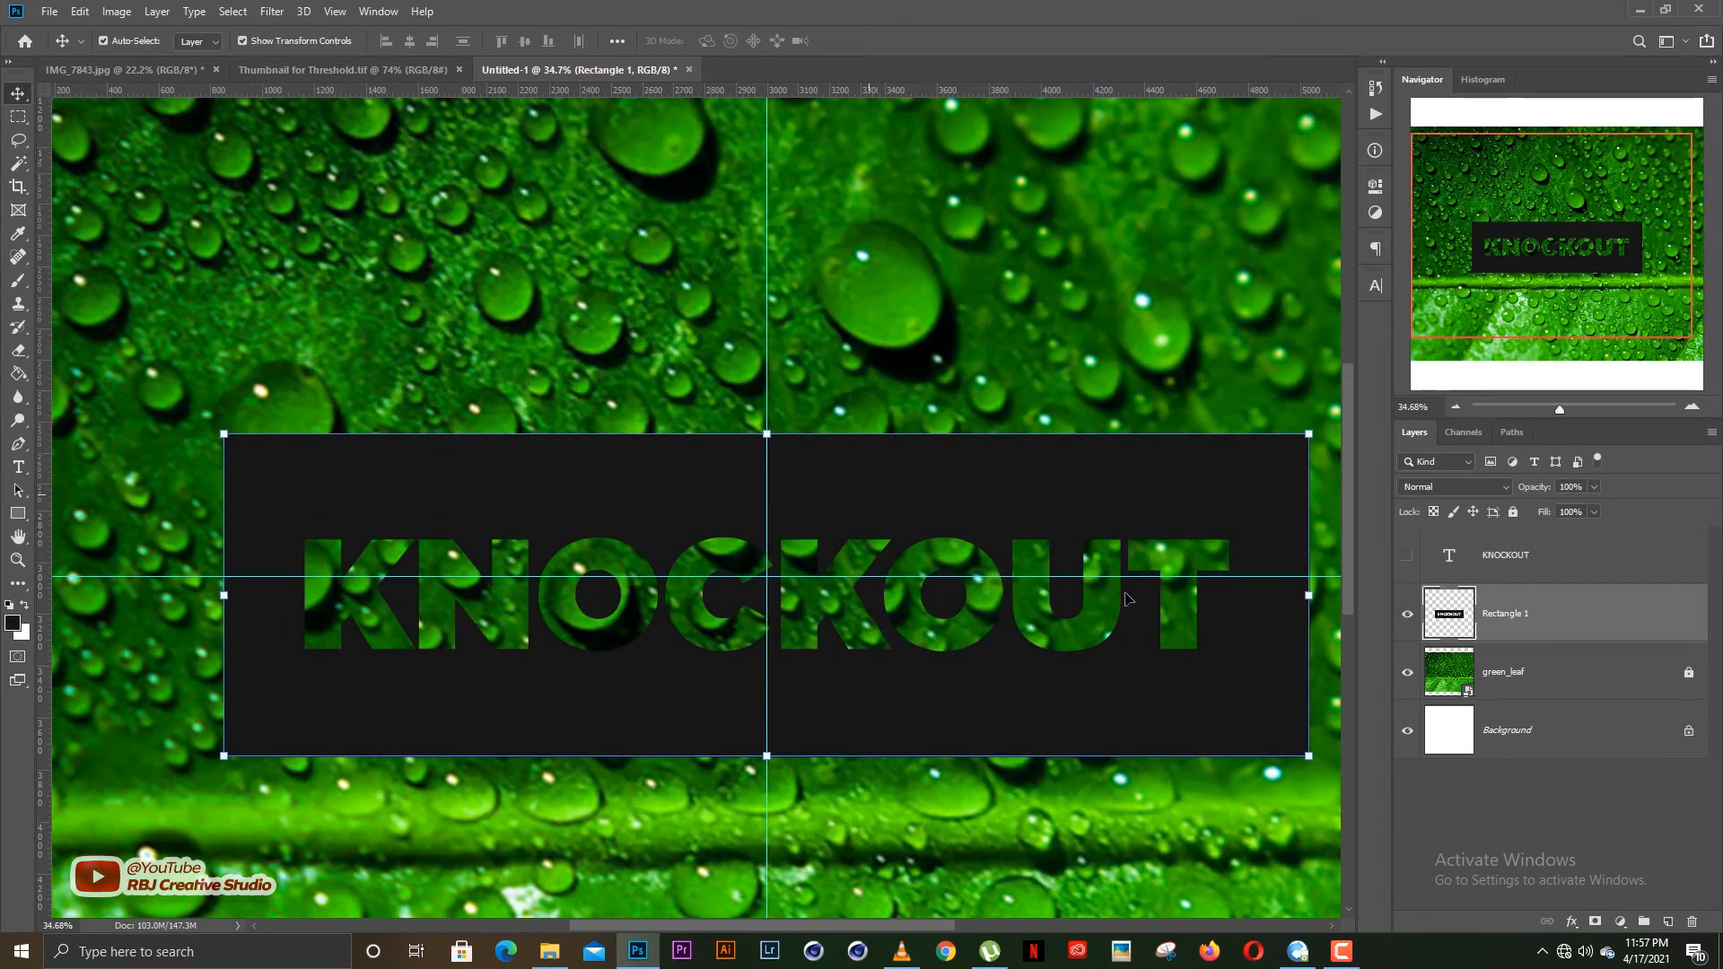
{"action": "left_click", "coordinate": [1573, 921]}
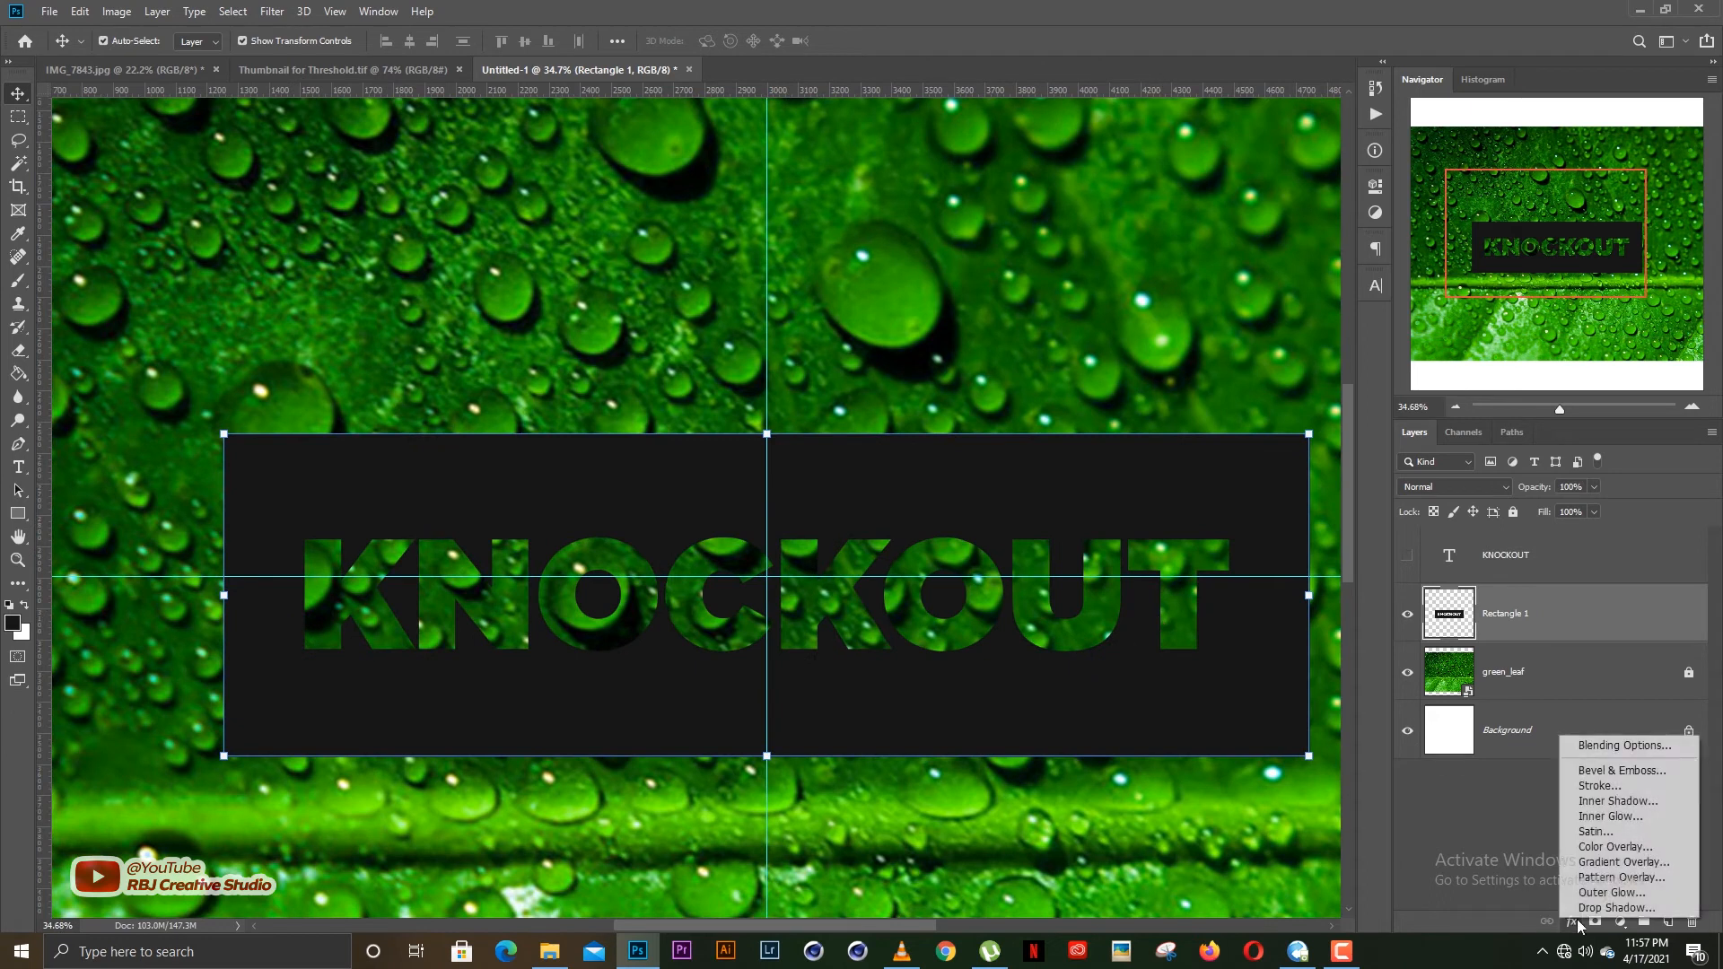
{"action": "left_click", "coordinate": [1152, 505]}
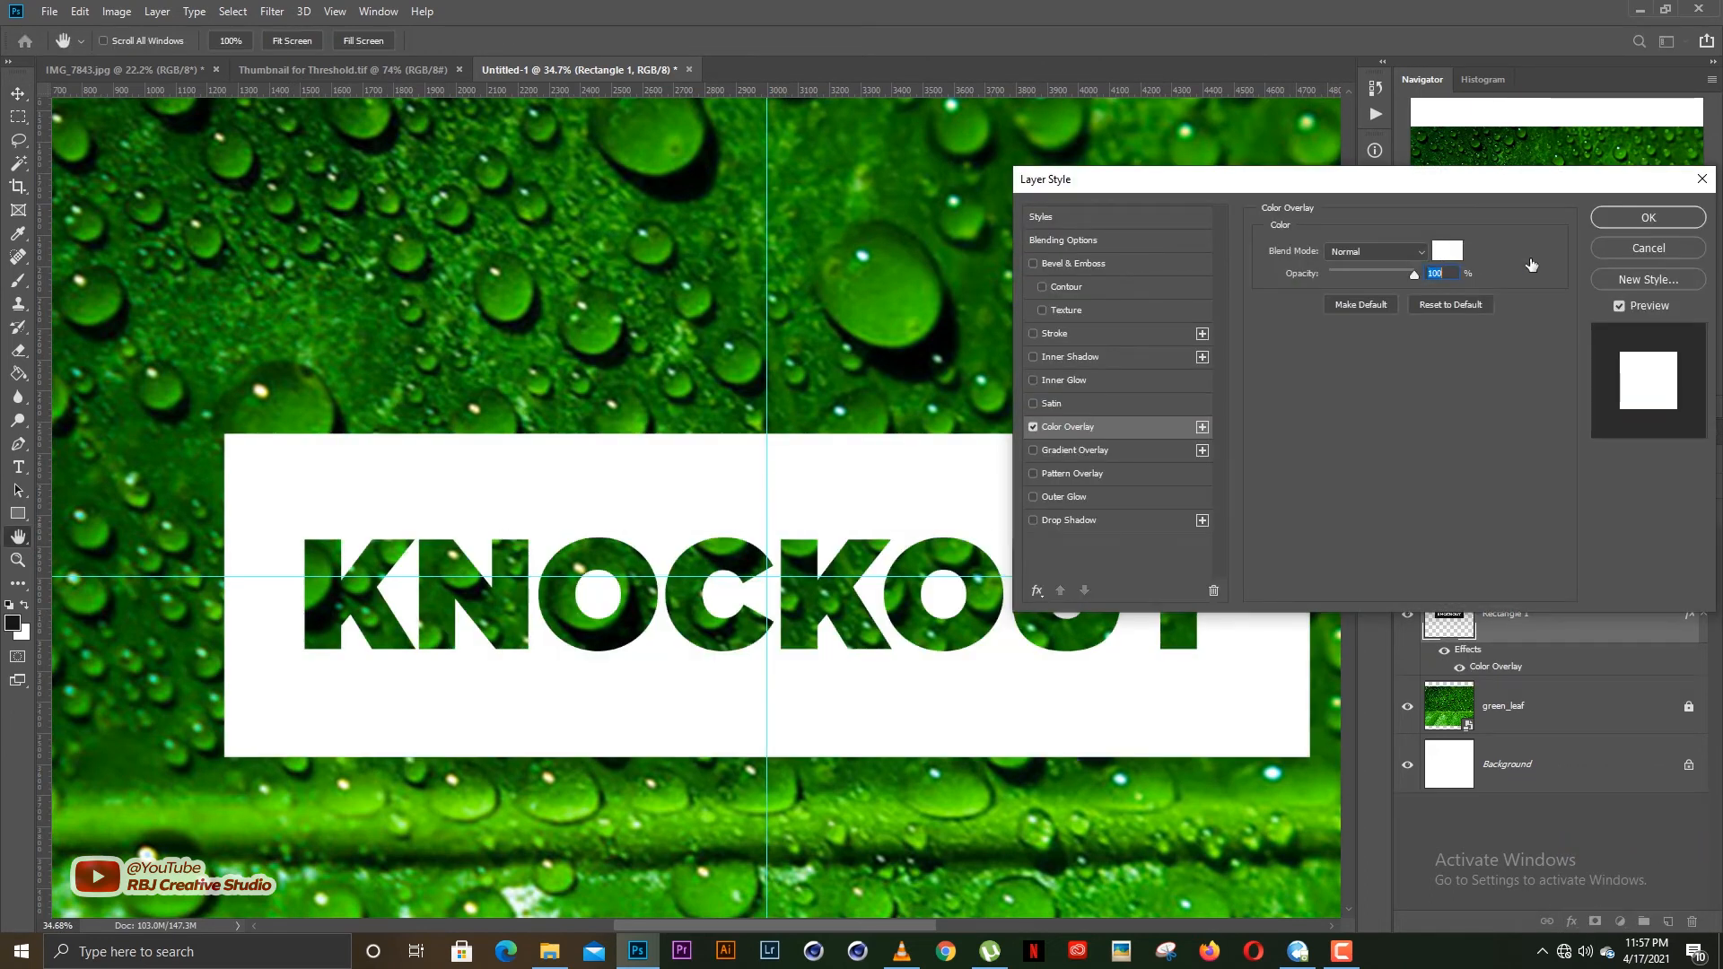
{"action": "left_click", "coordinate": [1649, 218]}
{"action": "key", "text": "v"}
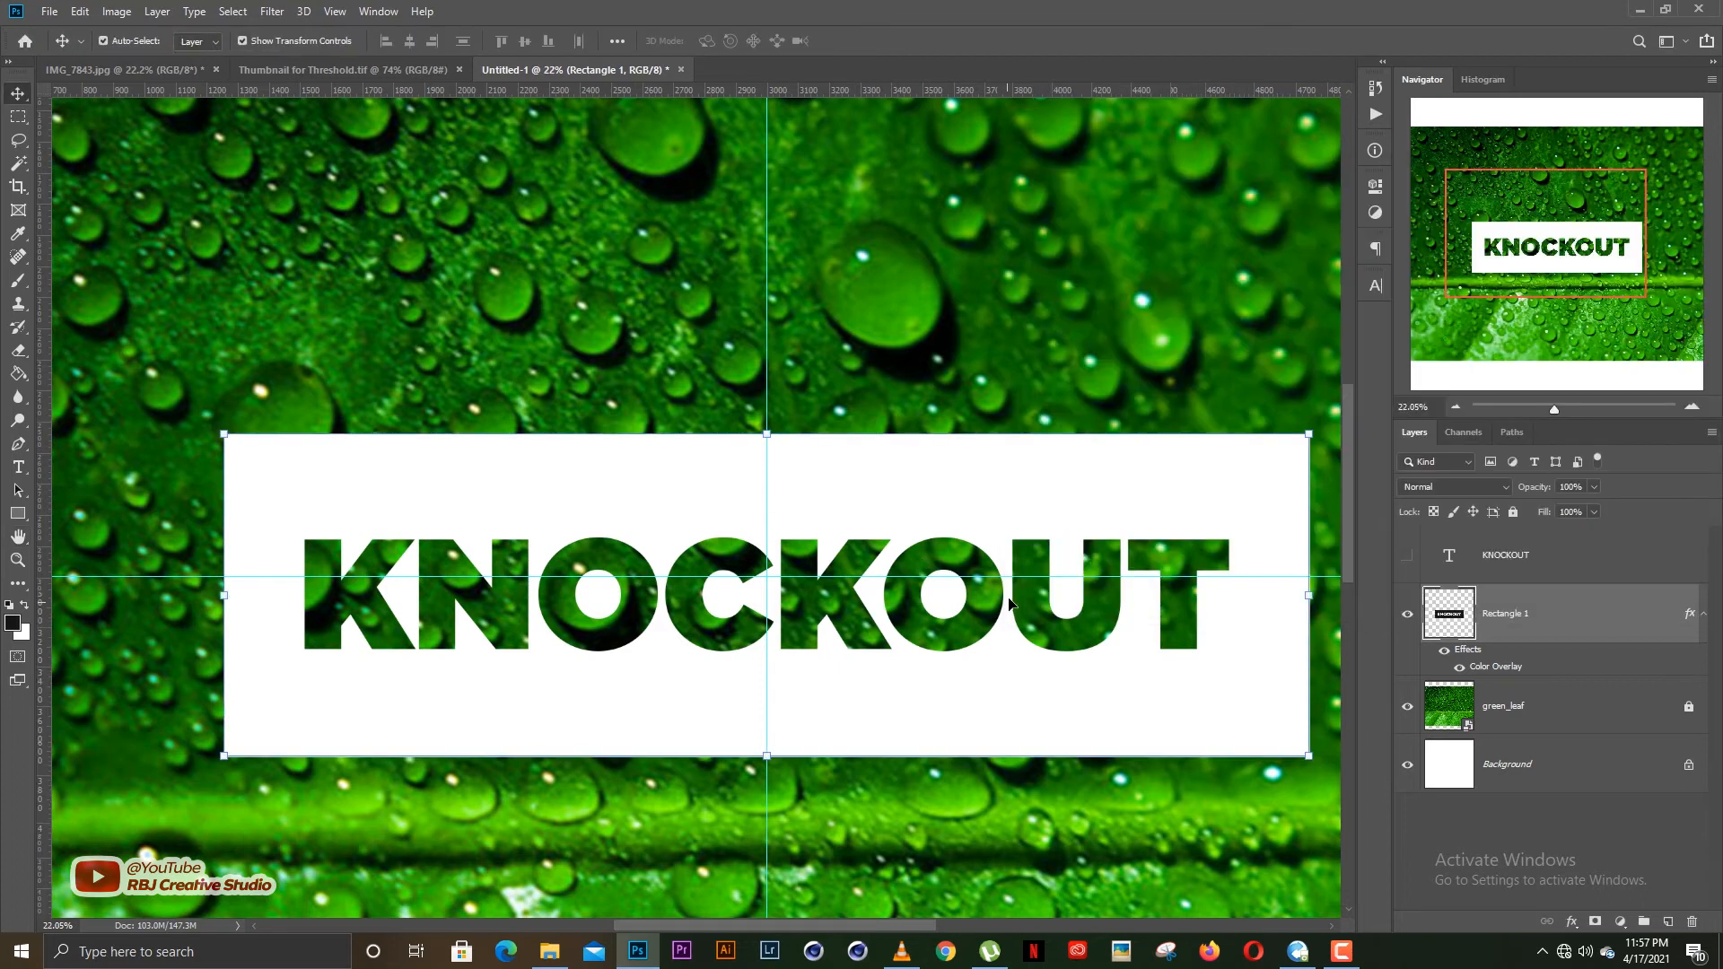
Show the KNOCKOUT text layer again and move the text straight down to sit just below the white rectangle
{"action": "scroll", "coordinate": [1010, 603], "scroll_direction": "up", "scroll_amount": 5}
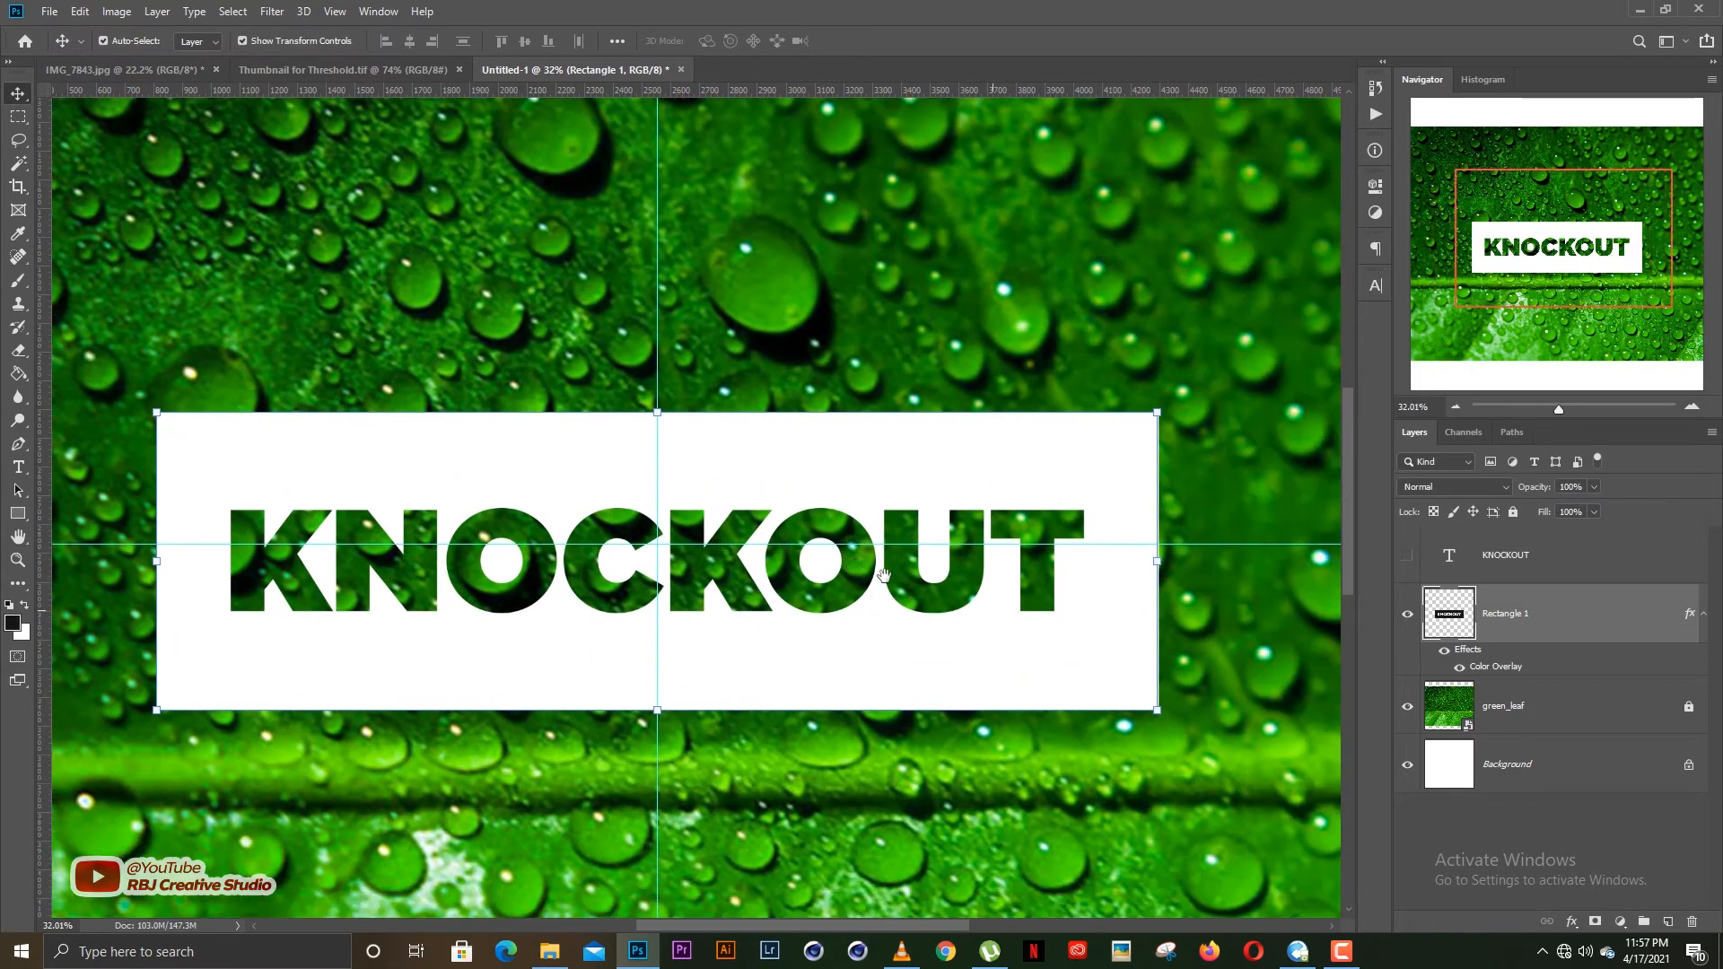
{"action": "left_click_drag", "start_coordinate": [884, 575], "coordinate": [887, 574]}
{"action": "scroll", "coordinate": [775, 583], "scroll_direction": "up", "scroll_amount": 1}
{"action": "left_click_drag", "start_coordinate": [775, 583], "coordinate": [825, 500]}
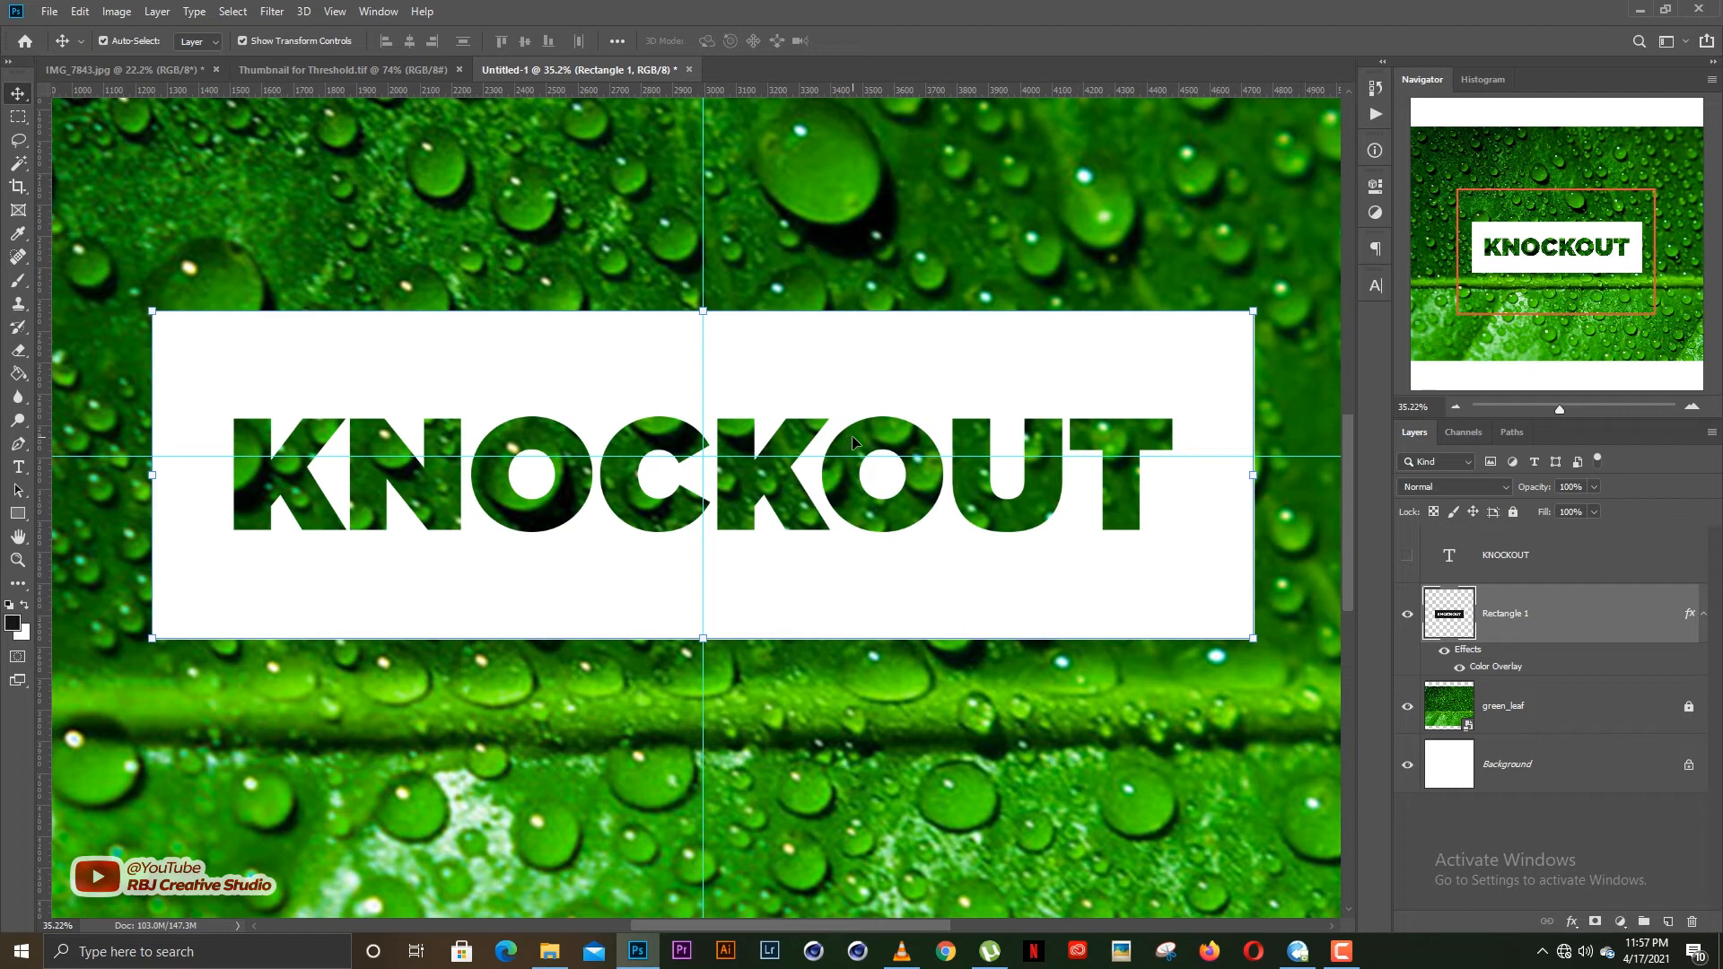
{"action": "scroll", "coordinate": [853, 468], "scroll_direction": "down", "scroll_amount": 8}
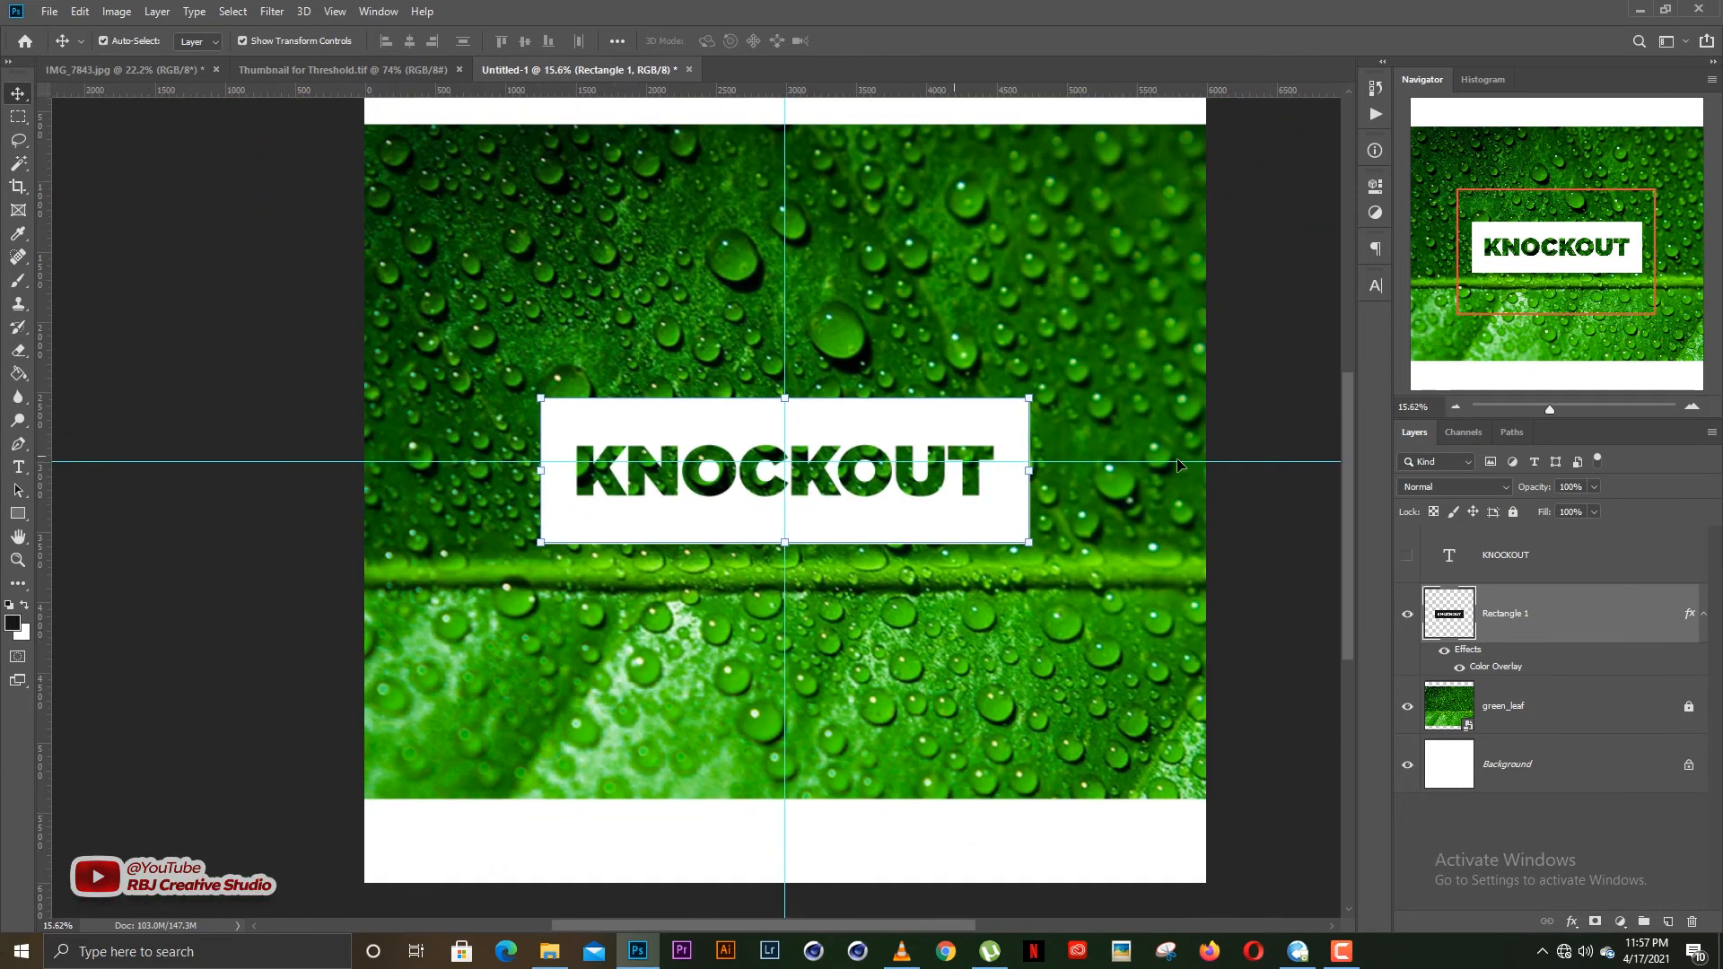
{"action": "left_click", "coordinate": [1106, 434]}
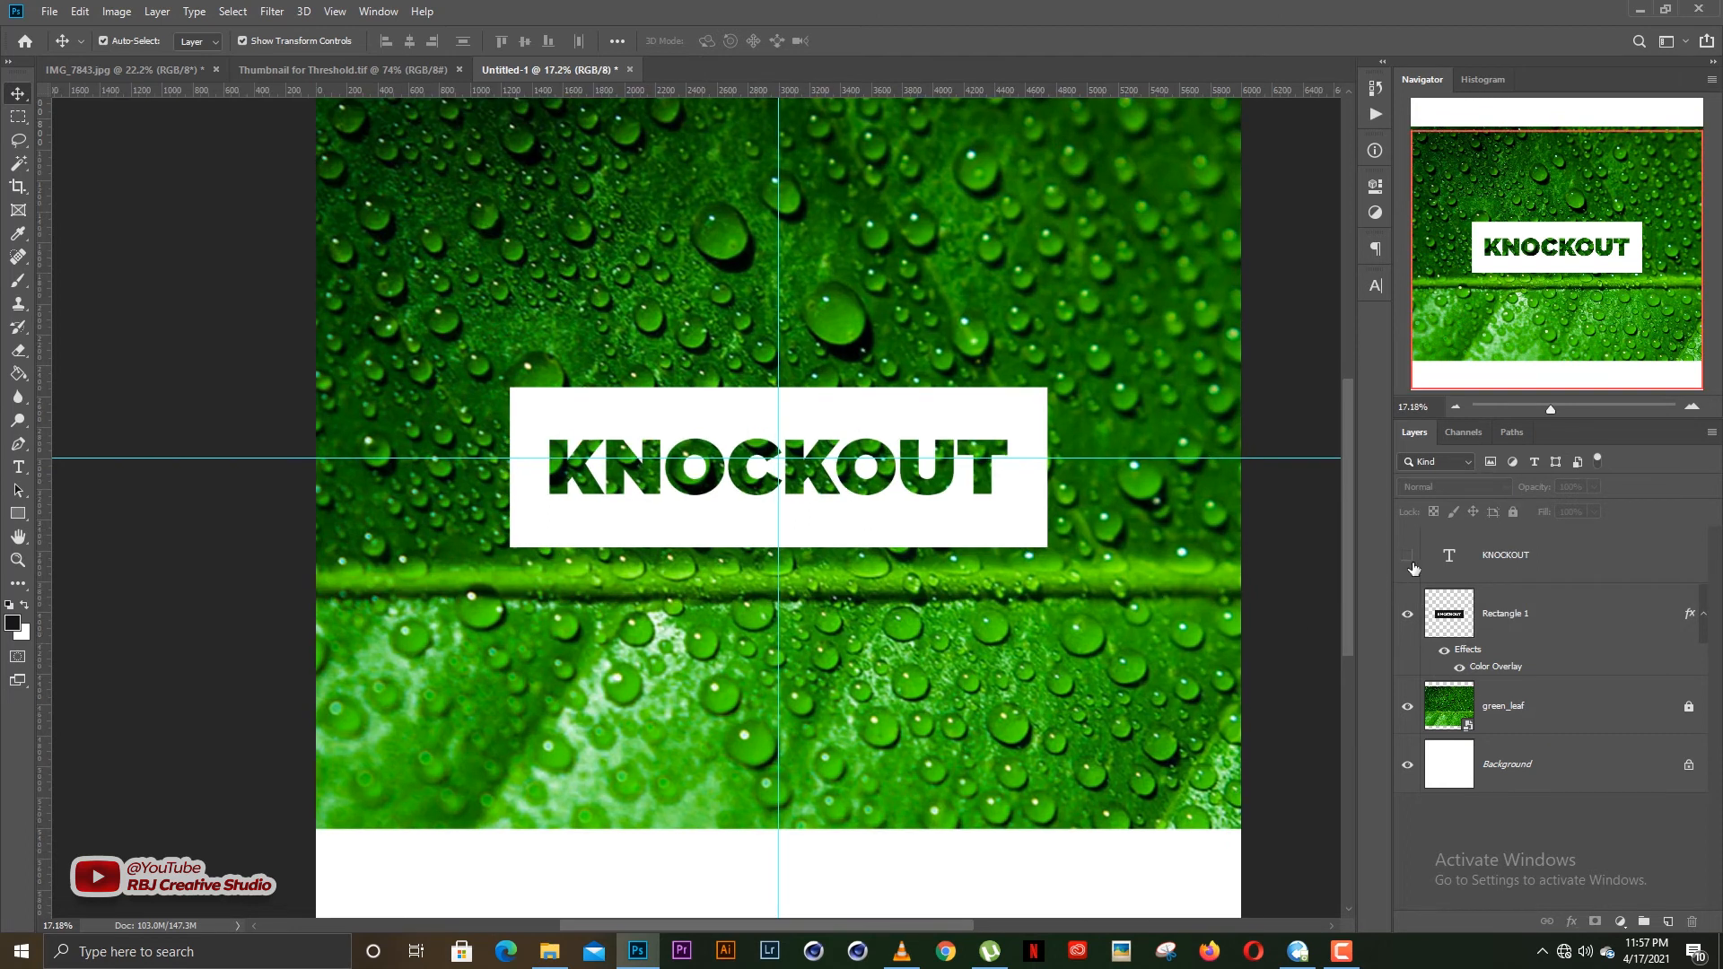
{"action": "left_click", "coordinate": [1407, 555]}
{"action": "left_click", "coordinate": [1497, 543]}
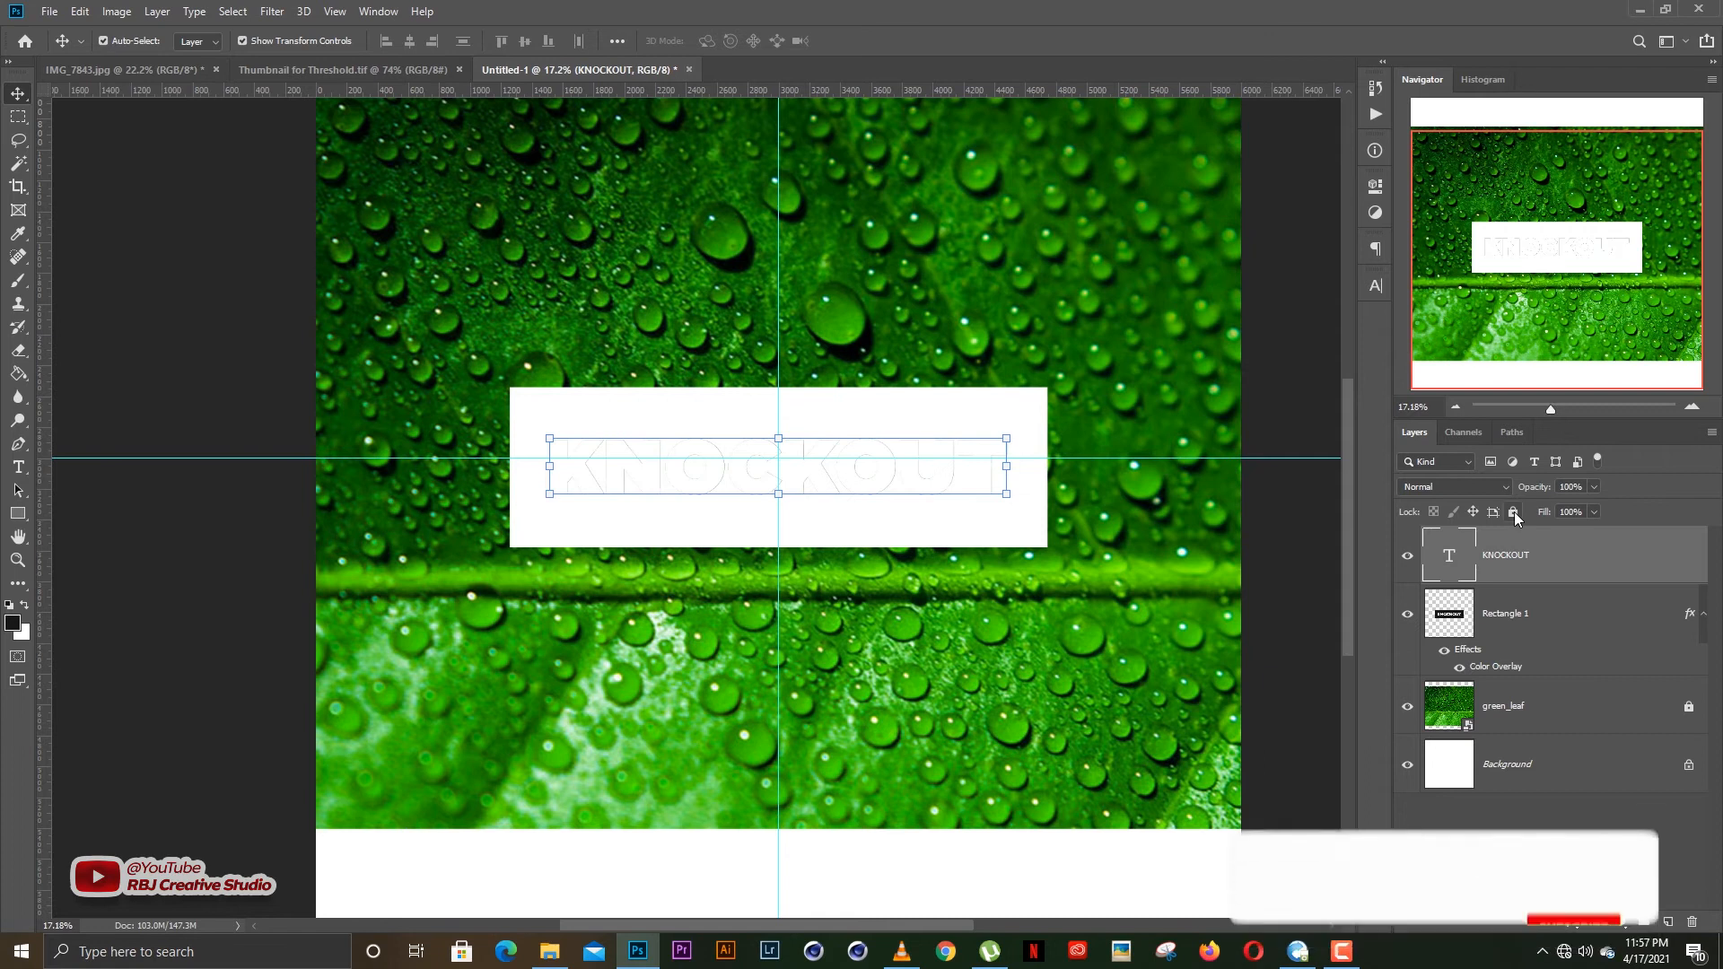
{"action": "left_click_drag", "start_coordinate": [947, 480], "coordinate": [935, 622]}
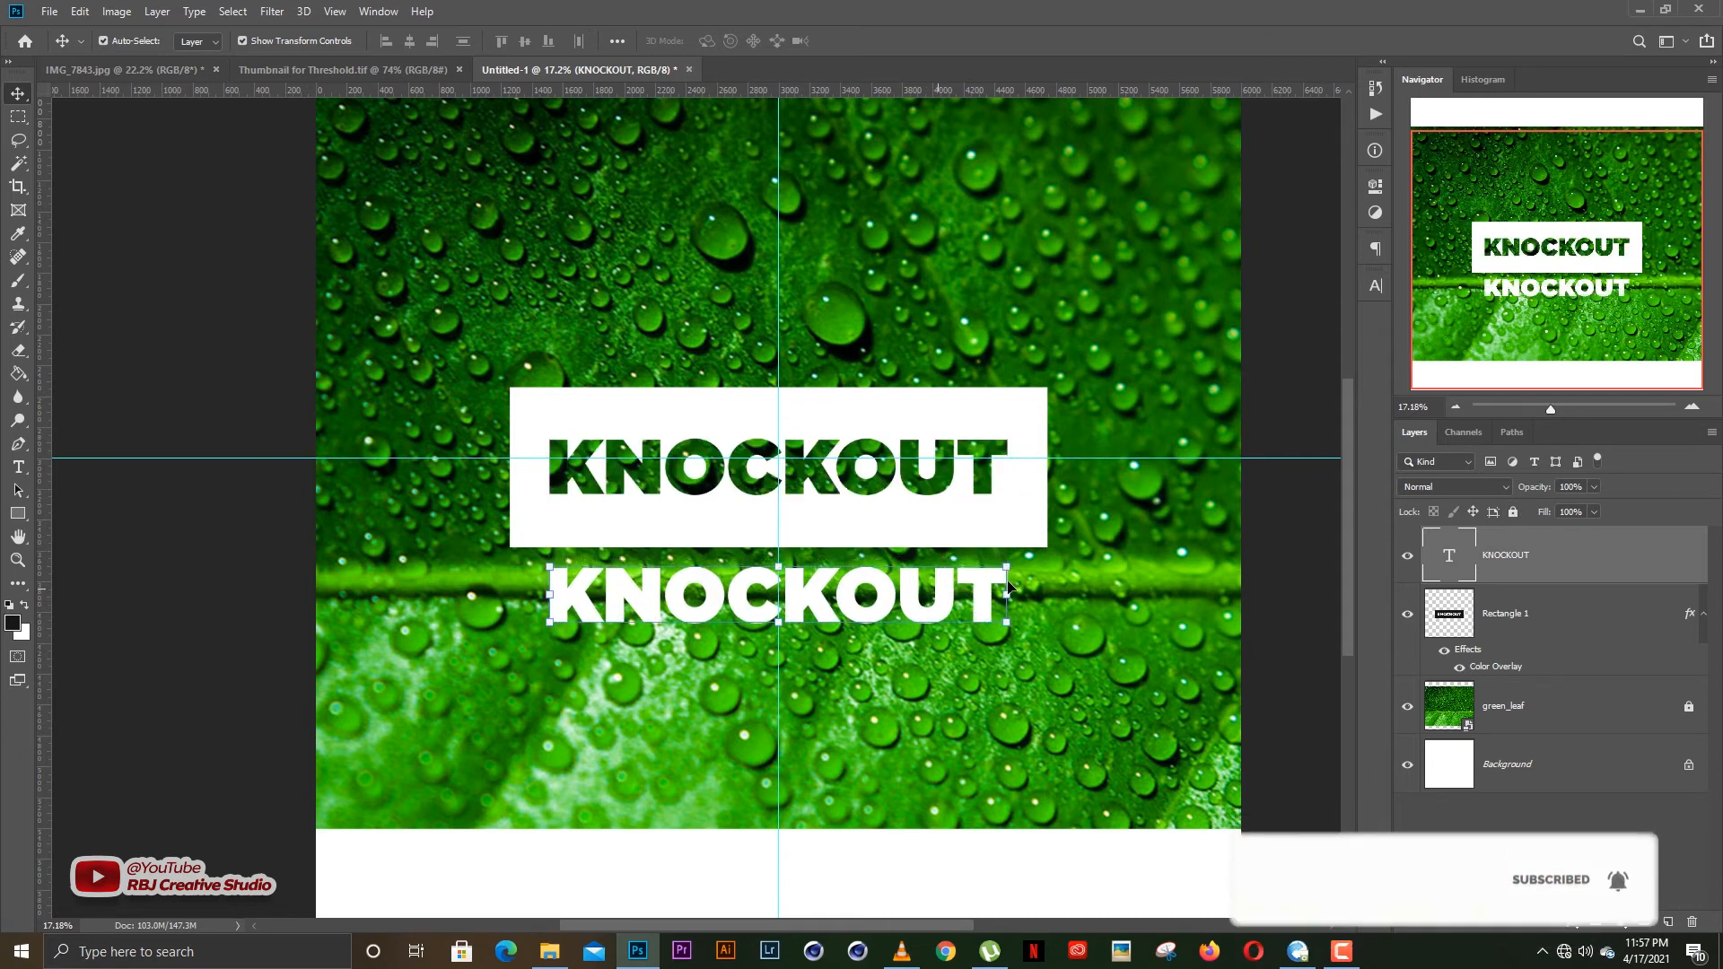
{"action": "left_click", "coordinate": [1183, 610]}
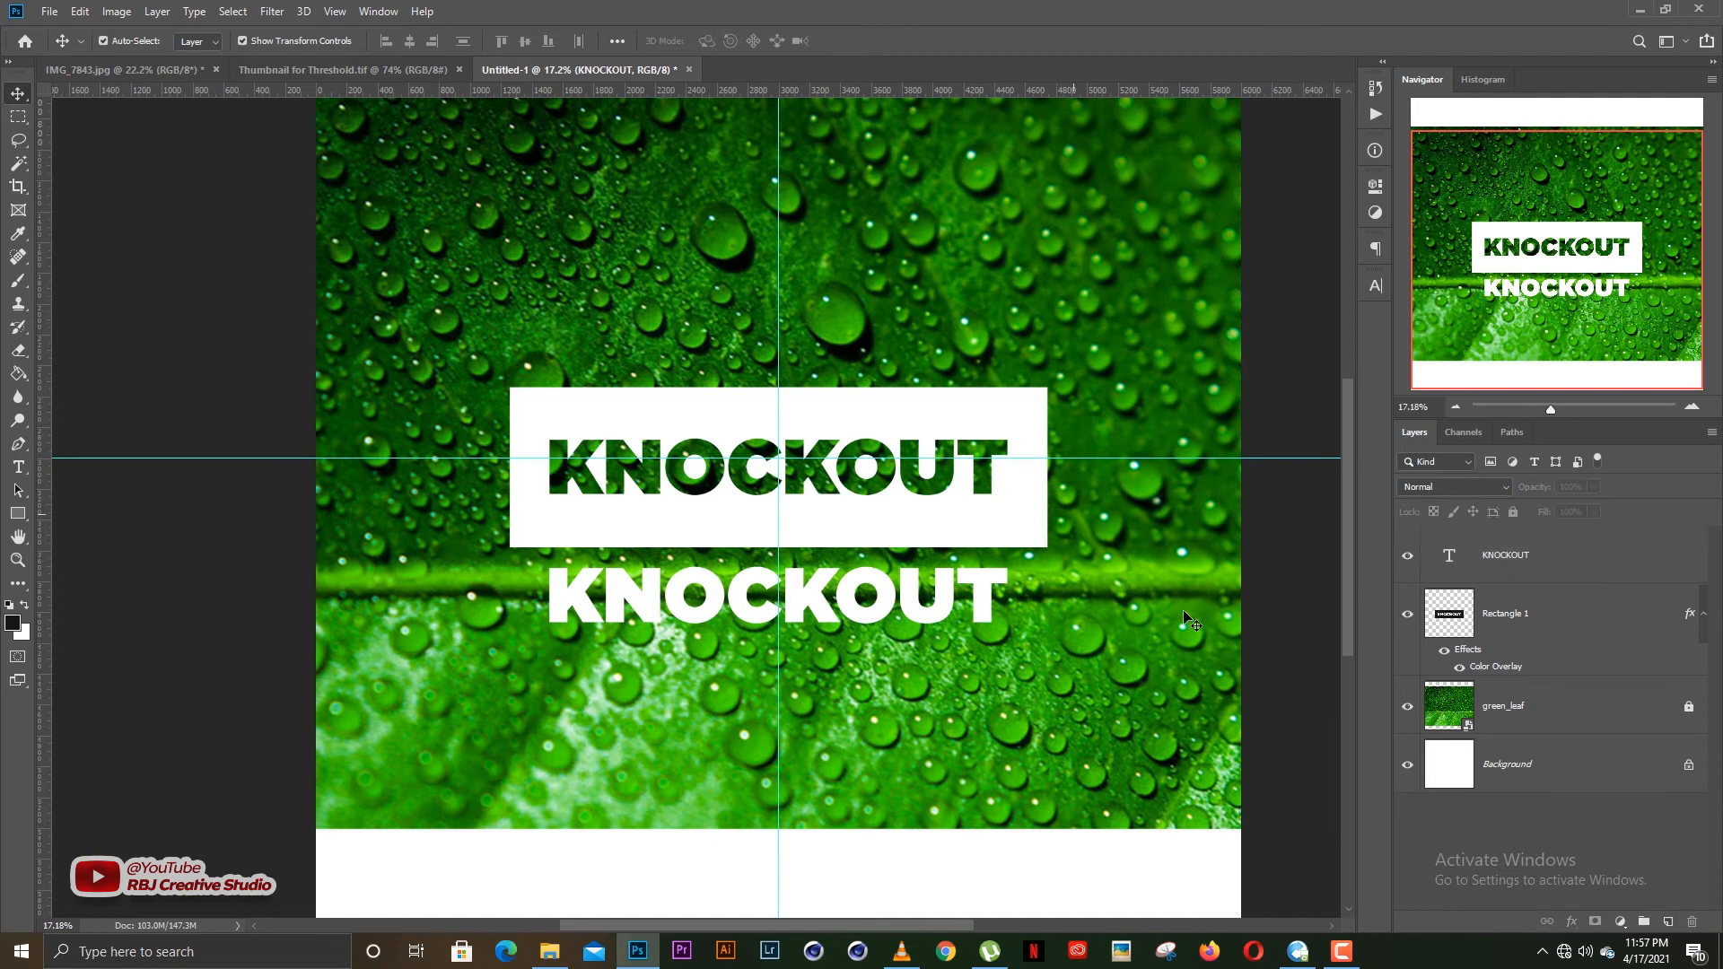
Add a Gradient Map adjustment layer above the green_leaf layer and apply the Red, Green gradient preset
{"action": "left_click", "coordinate": [1547, 712]}
{"action": "left_click", "coordinate": [1621, 919]}
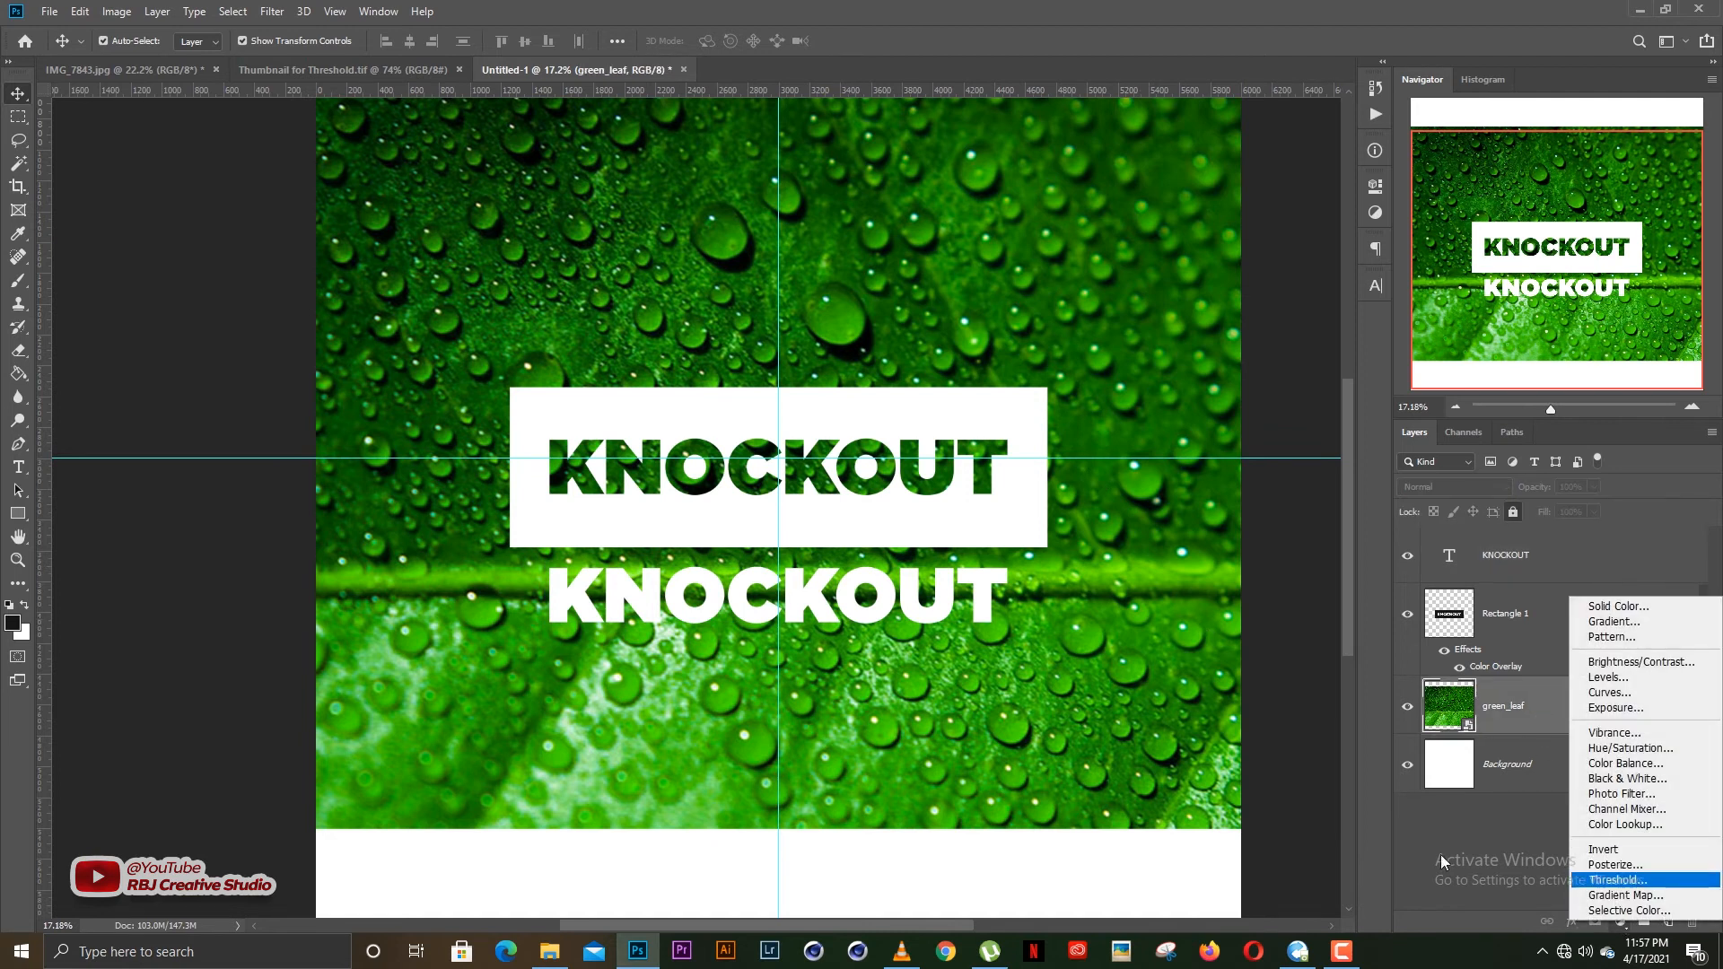
{"action": "left_click", "coordinate": [1615, 894]}
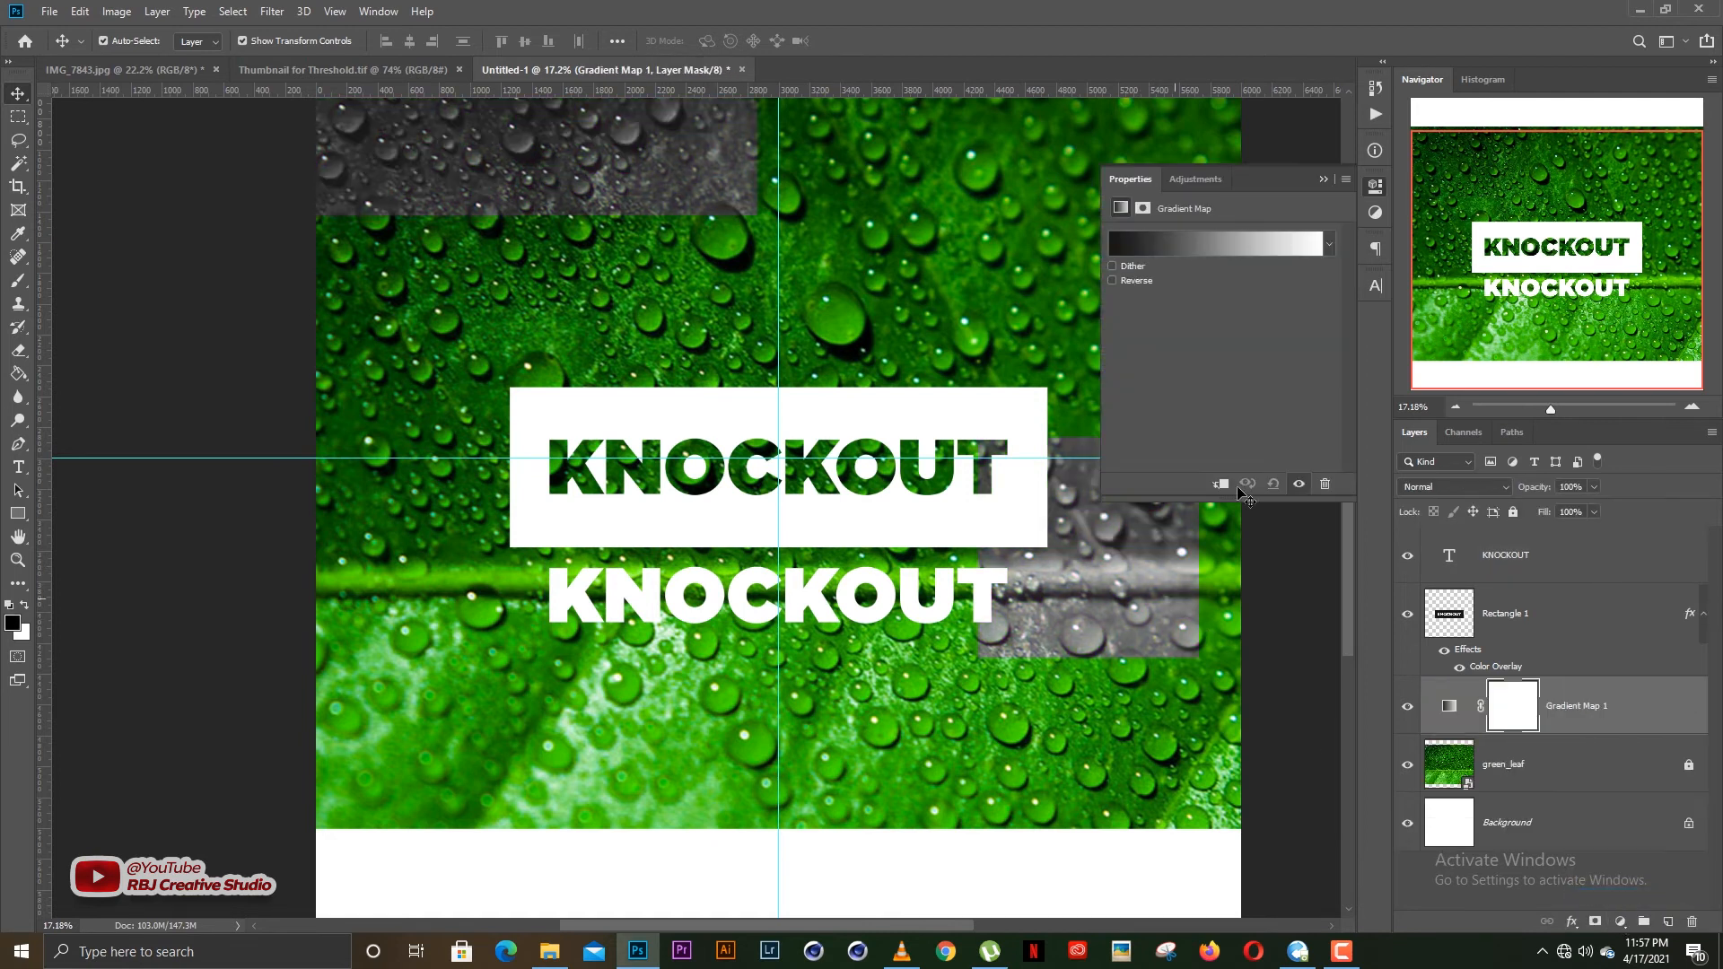
{"action": "left_click", "coordinate": [1222, 244]}
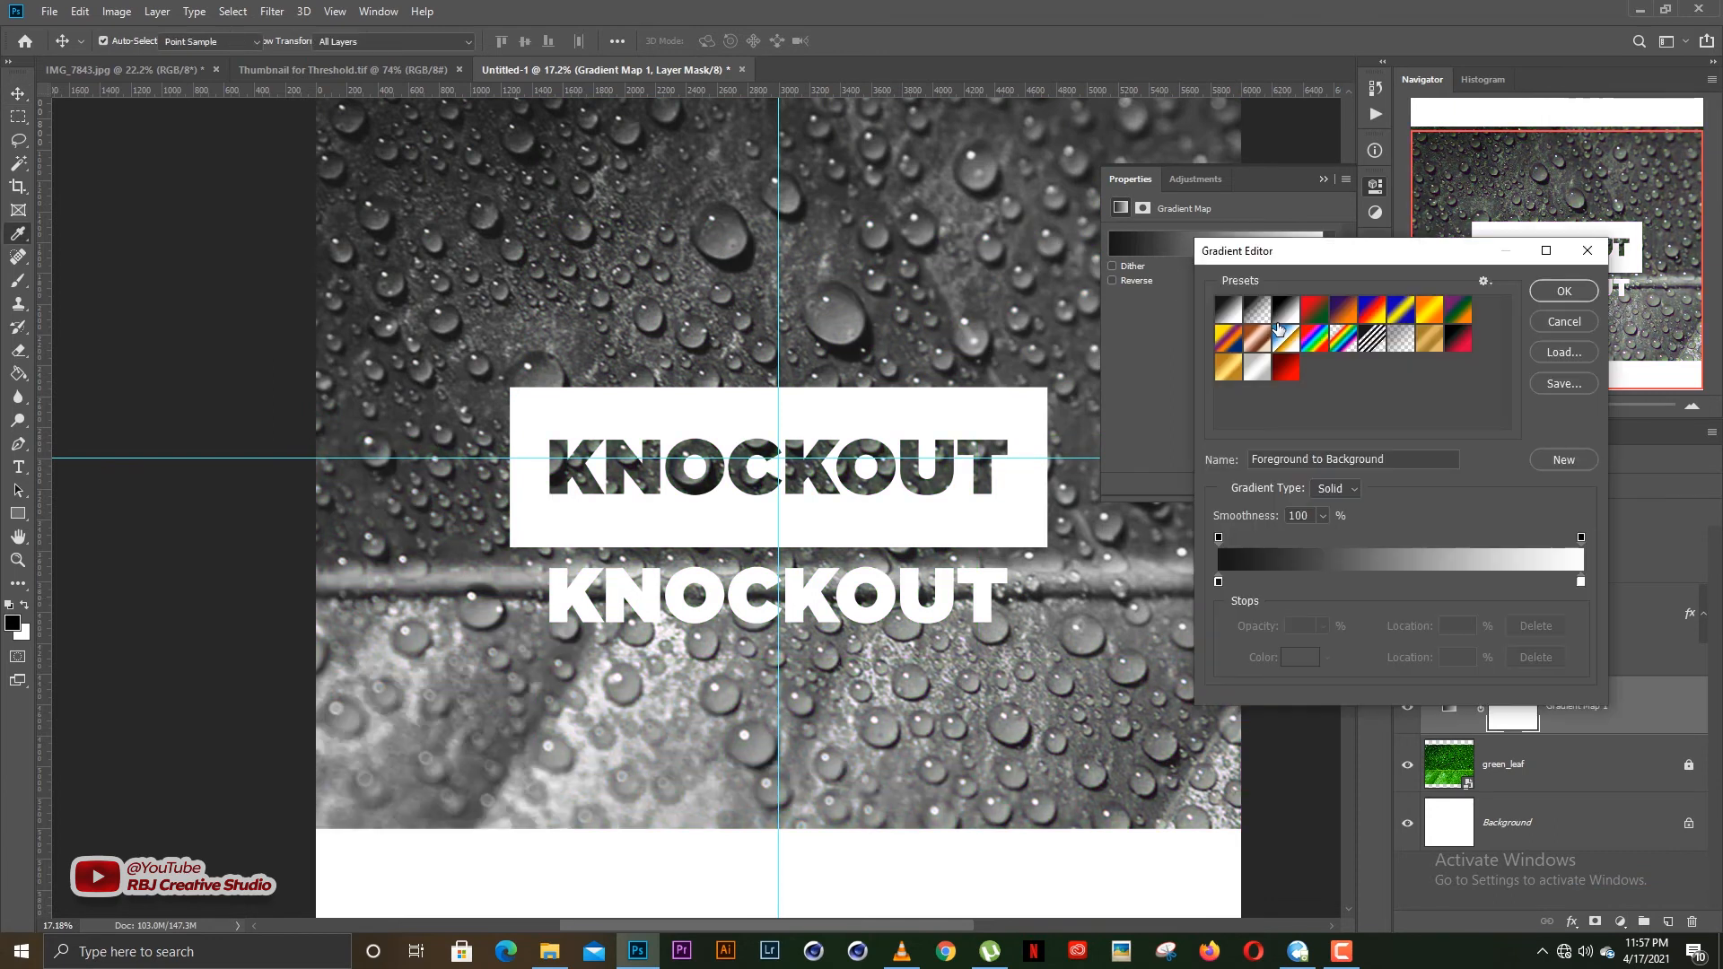
{"action": "left_click", "coordinate": [1316, 314]}
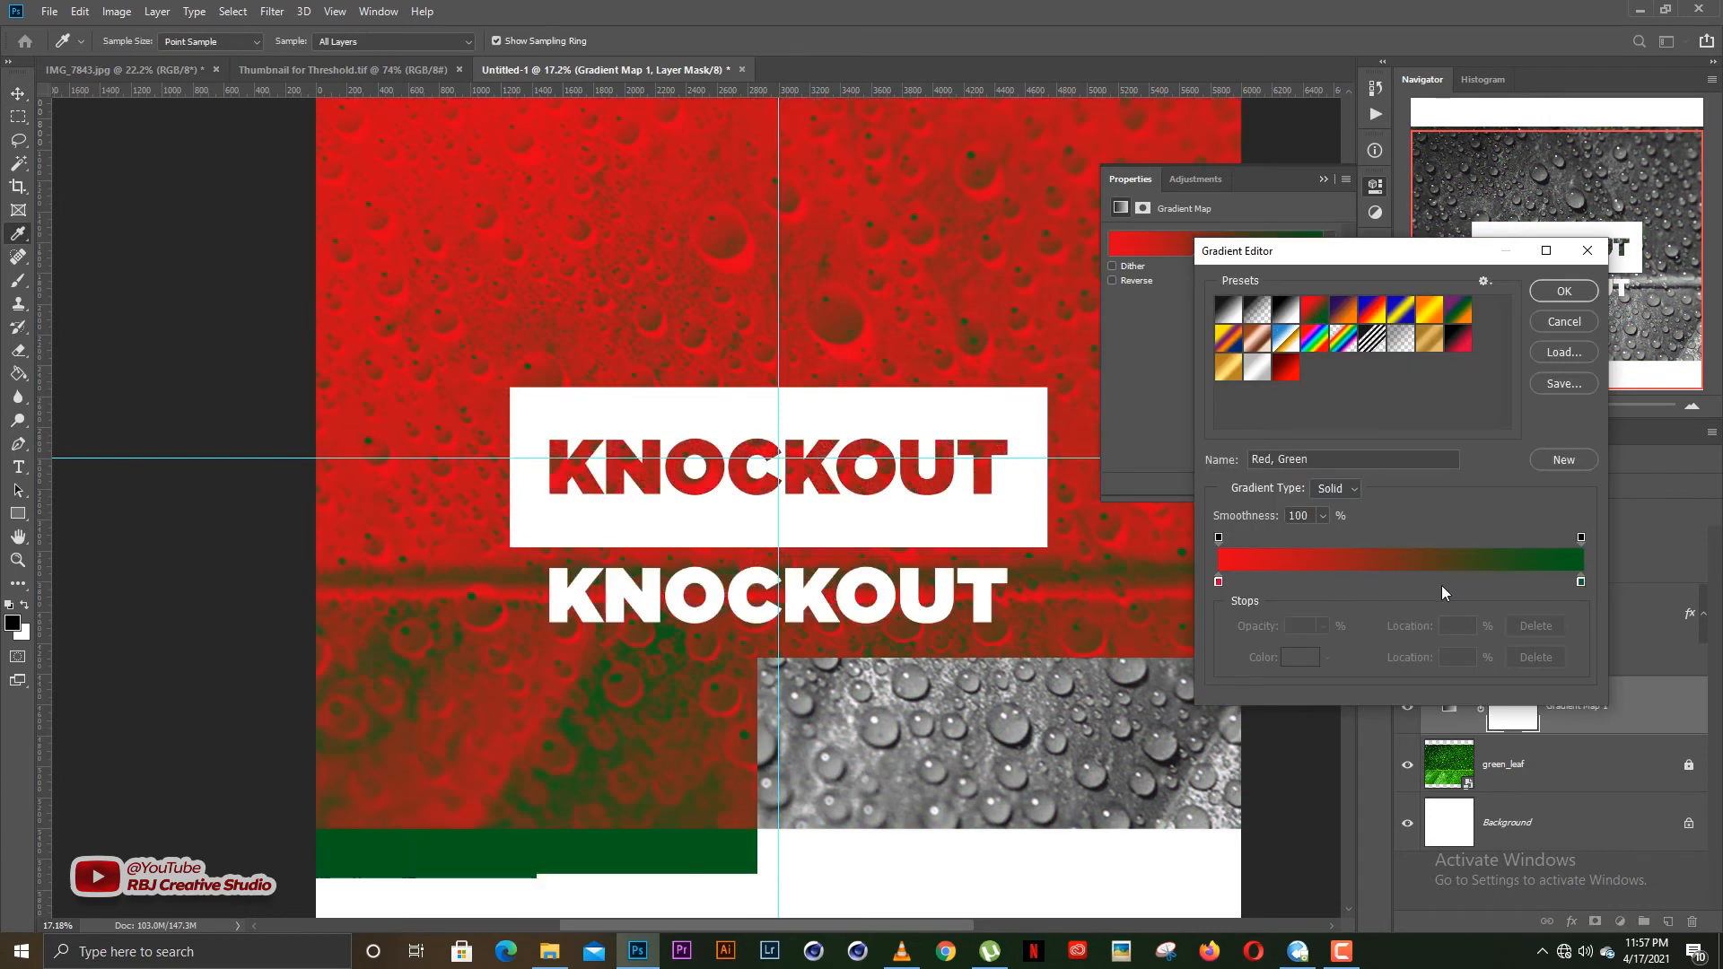
Change the gradient's starting colour stop from red to dark green 103000
{"action": "left_click", "coordinate": [1219, 583]}
{"action": "left_click", "coordinate": [1299, 658]}
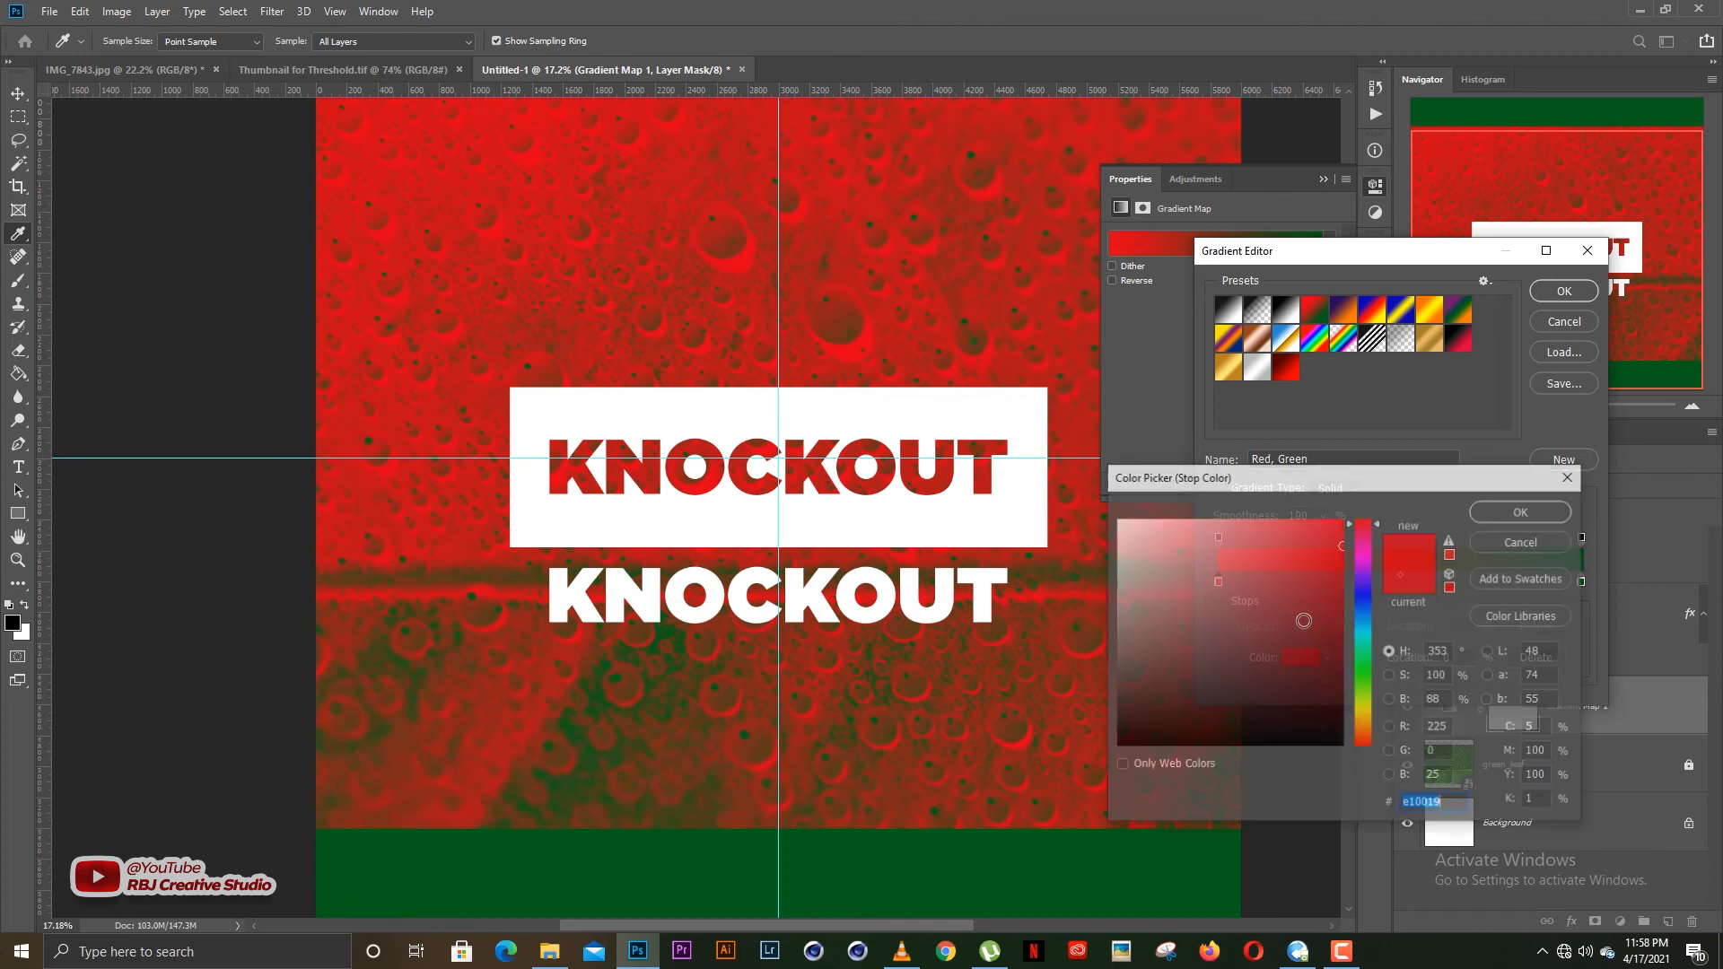
{"action": "left_click", "coordinate": [1369, 683]}
{"action": "left_click_drag", "start_coordinate": [1328, 708], "coordinate": [1377, 709]}
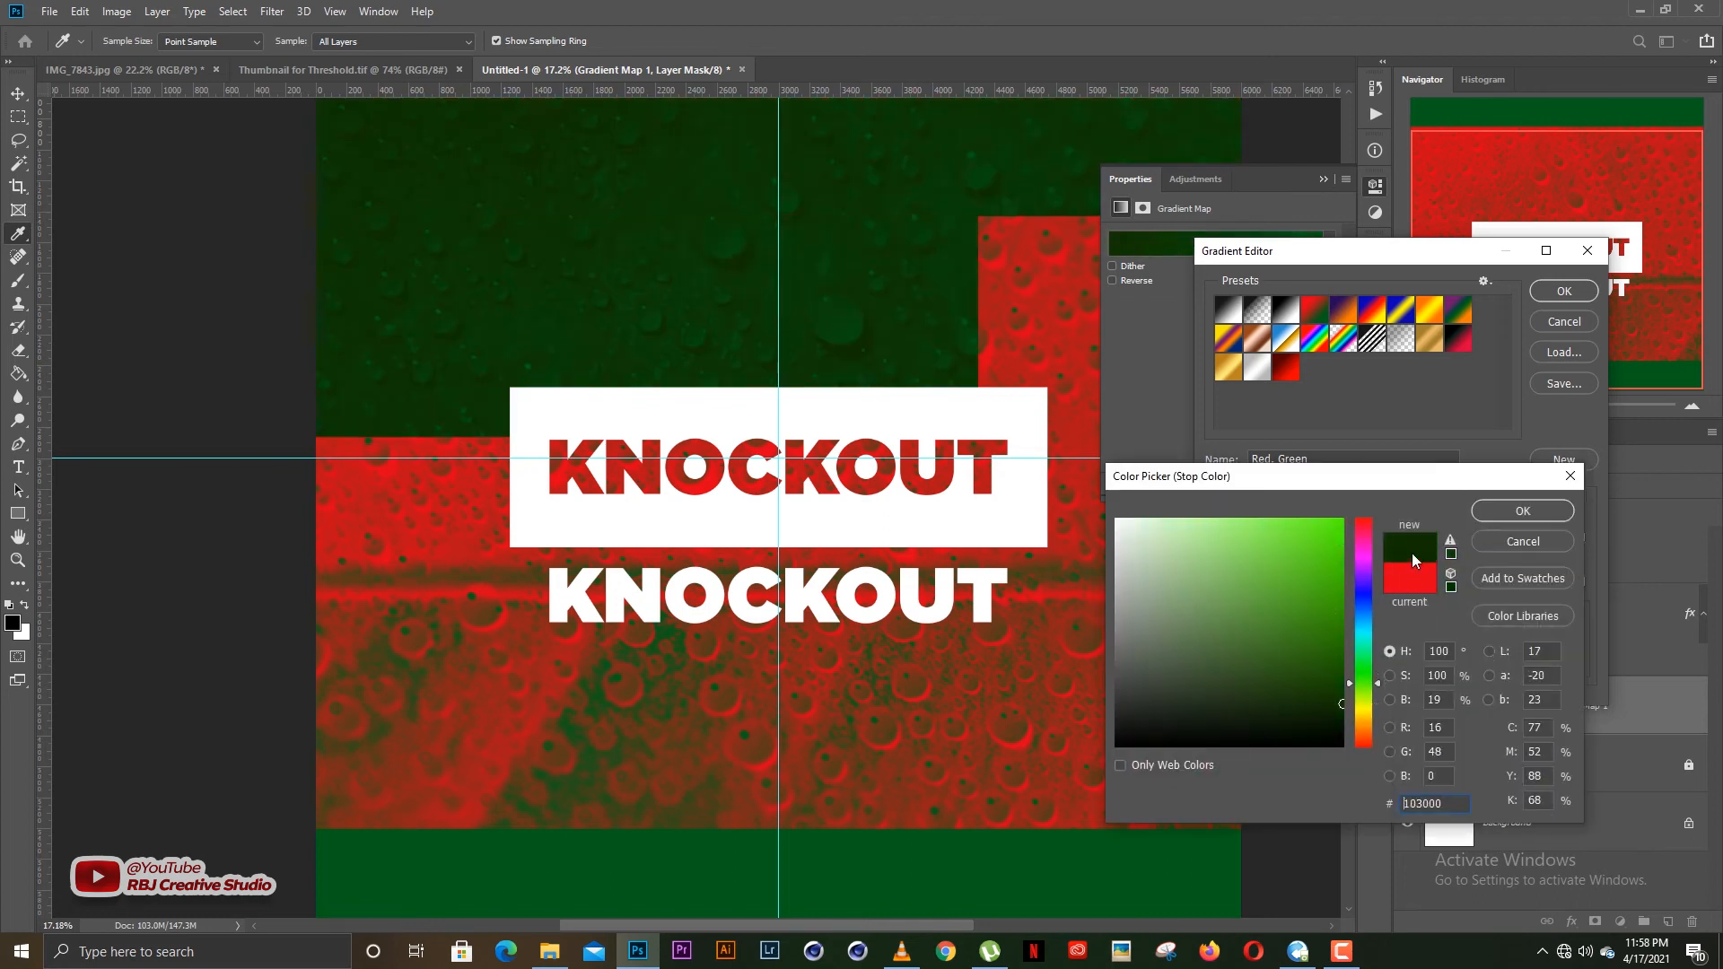
{"action": "left_click", "coordinate": [1527, 512]}
Place a dark green stop about three quarters along the gradient and set the end stop at 100% to bright green 00b733
{"action": "left_click_drag", "start_coordinate": [1582, 584], "coordinate": [1490, 590]}
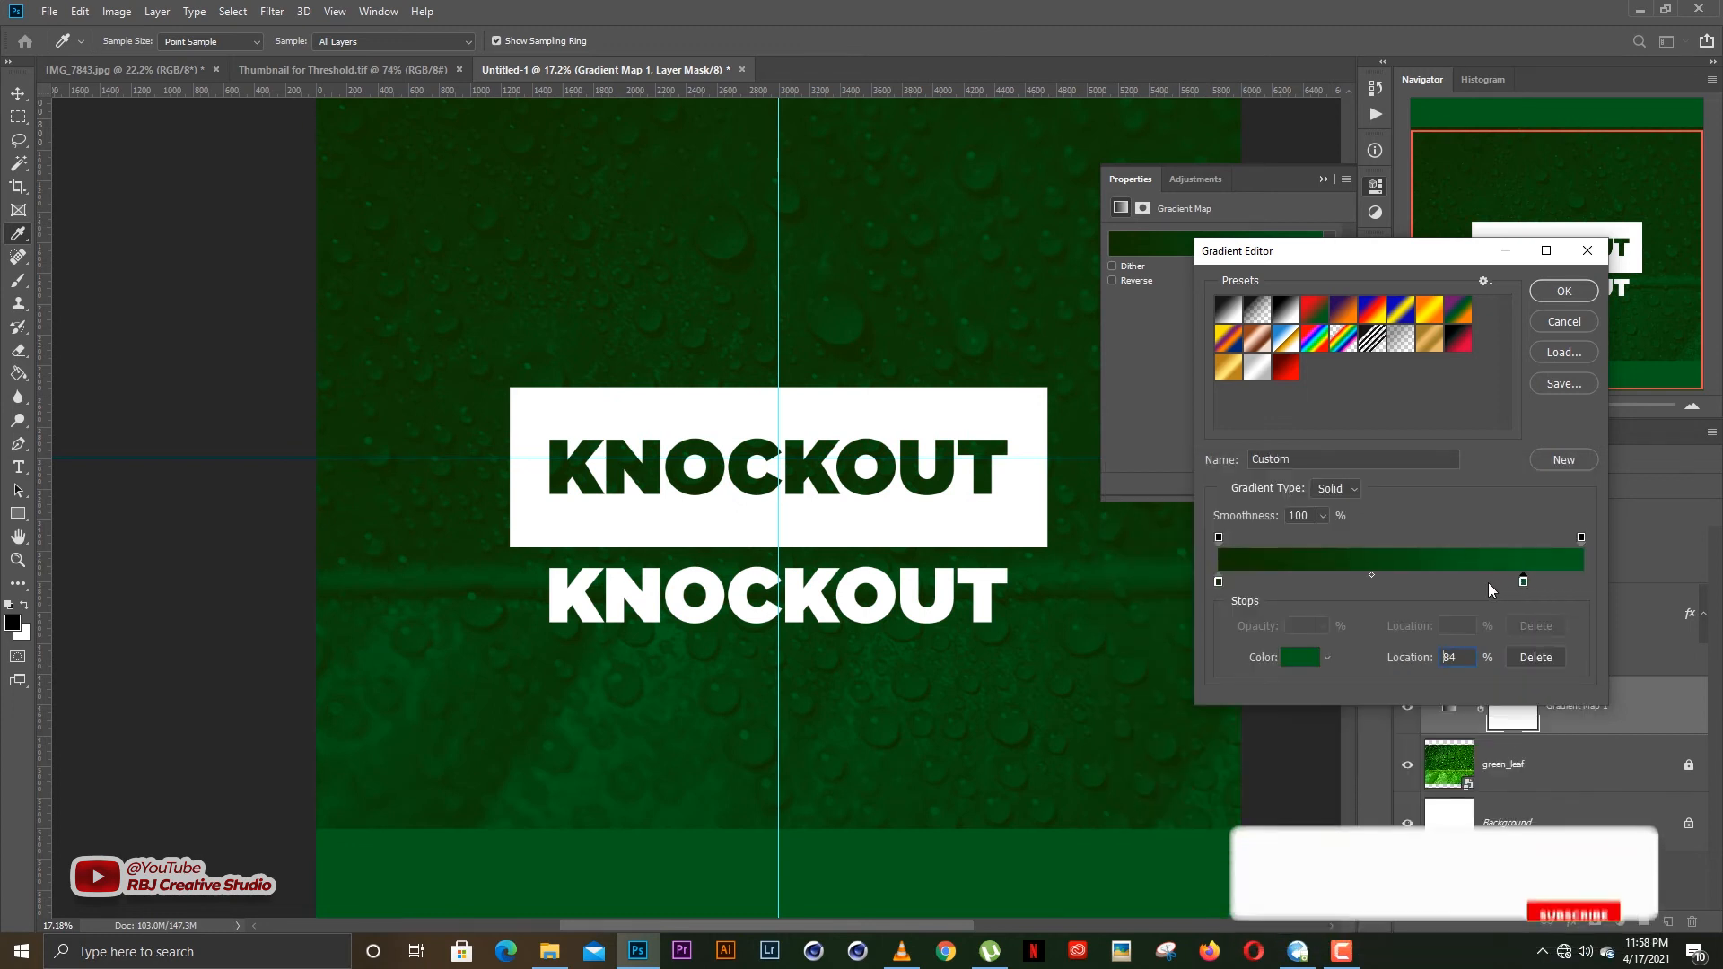
{"action": "left_click", "coordinate": [1306, 660]}
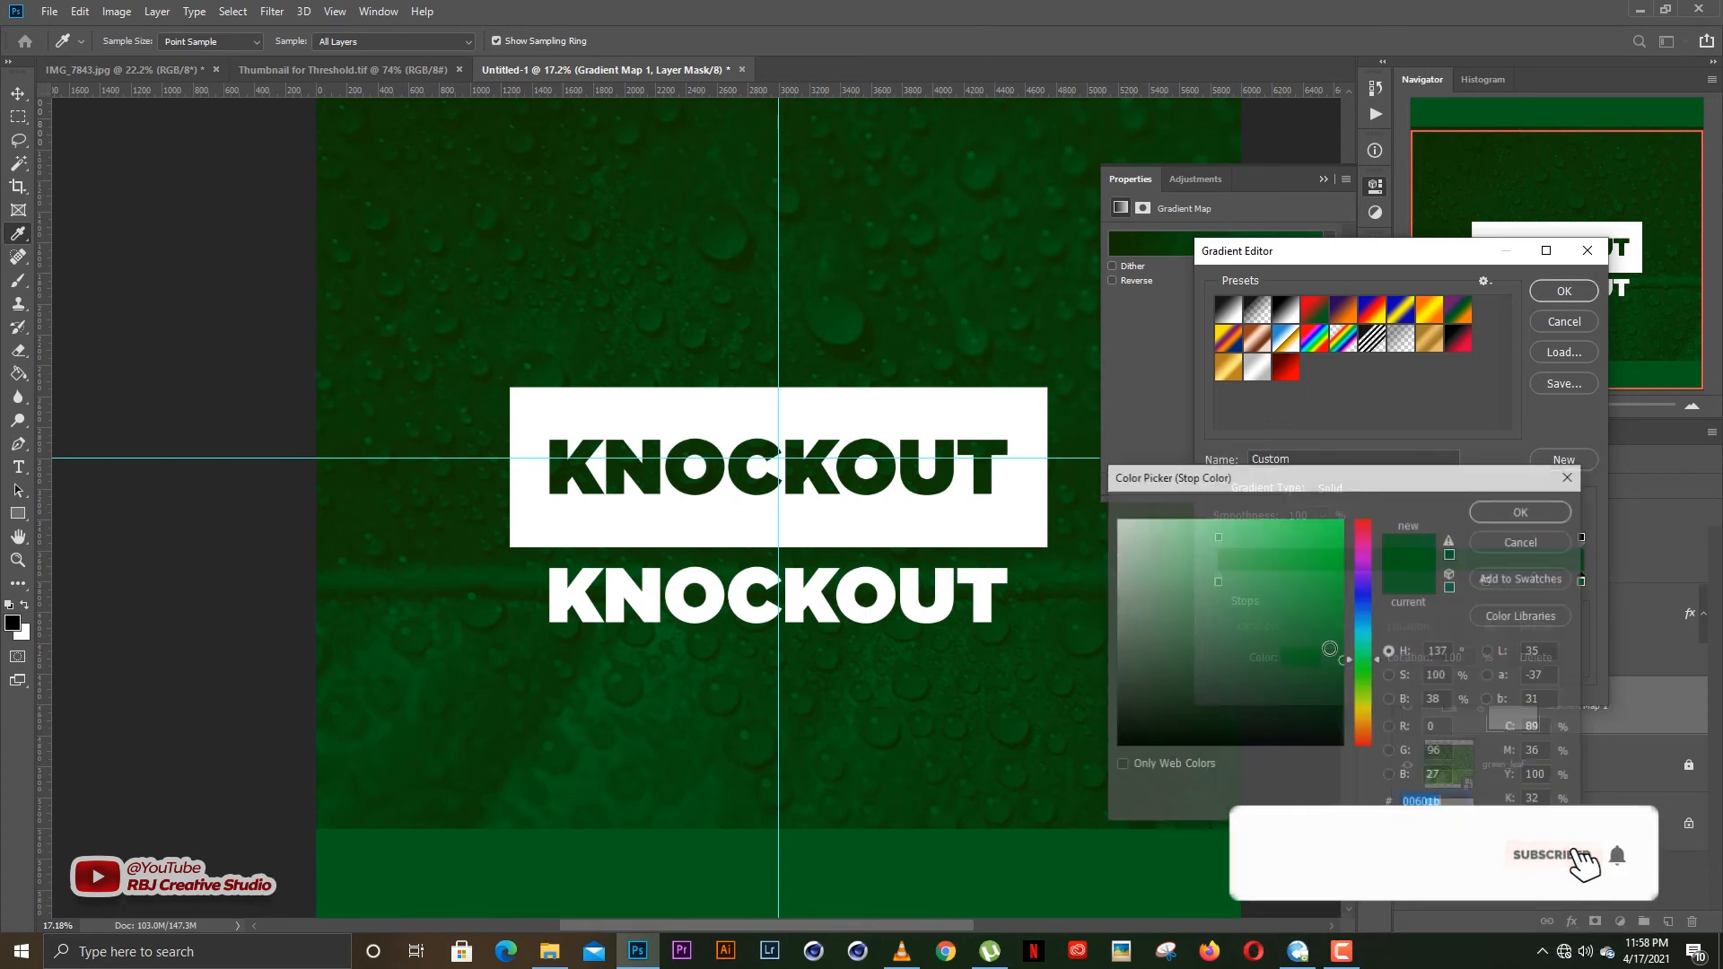
{"action": "left_click", "coordinate": [1343, 582]}
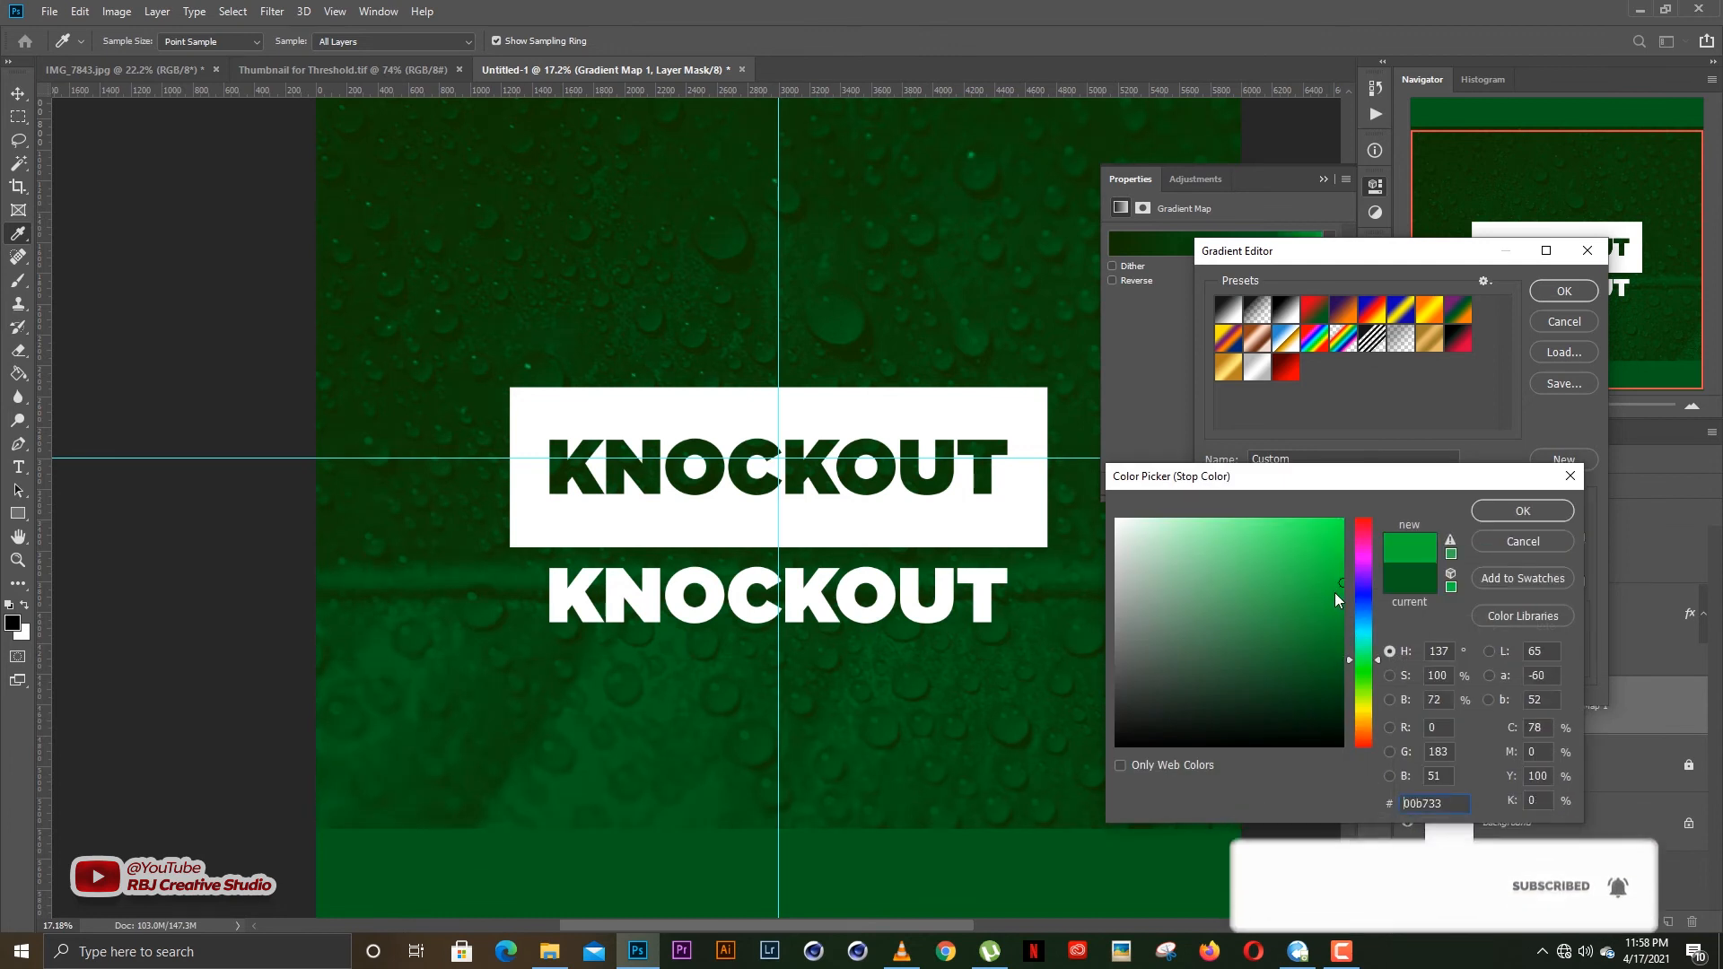
{"action": "left_click", "coordinate": [1517, 512]}
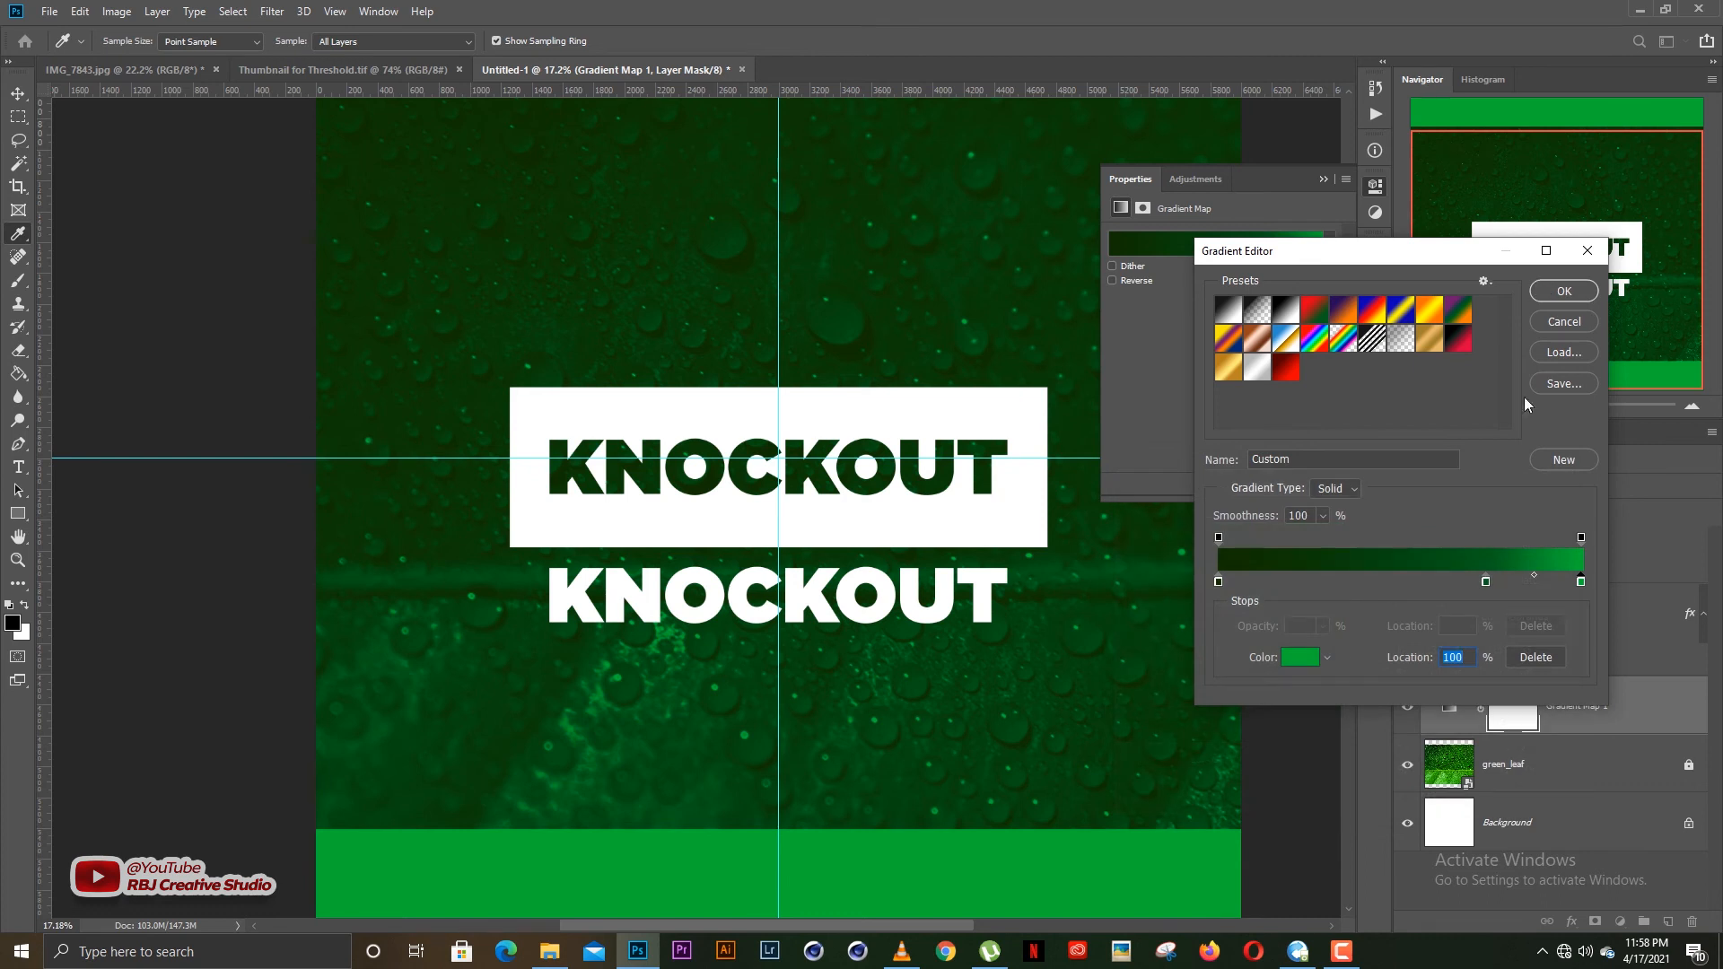
Shift the gradient's middle dark green stop to about 60% along, accept the gradient and collapse the Gradient Map properties
{"action": "left_click_drag", "start_coordinate": [1486, 583], "coordinate": [1435, 588]}
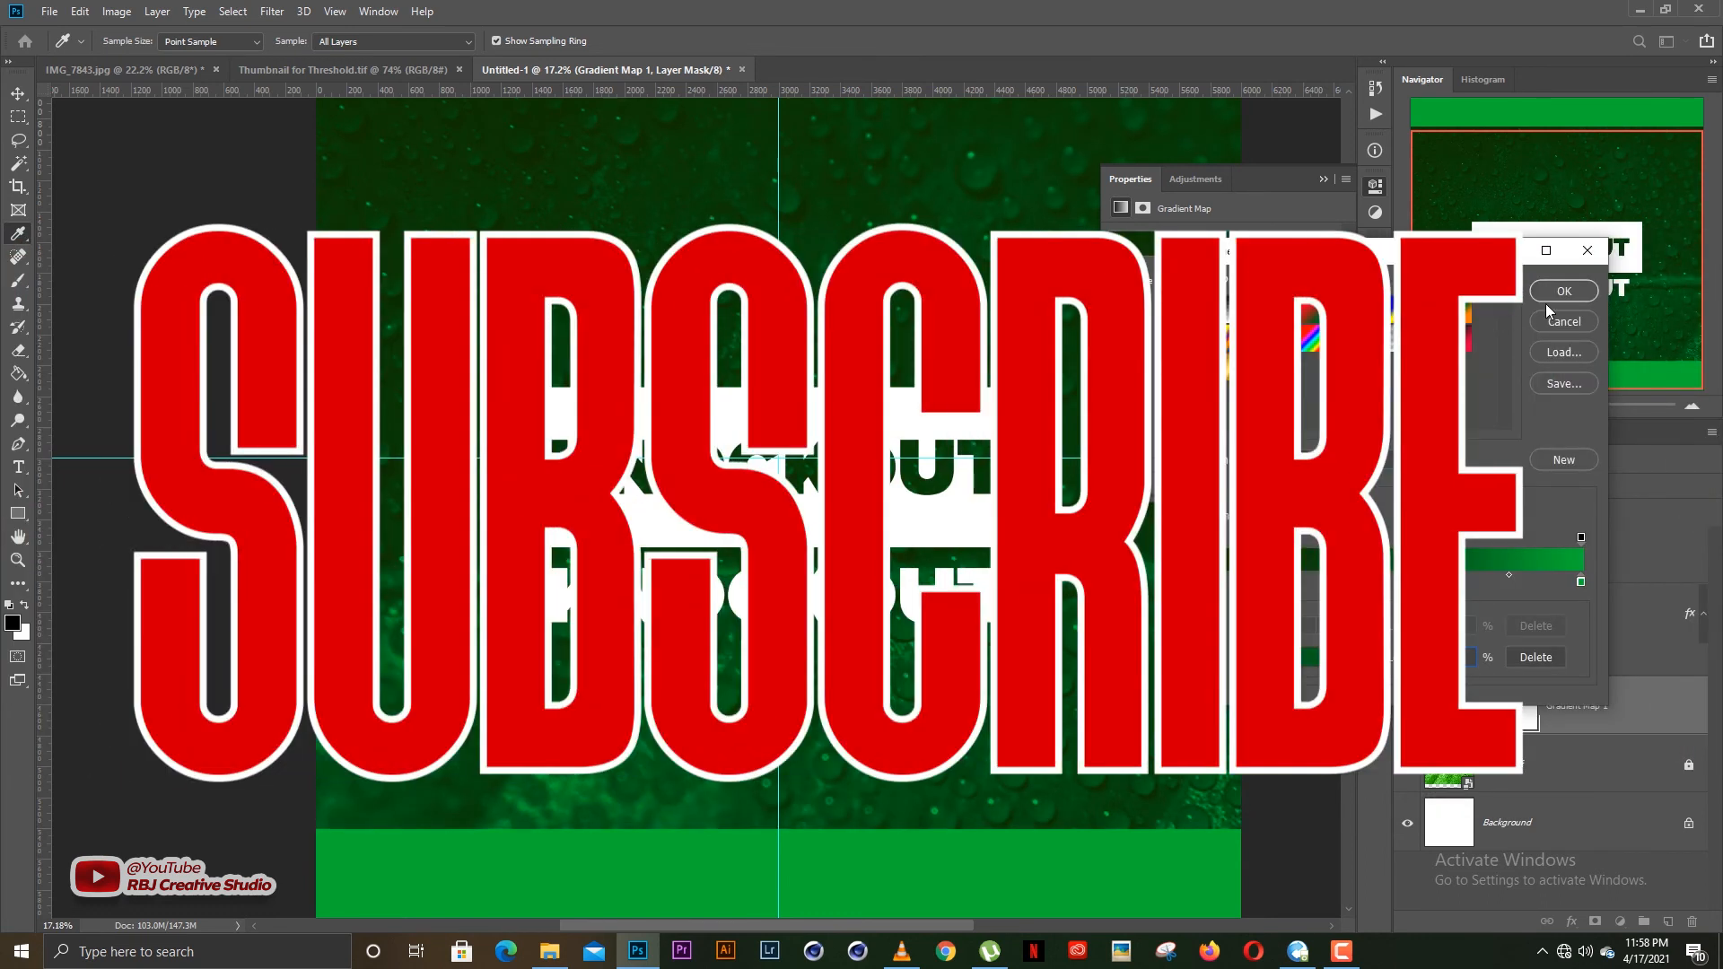
{"action": "left_click", "coordinate": [1560, 292]}
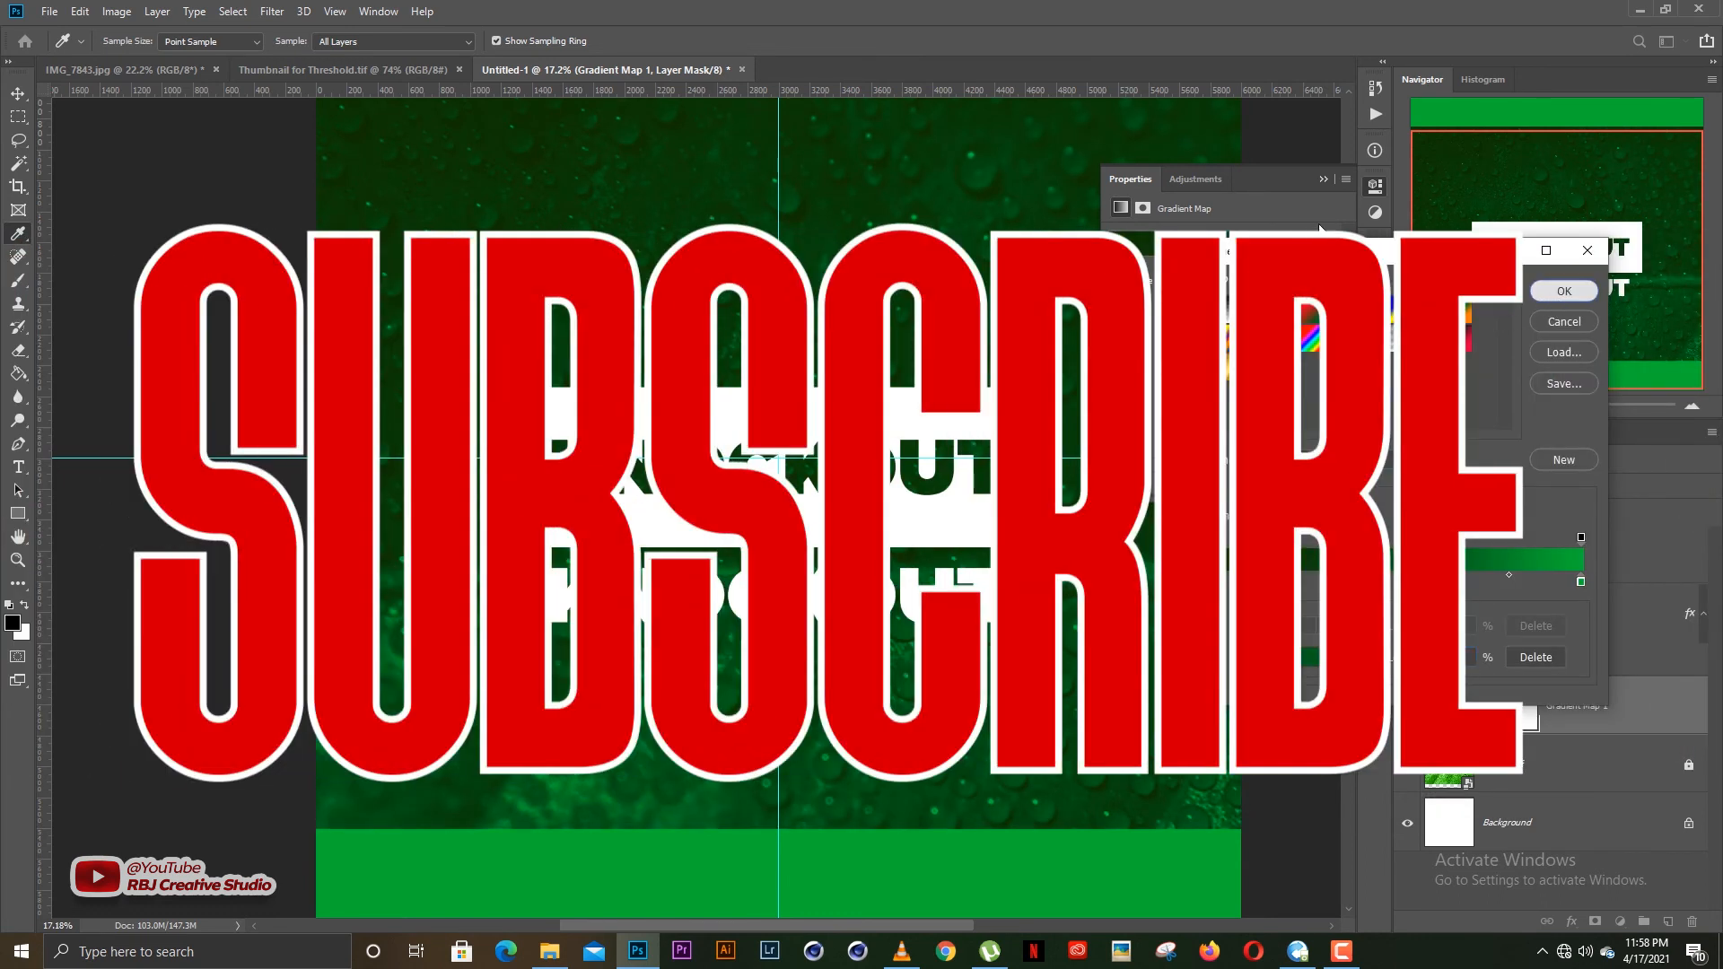
{"action": "left_click", "coordinate": [1323, 182]}
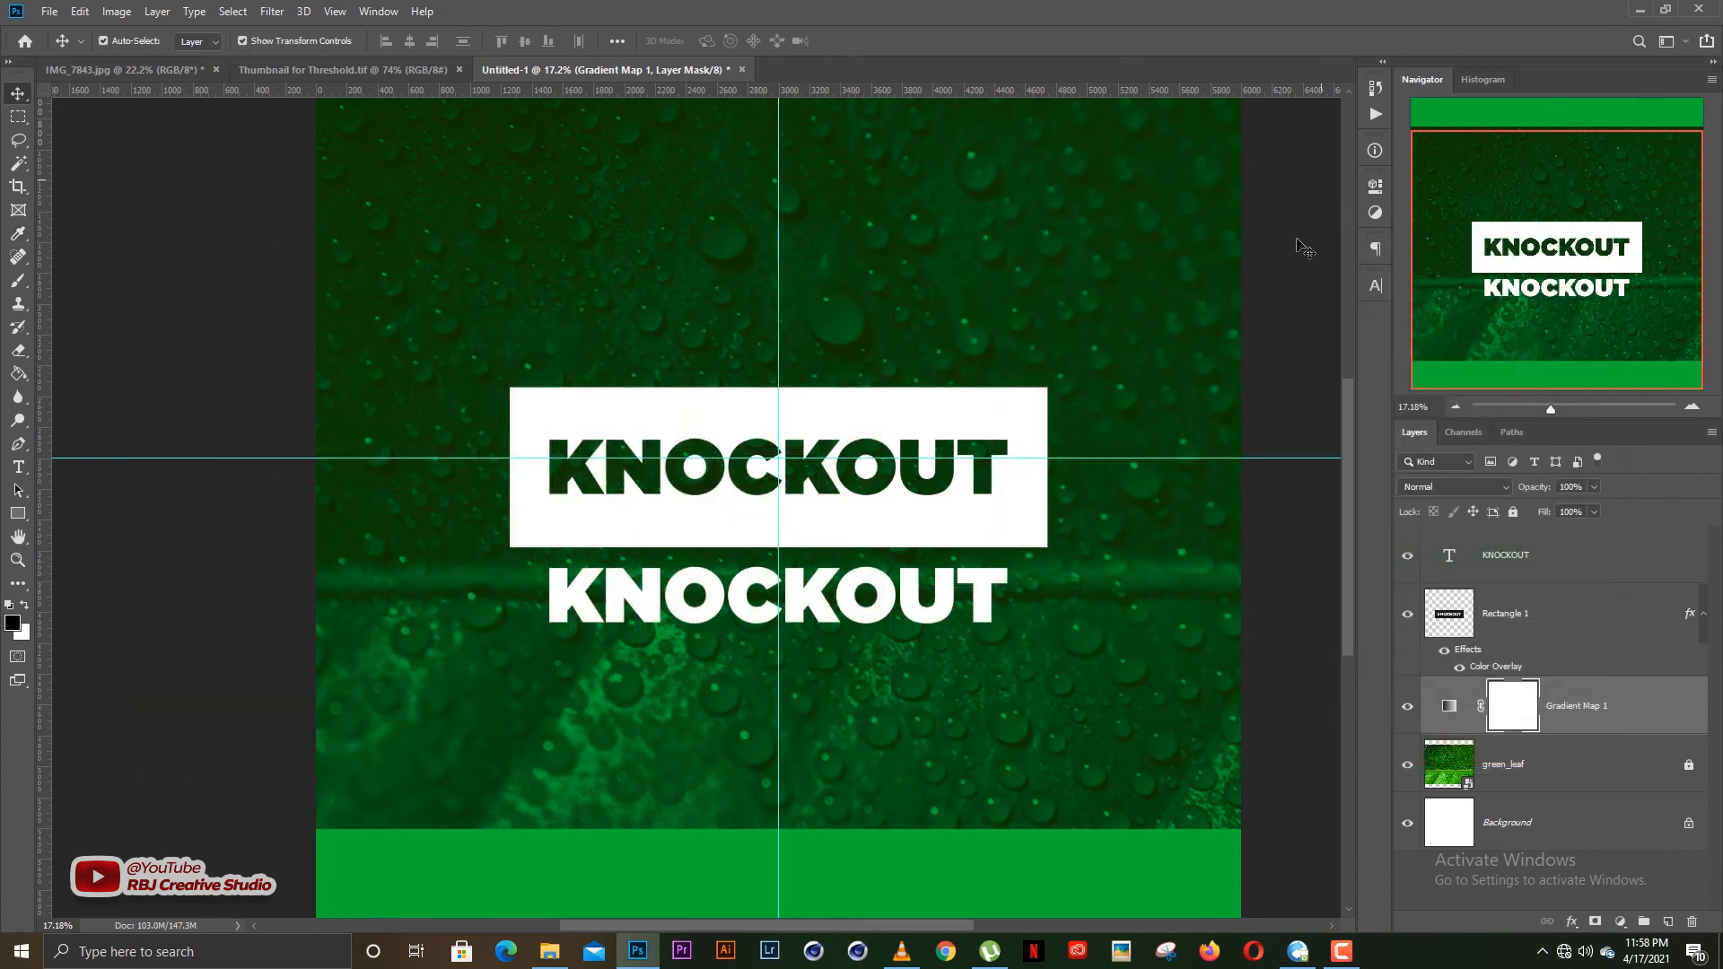
{"action": "left_click", "coordinate": [795, 449]}
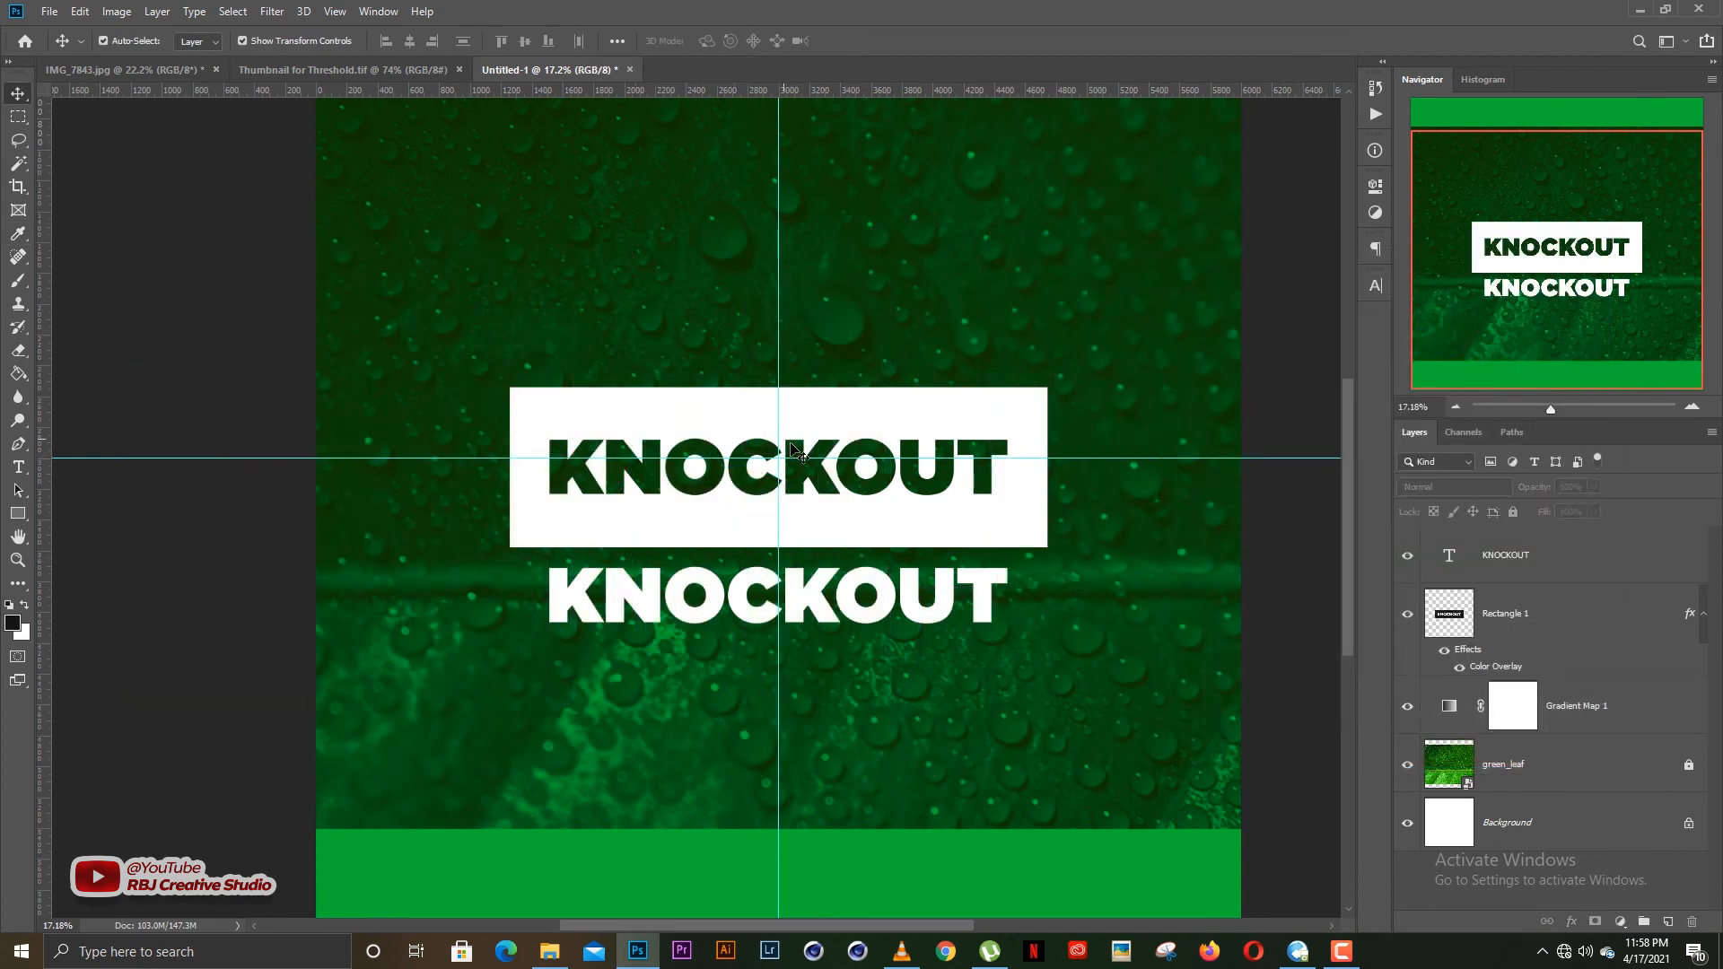
{"action": "scroll", "coordinate": [792, 445], "scroll_direction": "up", "scroll_amount": 2}
{"action": "left_click_drag", "start_coordinate": [875, 478], "coordinate": [828, 491]}
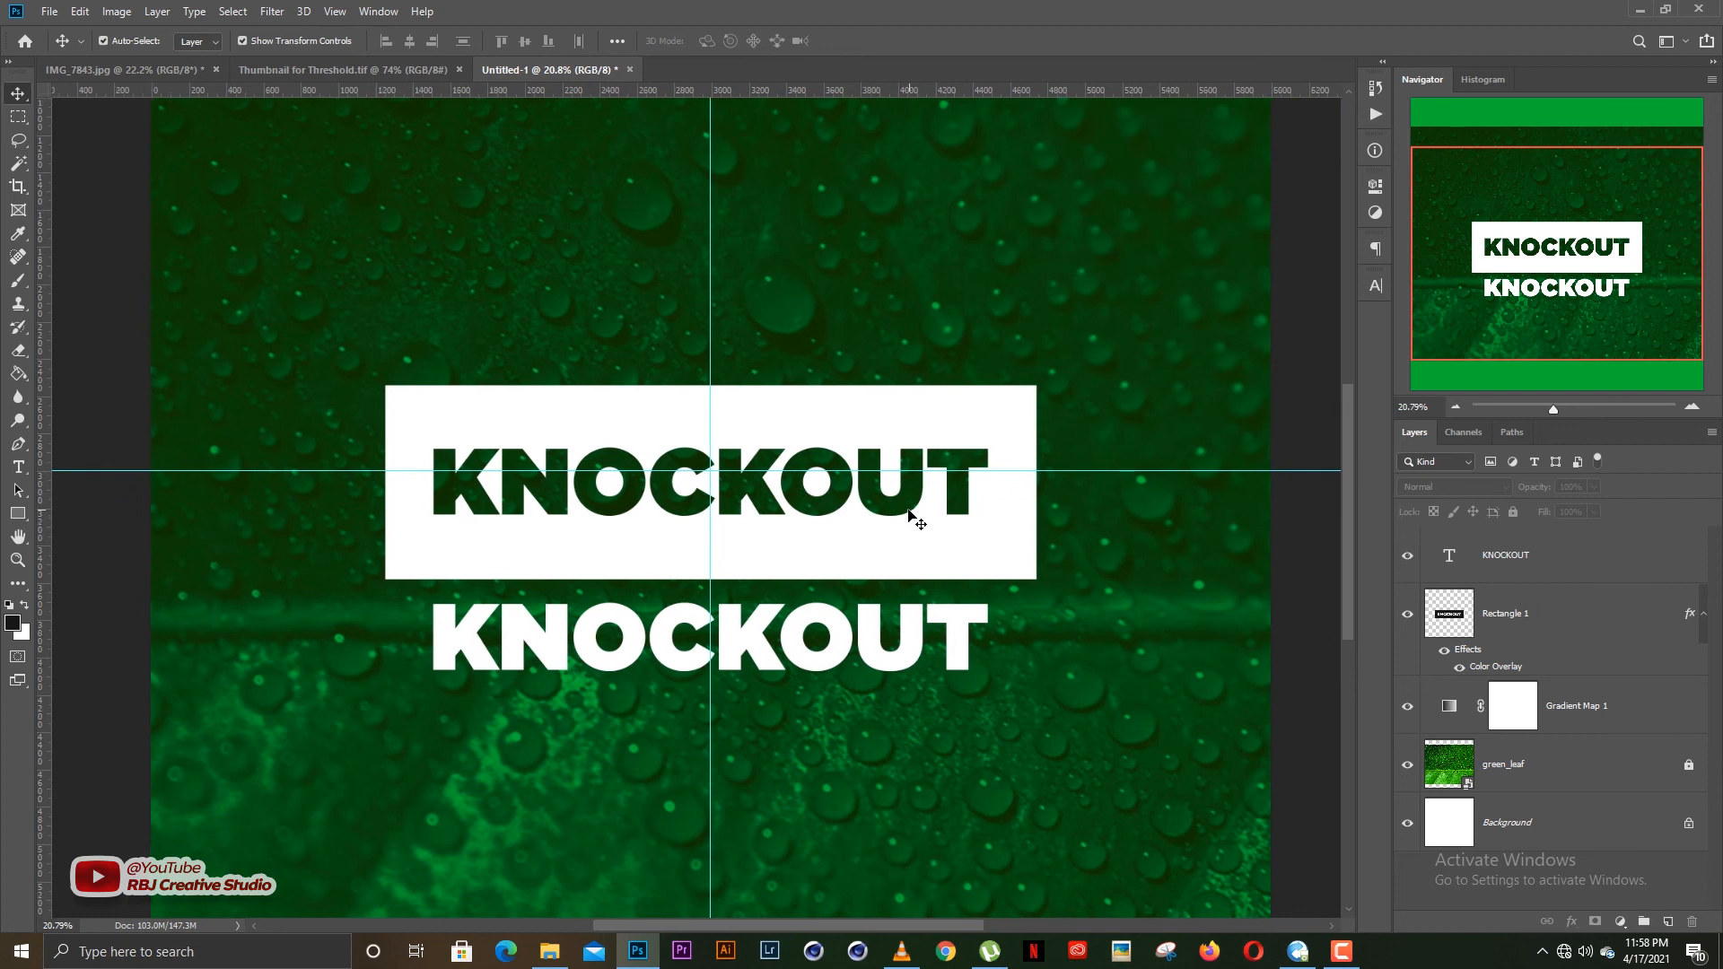
{"action": "scroll", "coordinate": [857, 471], "scroll_direction": "up", "scroll_amount": 1}
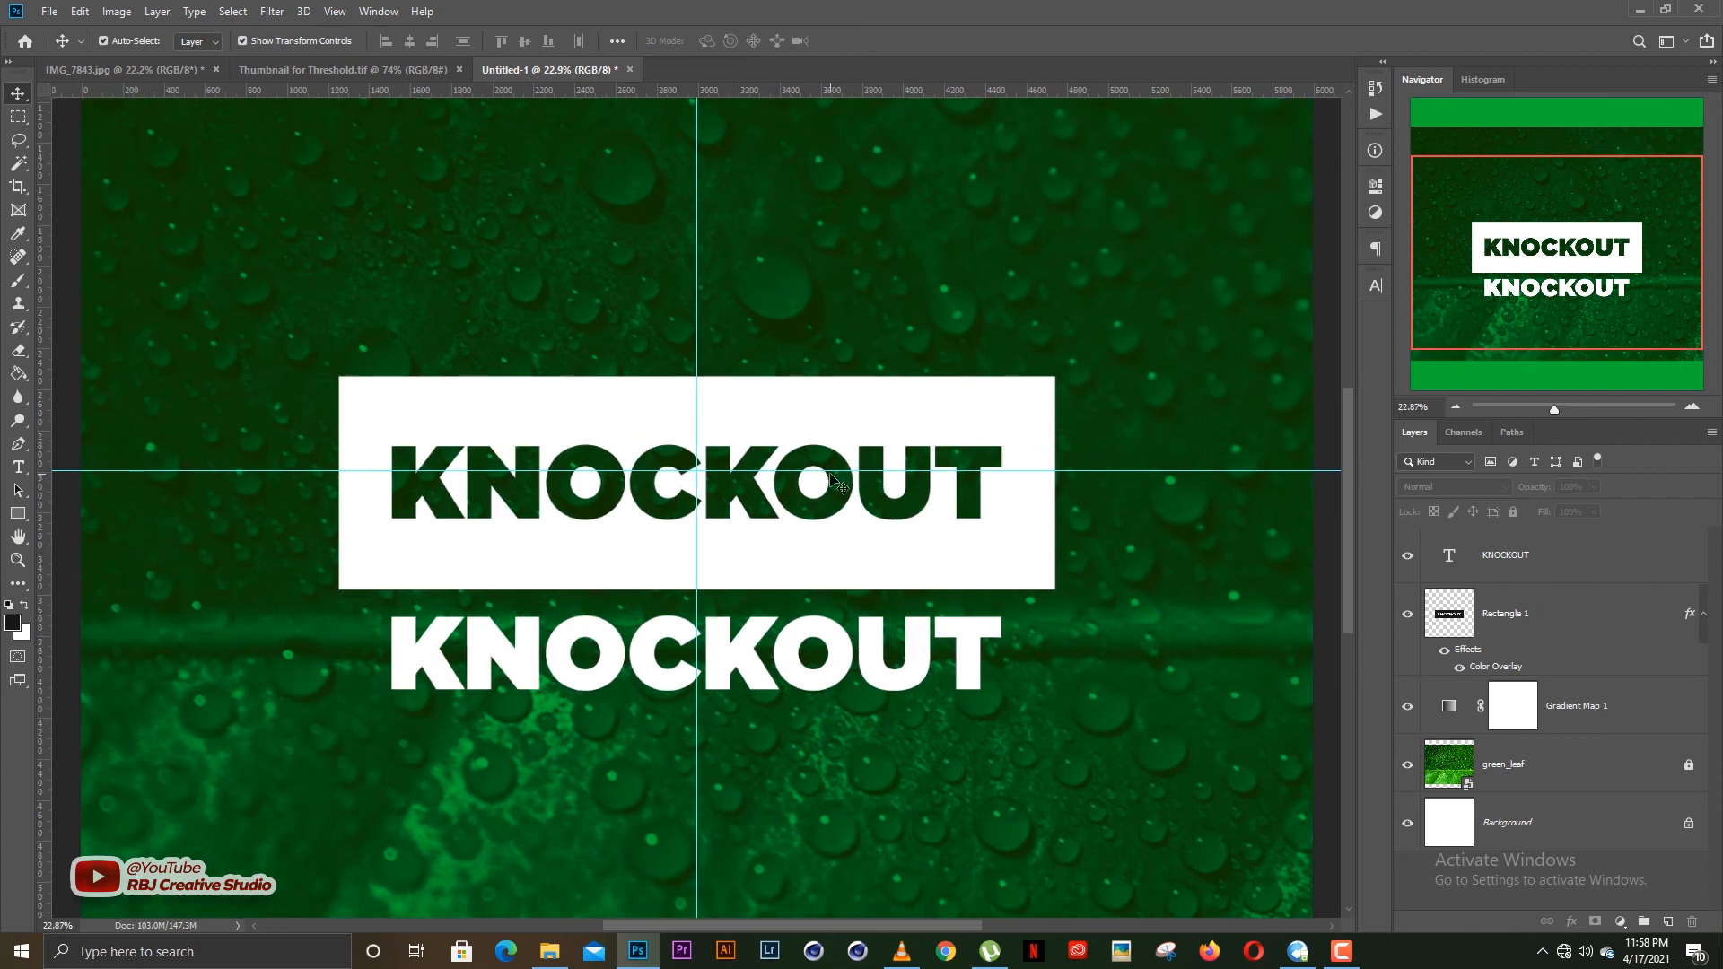